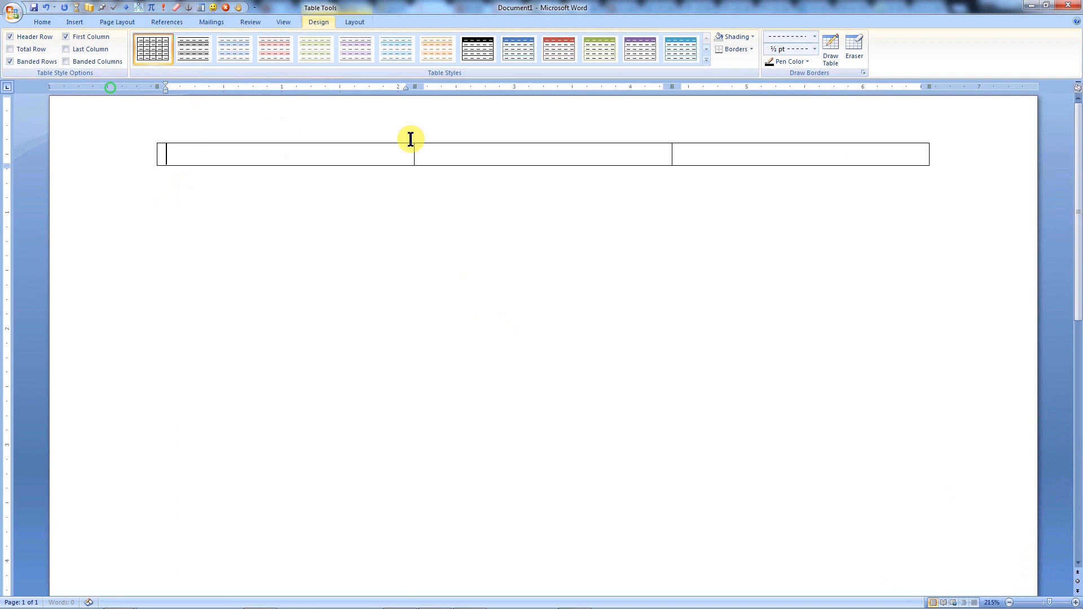
Insert an empty equation in the table's middle cell and enter "()" in the third cell
{"action": "left_click", "coordinate": [444, 161]}
{"action": "key", "text": "alt+equal"}
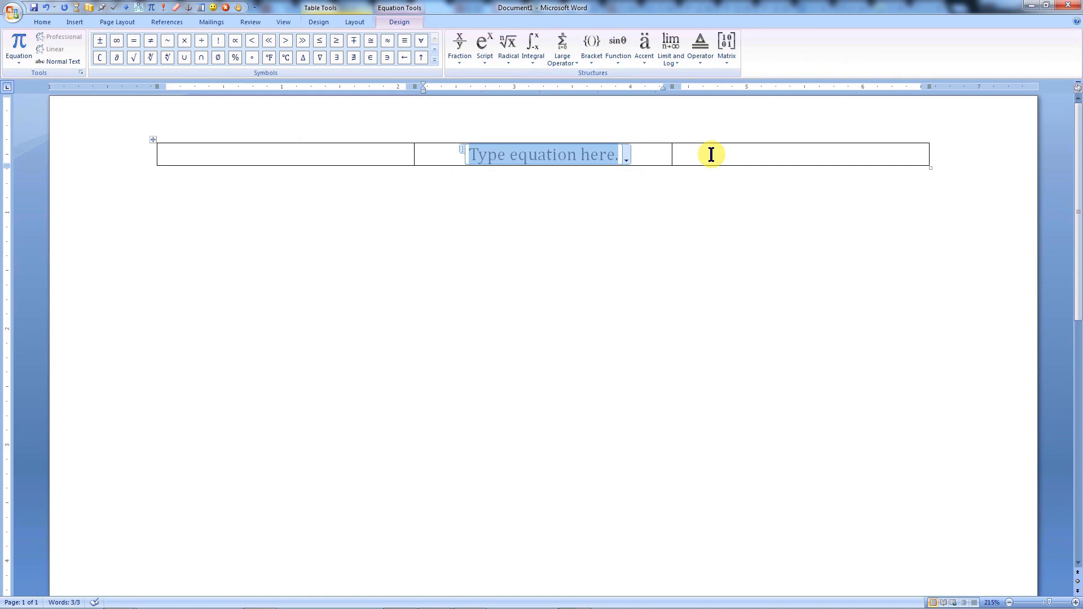
{"action": "left_click", "coordinate": [711, 155]}
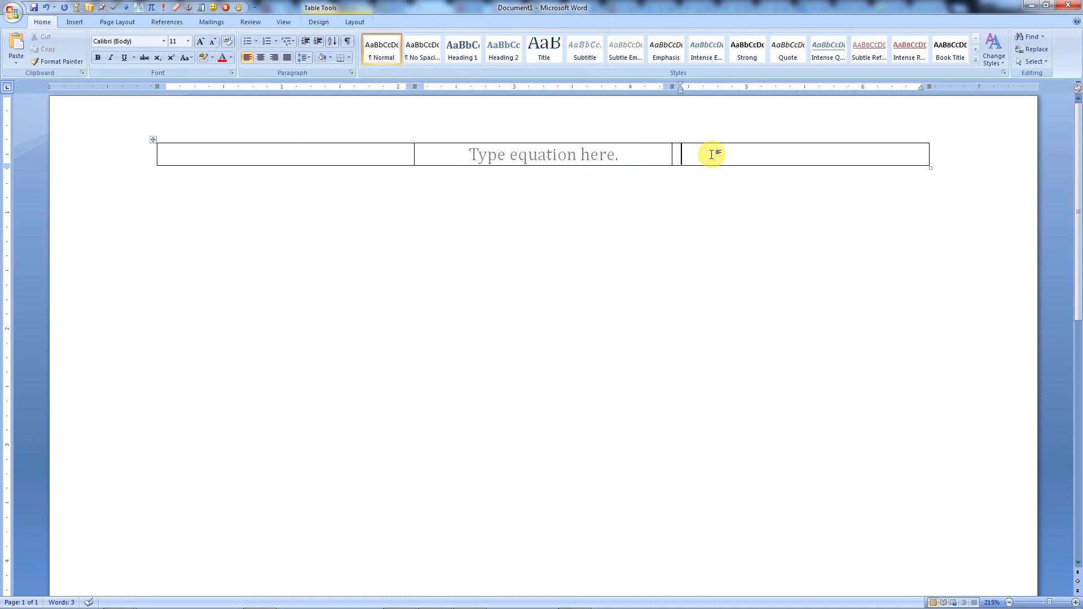
{"action": "type", "text": "()"}
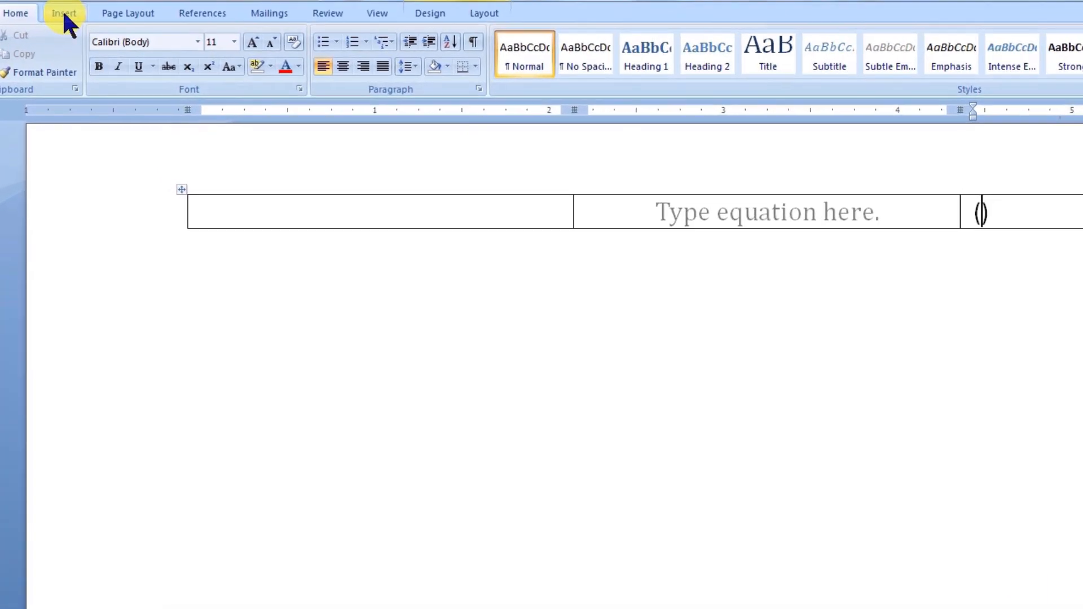
Insert a Seq field with the identifier "eqns" between the parentheses in the third cell
{"action": "left_click", "coordinate": [64, 14]}
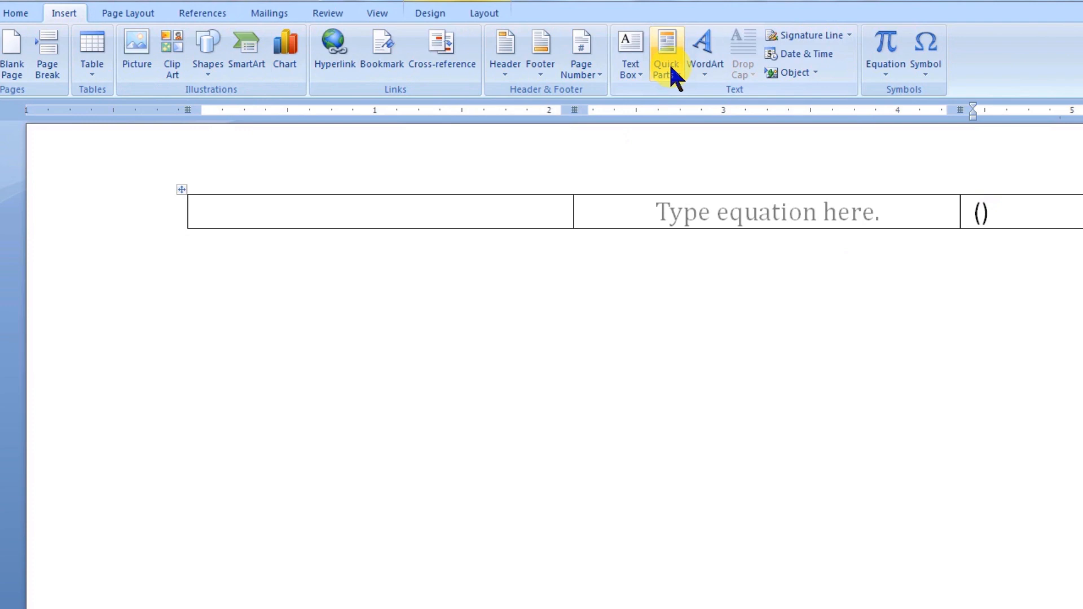
{"action": "left_click", "coordinate": [673, 72]}
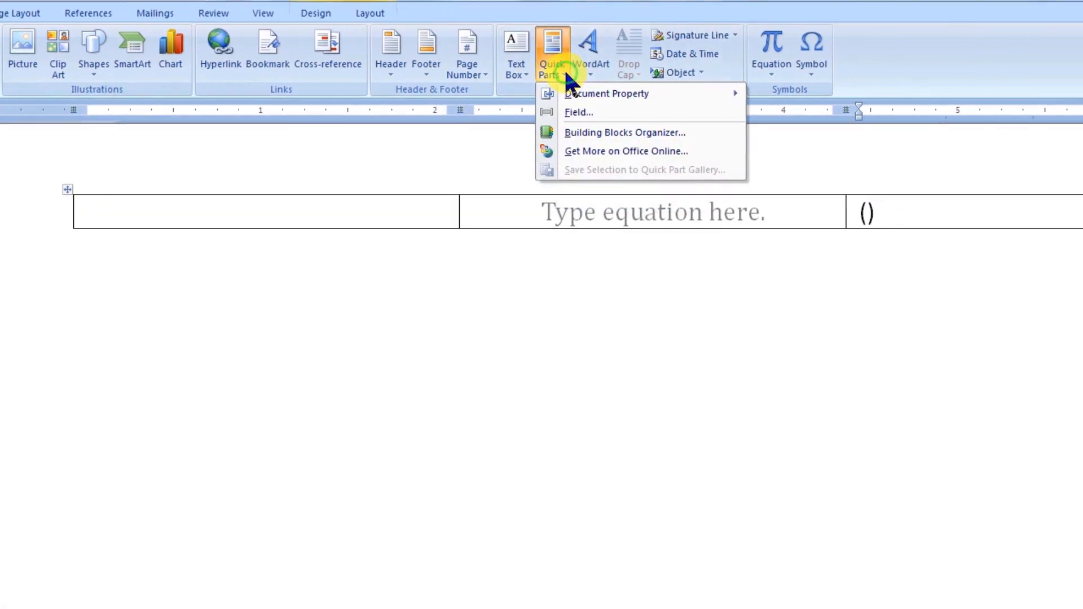
{"action": "left_click", "coordinate": [575, 111]}
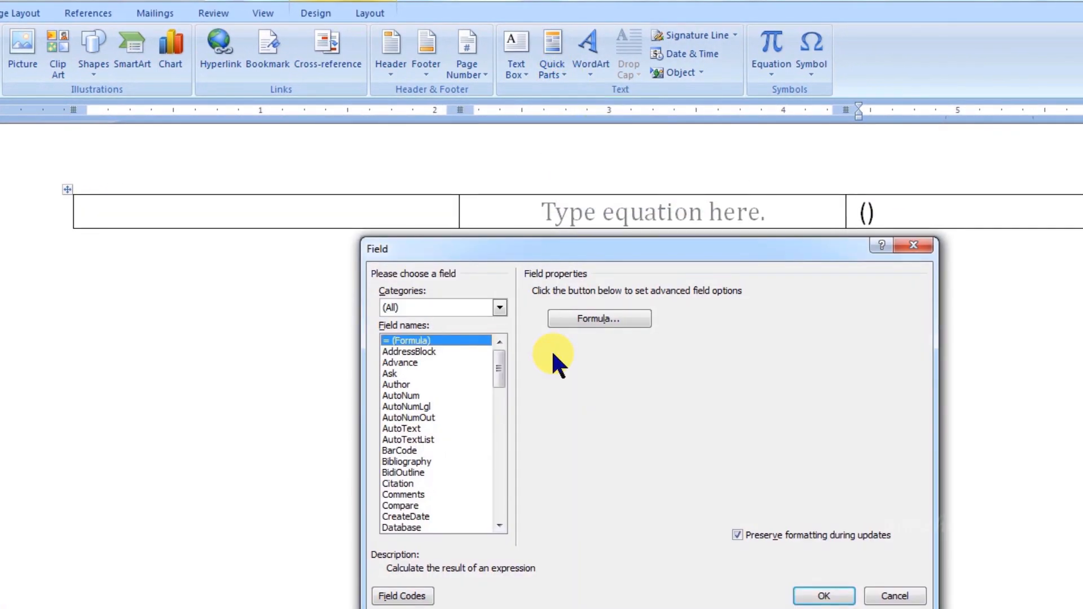
{"action": "key", "text": "s"}
{"action": "left_click_drag", "start_coordinate": [504, 458], "coordinate": [500, 476]}
{"action": "left_click", "coordinate": [398, 484]}
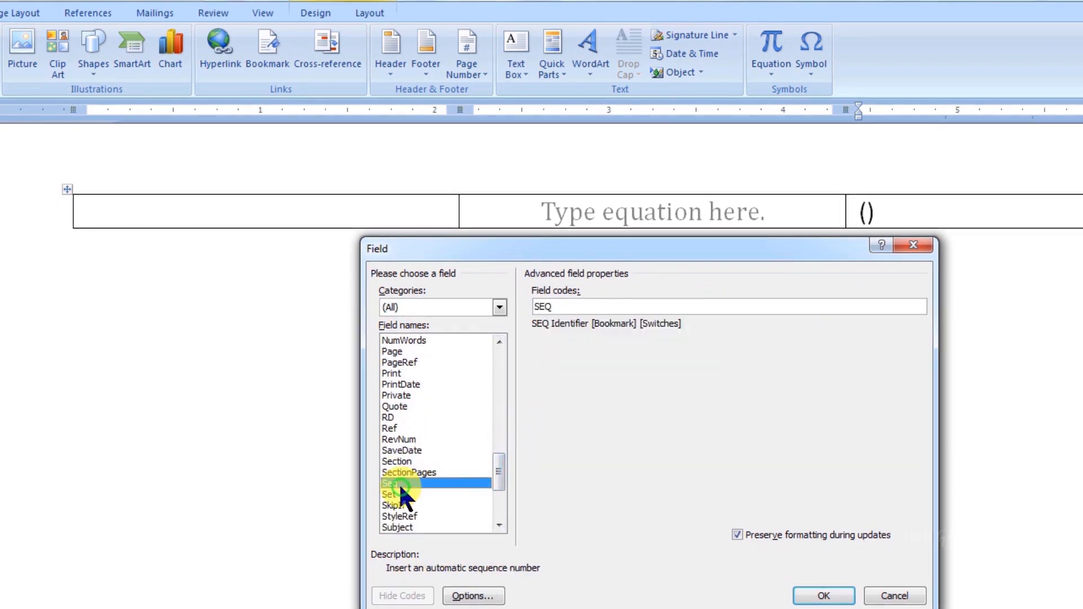
{"action": "left_click", "coordinate": [578, 306]}
{"action": "type", "text": "eqns"}
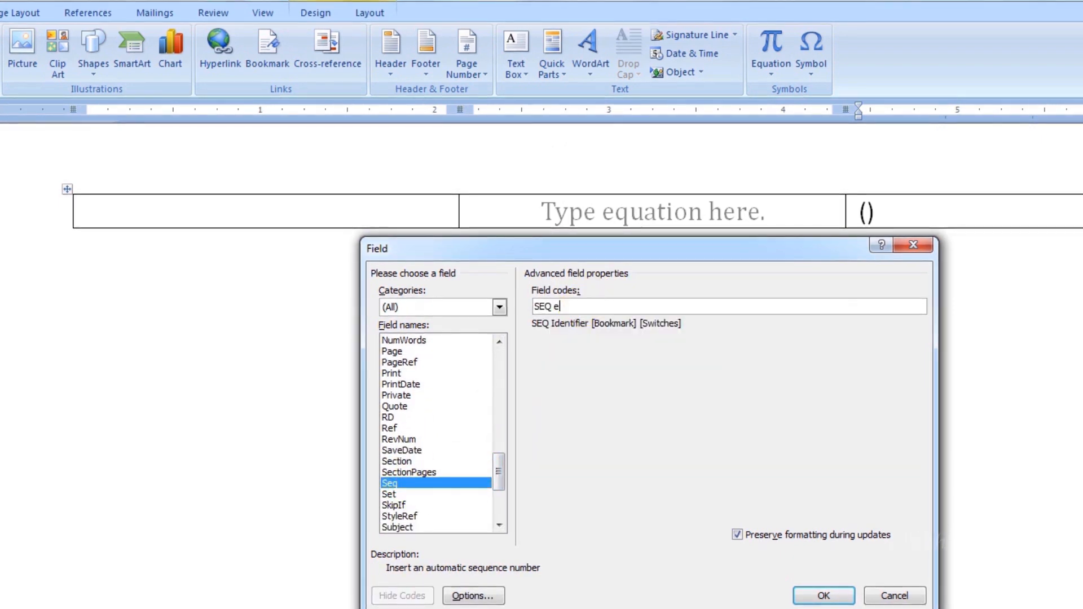
{"action": "left_click", "coordinate": [824, 596]}
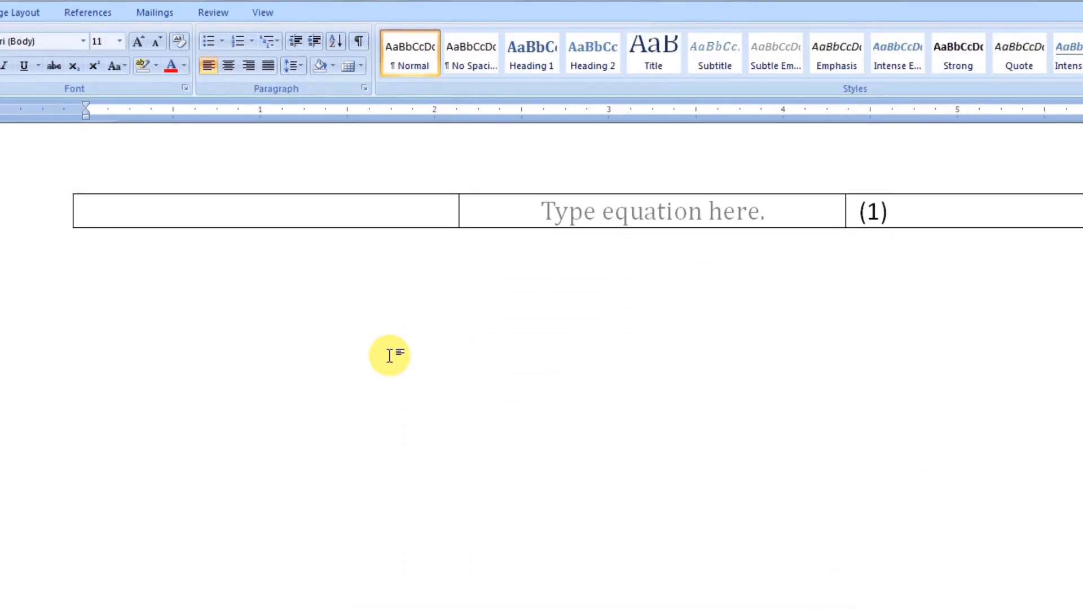
Change all borders of the equation table to the dashed line style
{"action": "left_click", "coordinate": [65, 188]}
{"action": "right_click", "coordinate": [65, 189]}
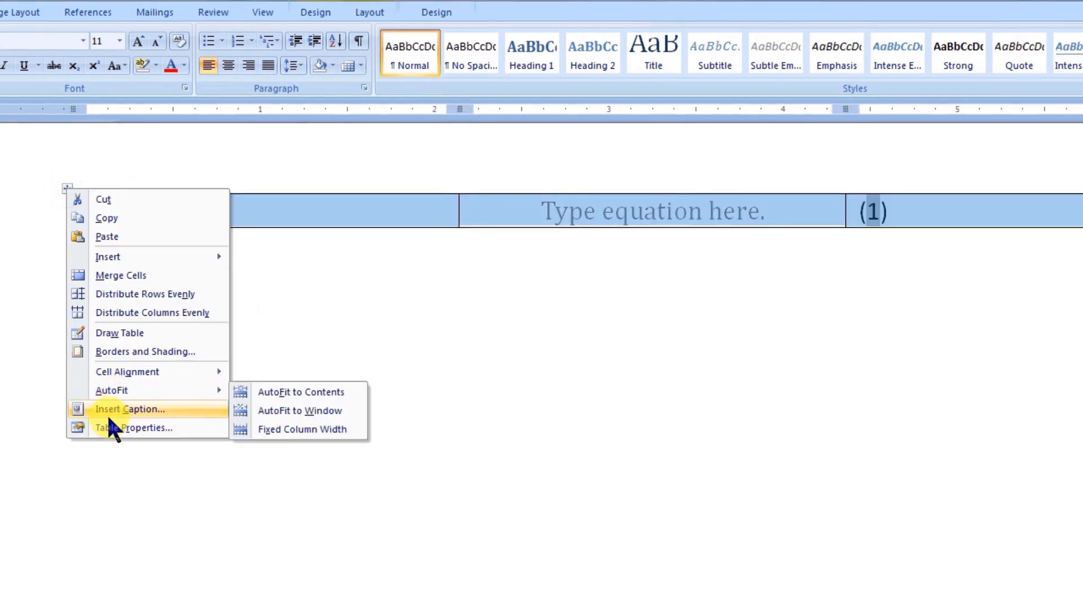
{"action": "left_click", "coordinate": [106, 426]}
{"action": "left_click", "coordinate": [648, 559]}
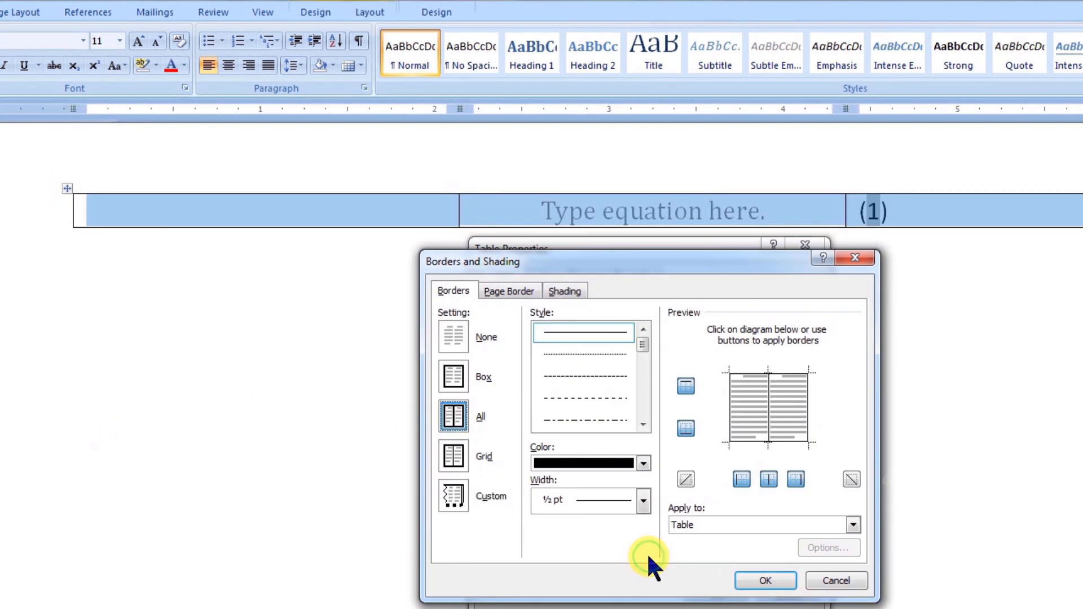
{"action": "left_click", "coordinate": [573, 398]}
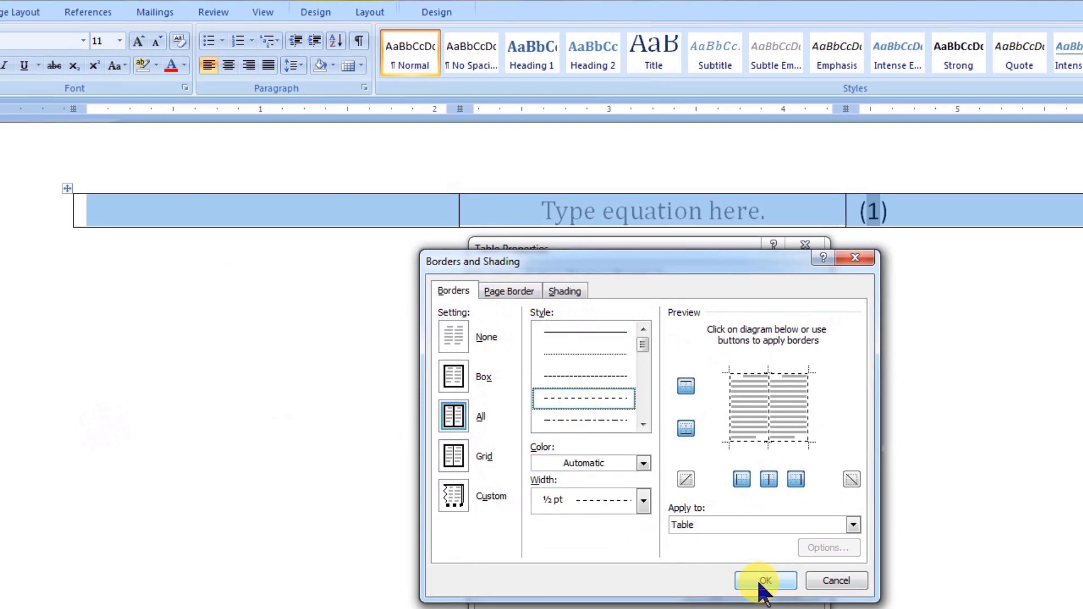
{"action": "left_click", "coordinate": [764, 582]}
{"action": "left_click", "coordinate": [716, 590]}
Format the equation number (1) in red, italic and bold
{"action": "left_click", "coordinate": [875, 210]}
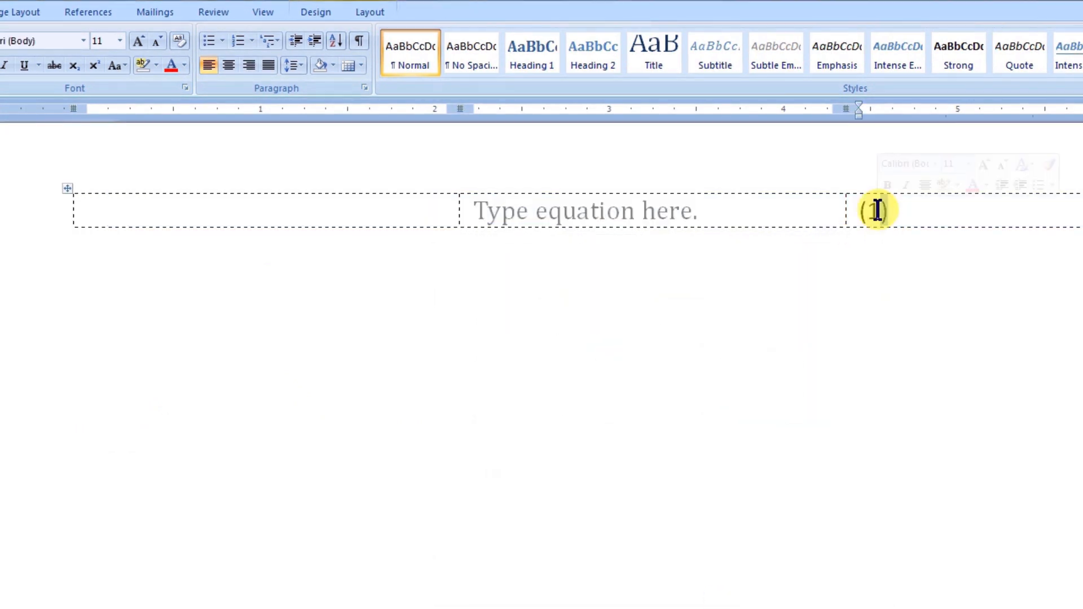
{"action": "double_click", "coordinate": [876, 210]}
{"action": "left_click", "coordinate": [171, 66]}
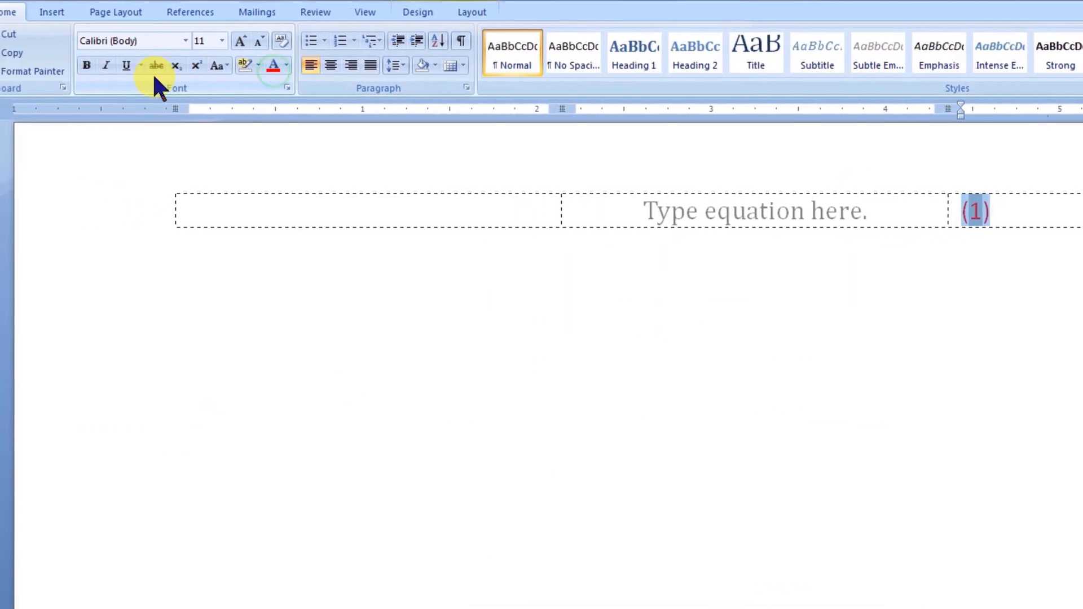
{"action": "left_click", "coordinate": [106, 65]}
{"action": "left_click", "coordinate": [86, 66]}
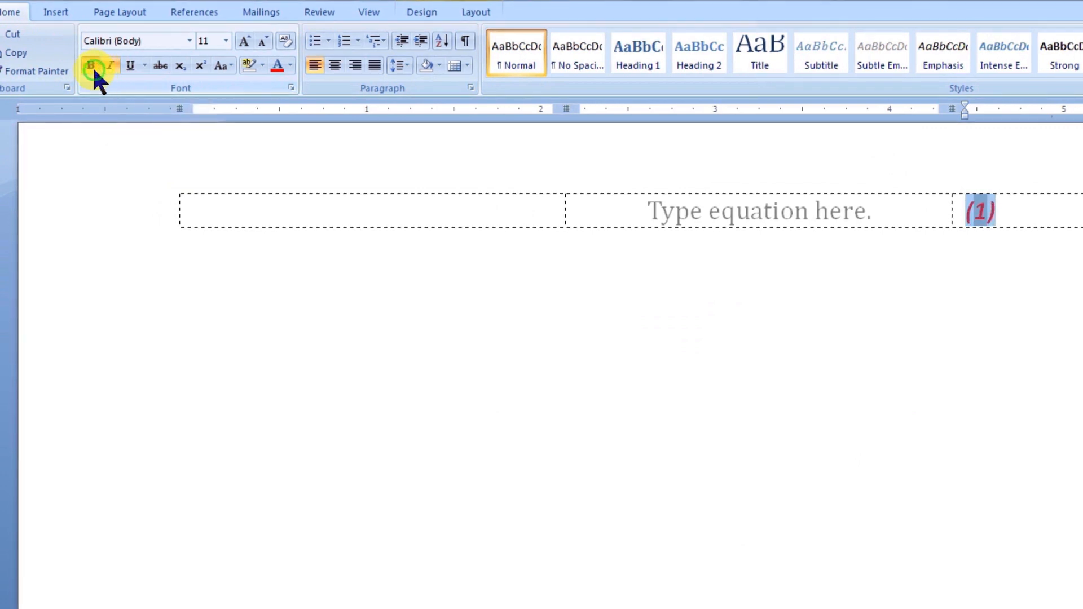
{"action": "left_click", "coordinate": [379, 311]}
Save the whole equation table to the Quick Part gallery under the name "eqnnumbers"
{"action": "left_click", "coordinate": [172, 189]}
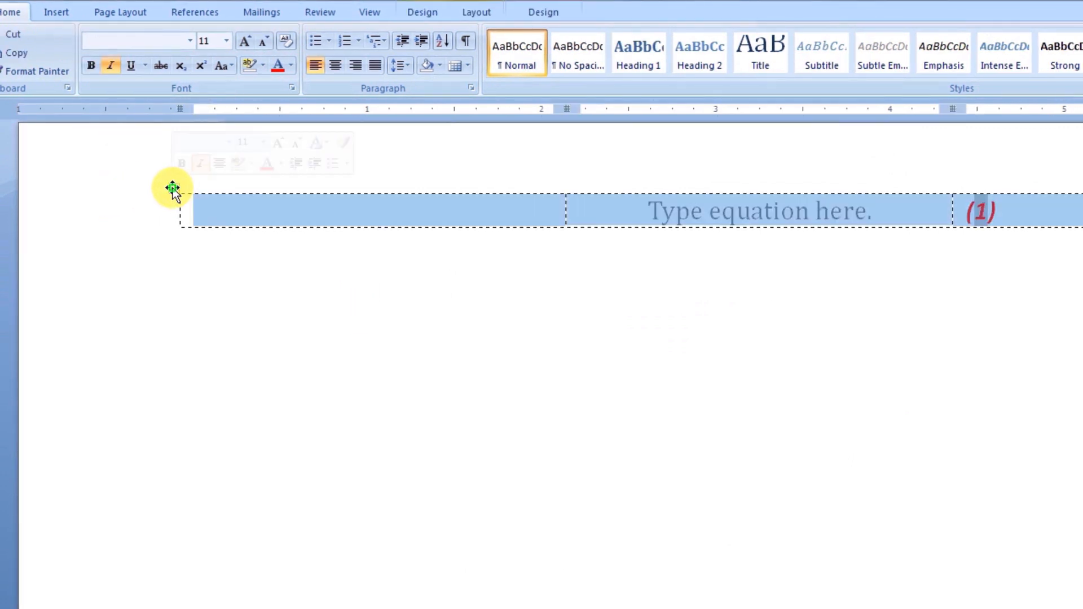
{"action": "left_click", "coordinate": [56, 12]}
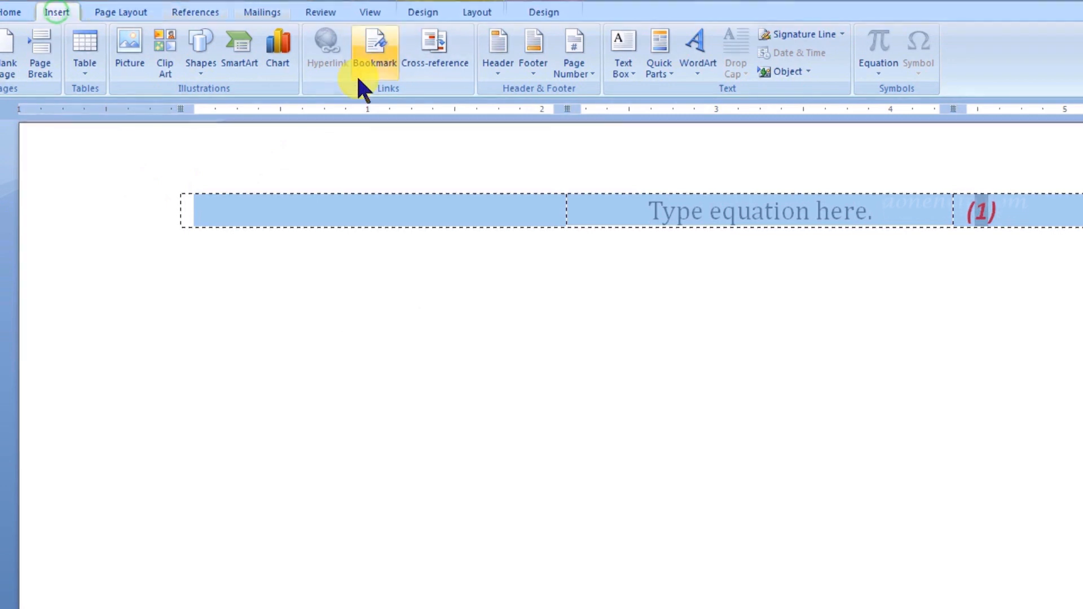
{"action": "left_click", "coordinate": [671, 70]}
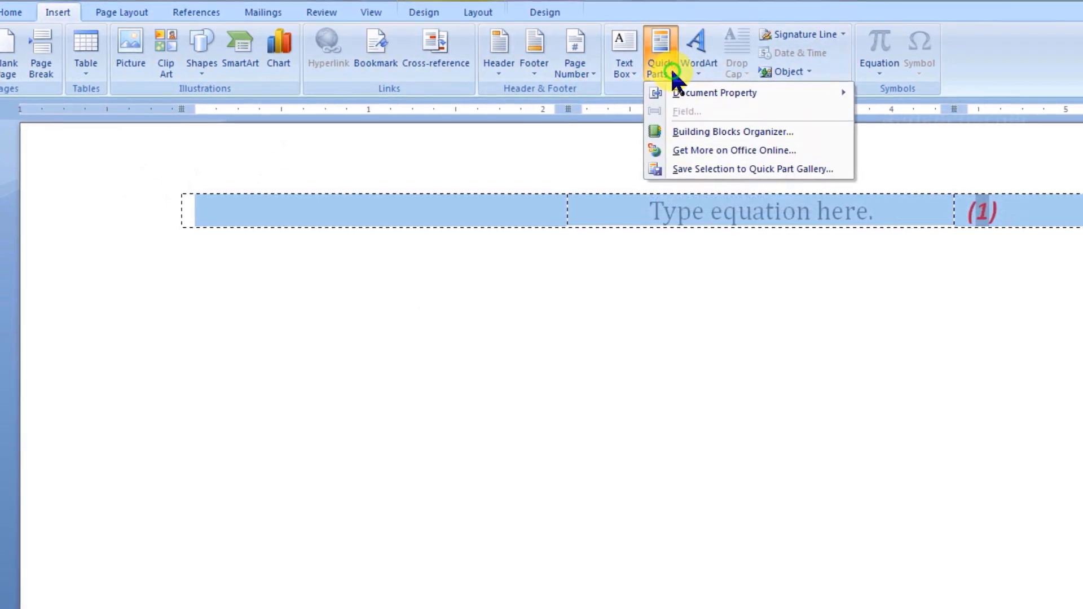
{"action": "left_click", "coordinate": [705, 169]}
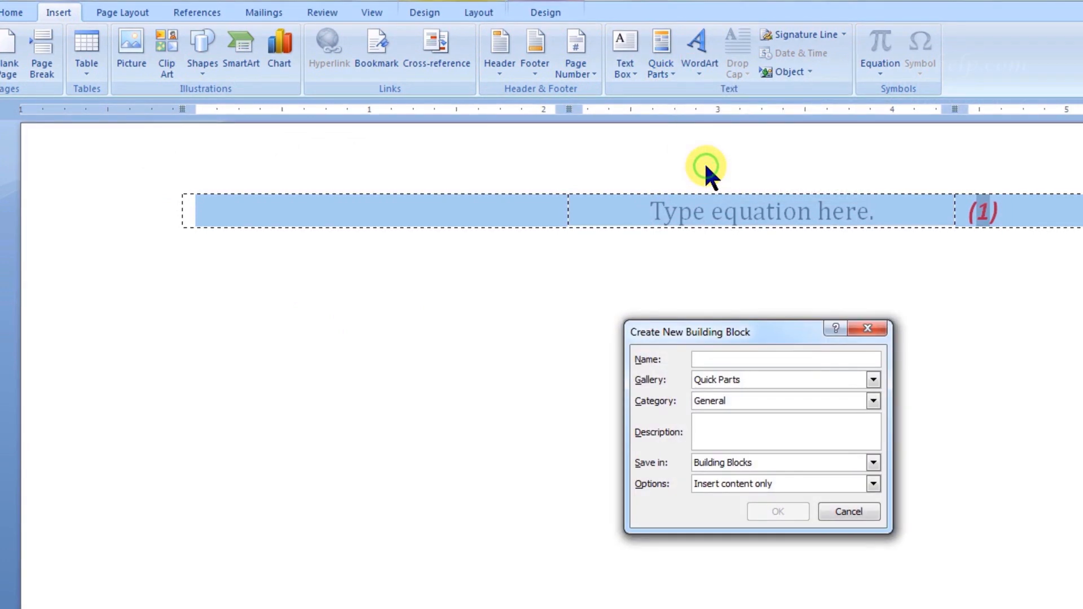
{"action": "type", "text": "eqnnumbers"}
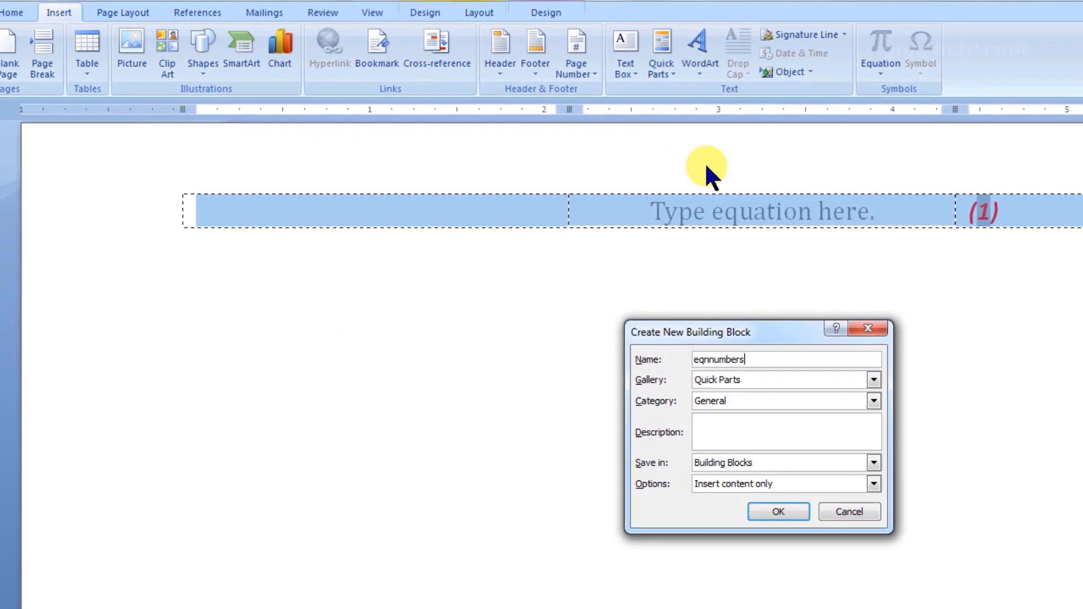
{"action": "left_click", "coordinate": [762, 512]}
Enter the equation A=a^2 in the placeholder of the table's middle cell
{"action": "left_click", "coordinate": [689, 217]}
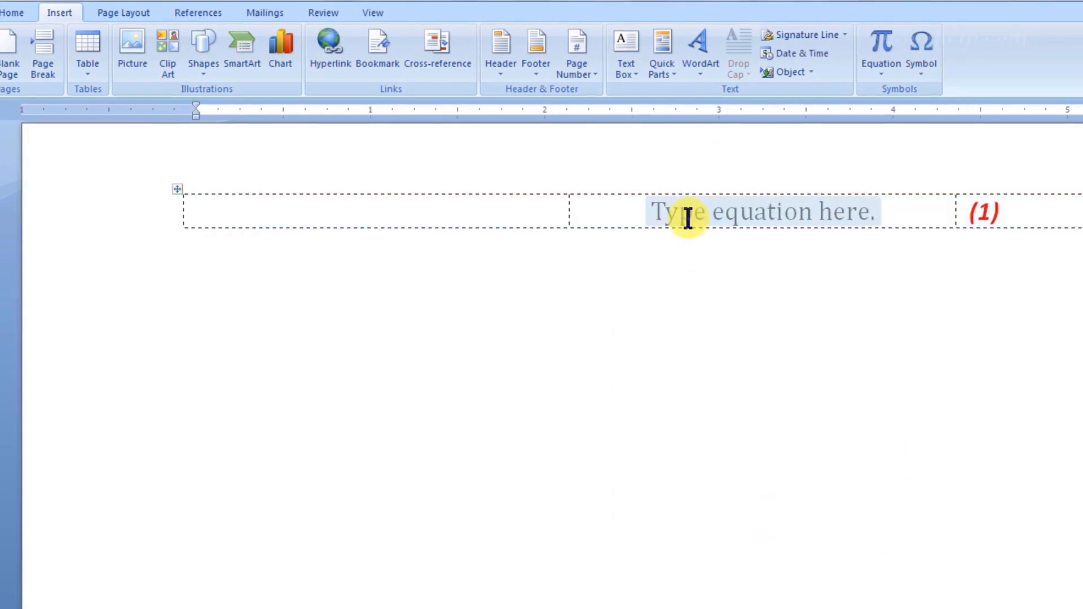
{"action": "type", "text": "A=a^2"}
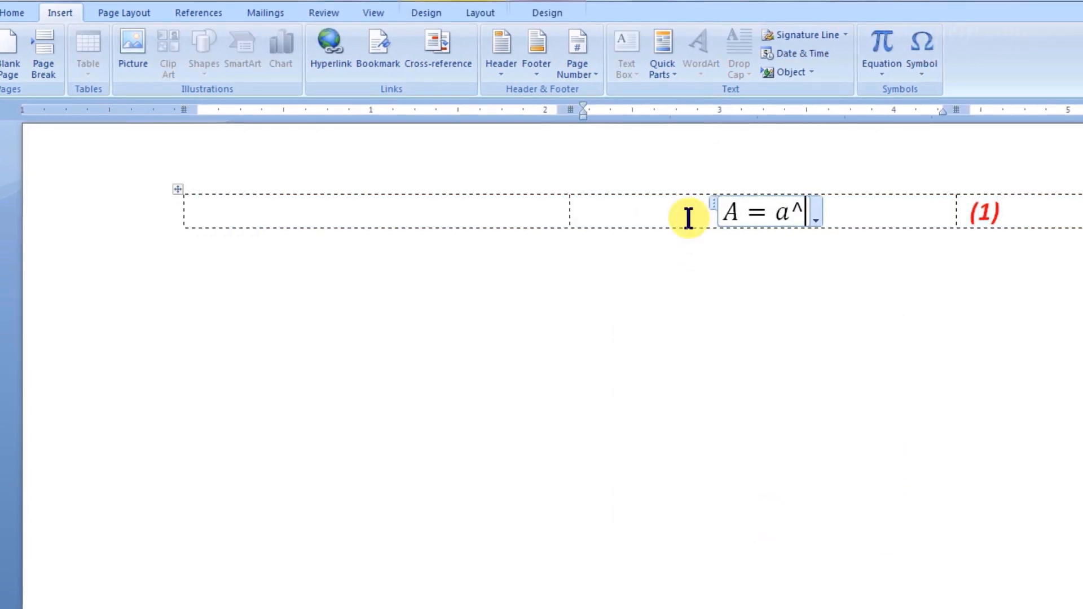
{"action": "left_click", "coordinate": [856, 212]}
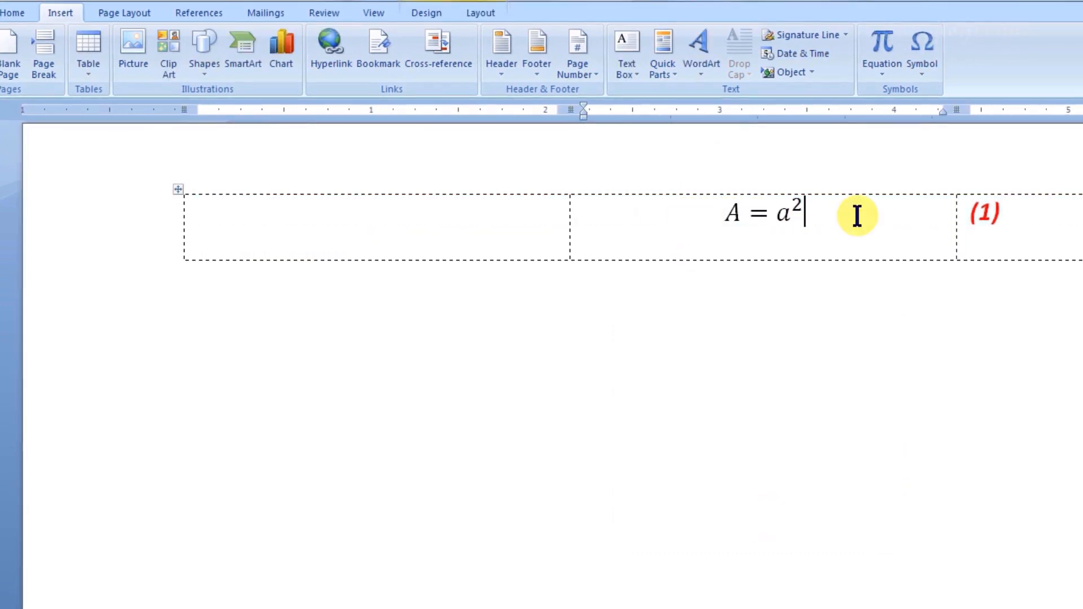
Insert the eqnnumbers quick part four times below the first equation table, one under the other
{"action": "left_click", "coordinate": [611, 314]}
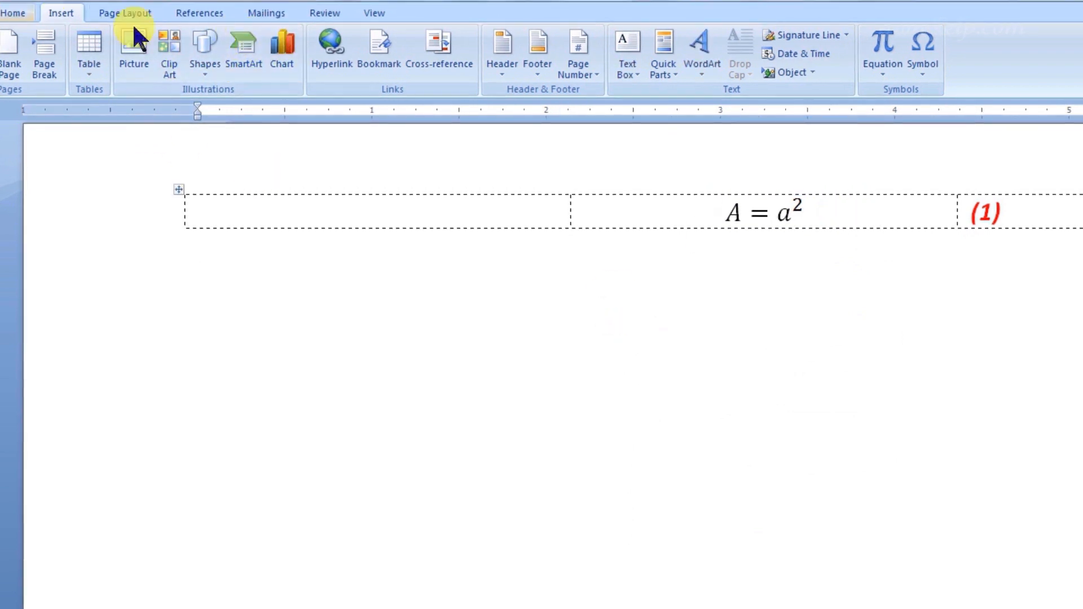
{"action": "left_click", "coordinate": [674, 78]}
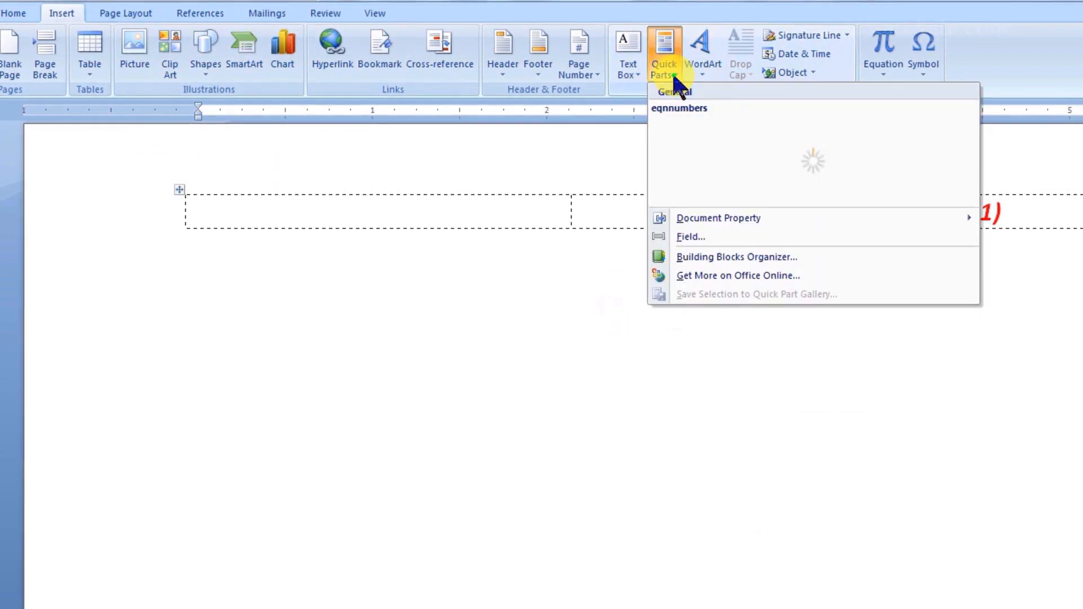
{"action": "left_click", "coordinate": [712, 149]}
{"action": "left_click", "coordinate": [534, 433]}
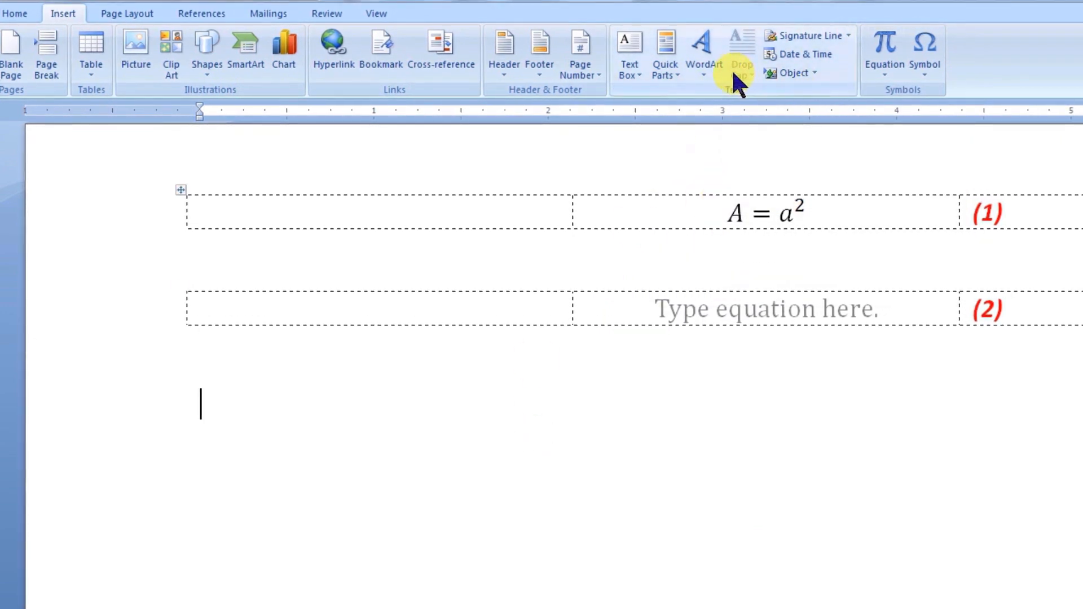
{"action": "left_click", "coordinate": [671, 70]}
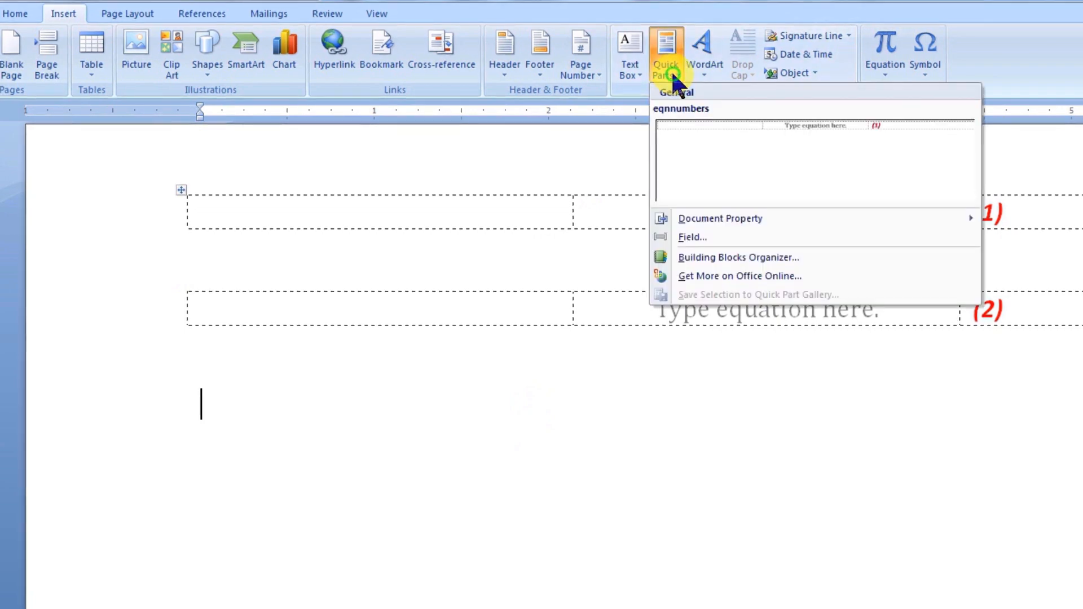
{"action": "left_click", "coordinate": [749, 138]}
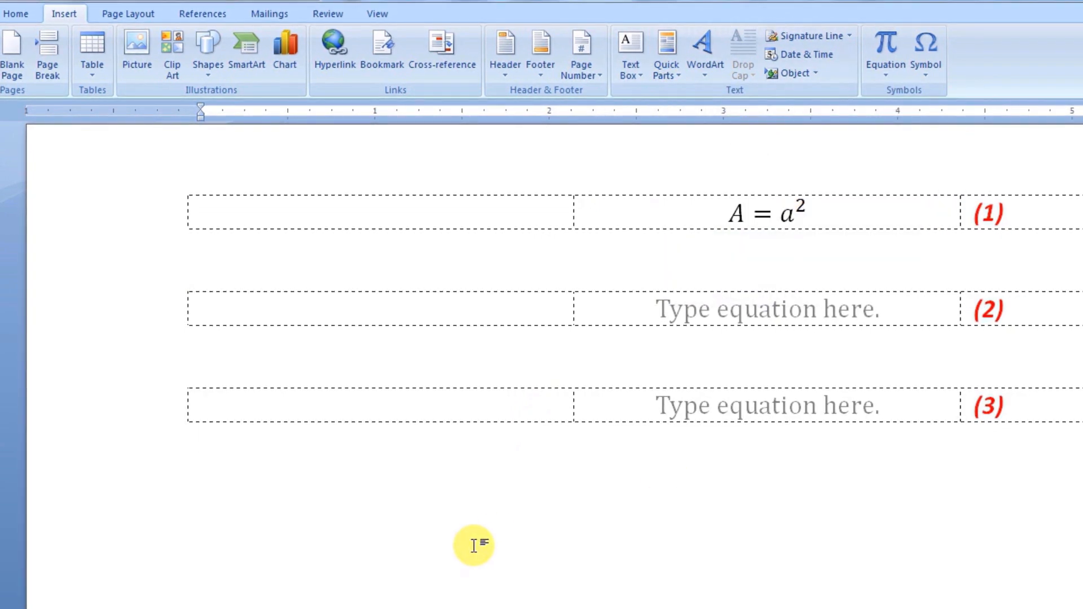
{"action": "left_click", "coordinate": [675, 75]}
{"action": "left_click", "coordinate": [815, 136]}
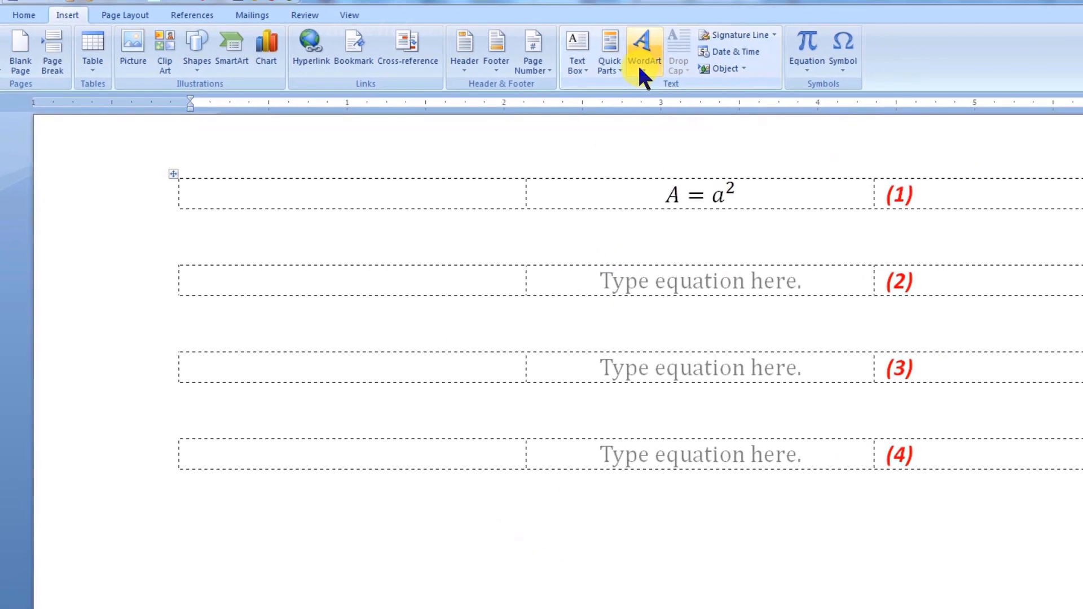
{"action": "left_click", "coordinate": [609, 57]}
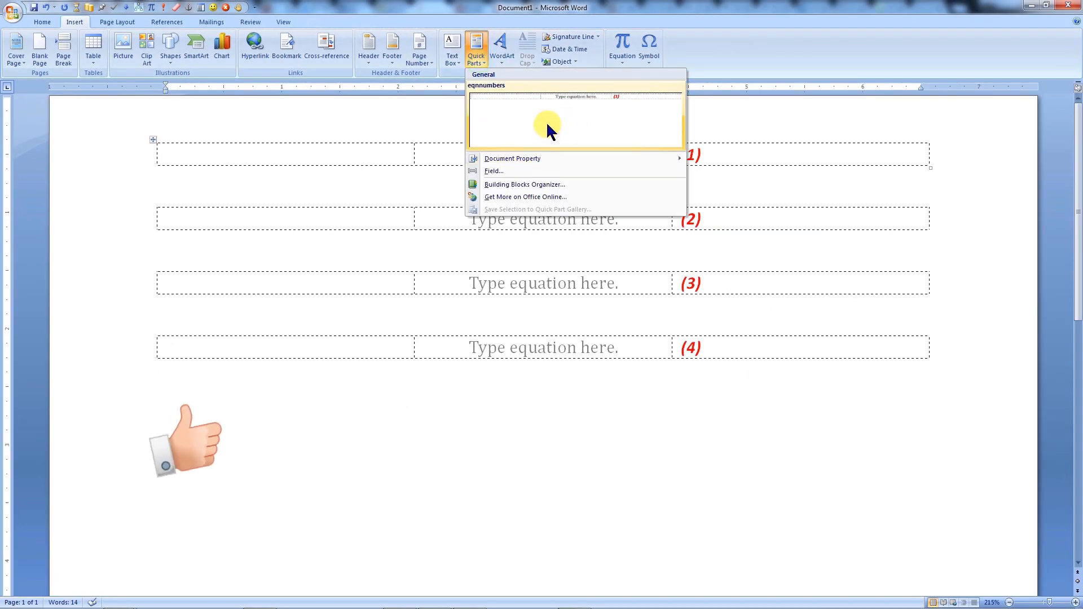
{"action": "left_click", "coordinate": [546, 122]}
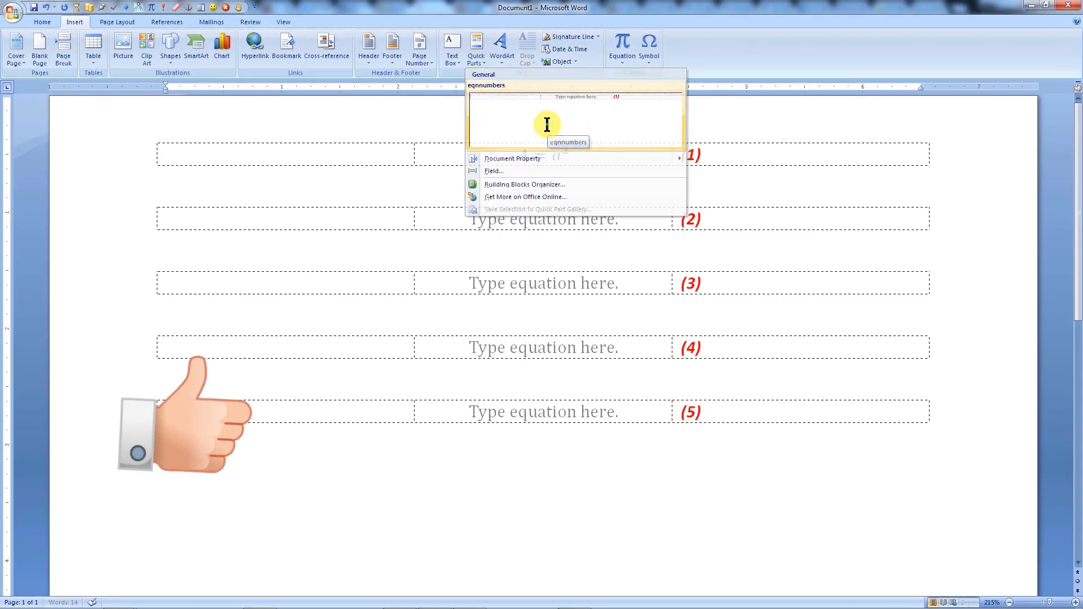
{"action": "left_click", "coordinate": [319, 479]}
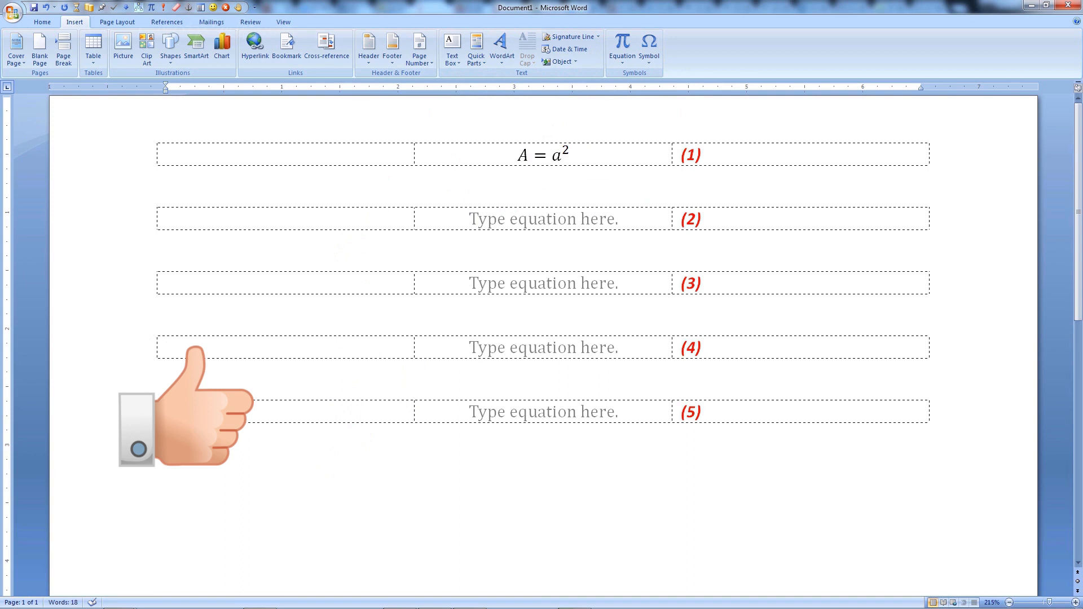
Insert a script structure into the empty equation numbered (2)
{"action": "left_click", "coordinate": [512, 227]}
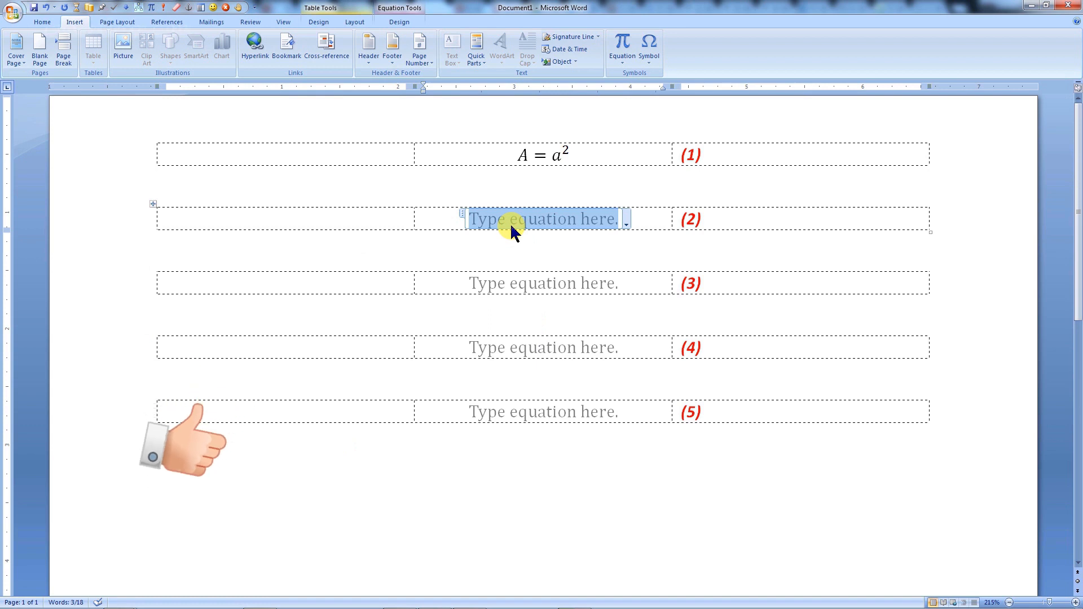
{"action": "left_click", "coordinate": [624, 50]}
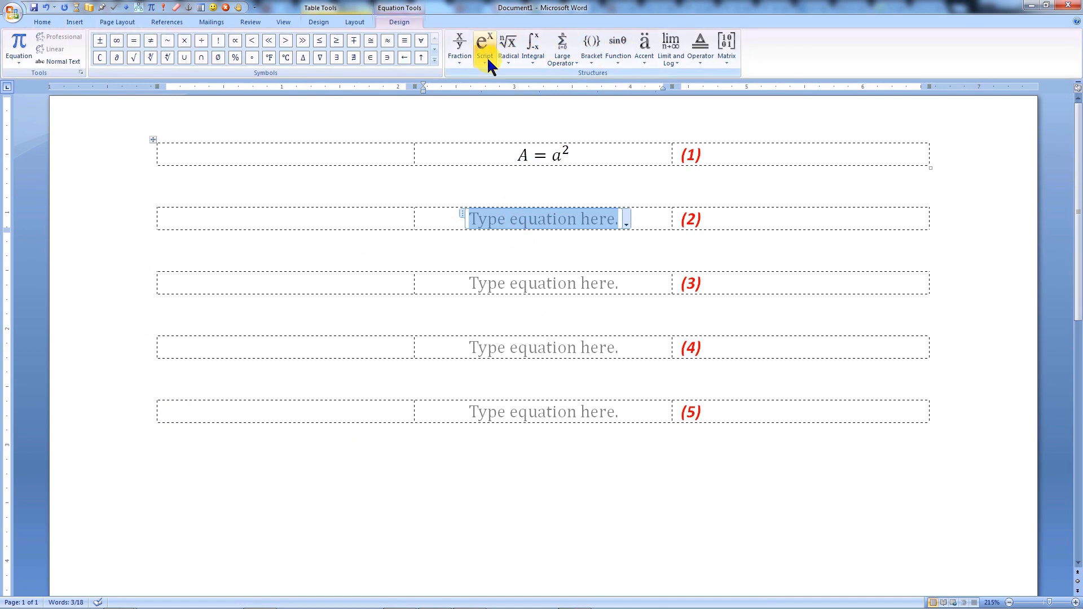
{"action": "left_click", "coordinate": [487, 56]}
{"action": "left_click", "coordinate": [494, 189]}
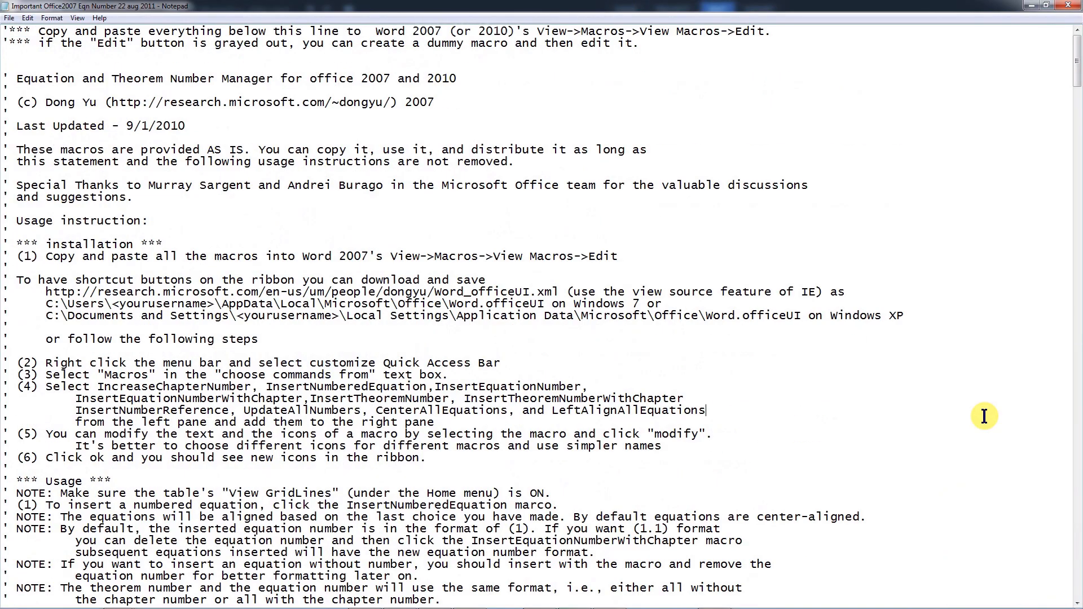
Copy the entire equation-numbering macro text from the Notepad file
{"action": "scroll", "coordinate": [984, 416], "scroll_direction": "down", "scroll_amount": 20}
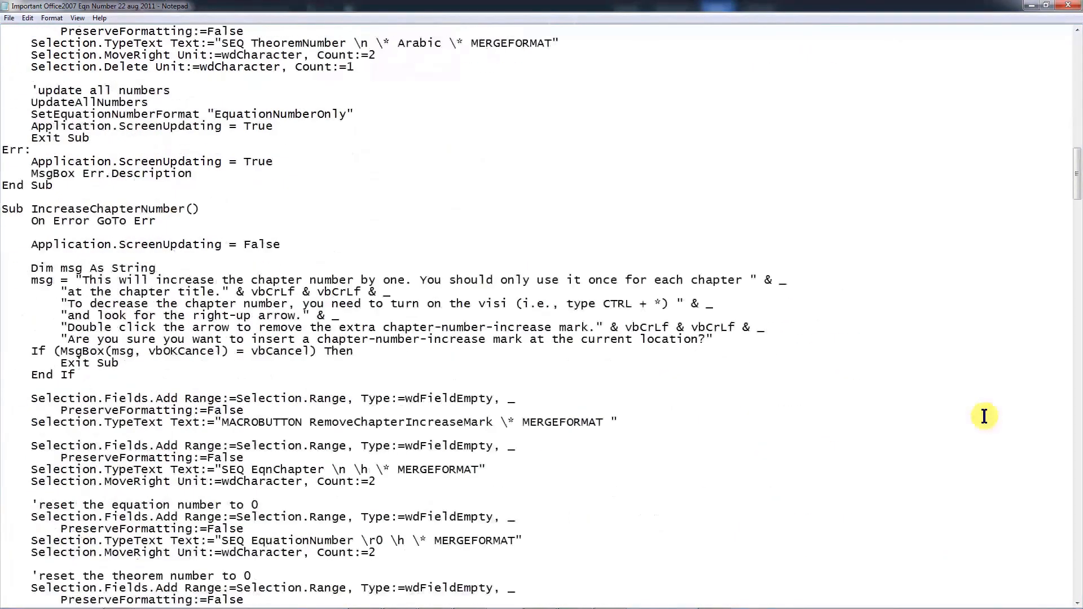
{"action": "scroll", "coordinate": [984, 416], "scroll_direction": "down", "scroll_amount": 20}
{"action": "key", "text": "ctrl+a"}
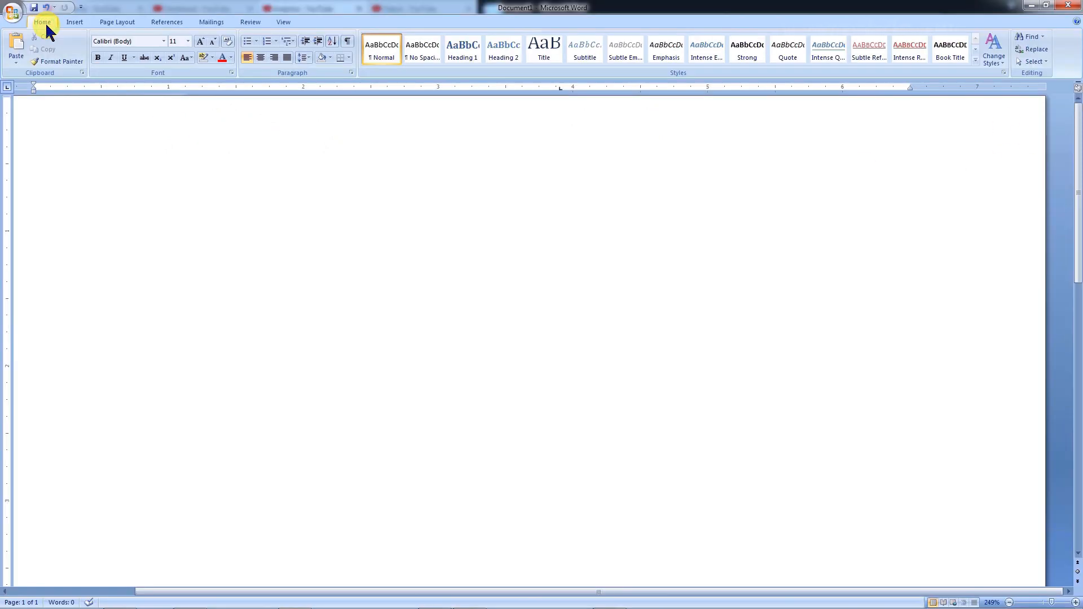
Switch to the blank Word document and create a new macro named Eqnnum
{"action": "left_click", "coordinate": [283, 22]}
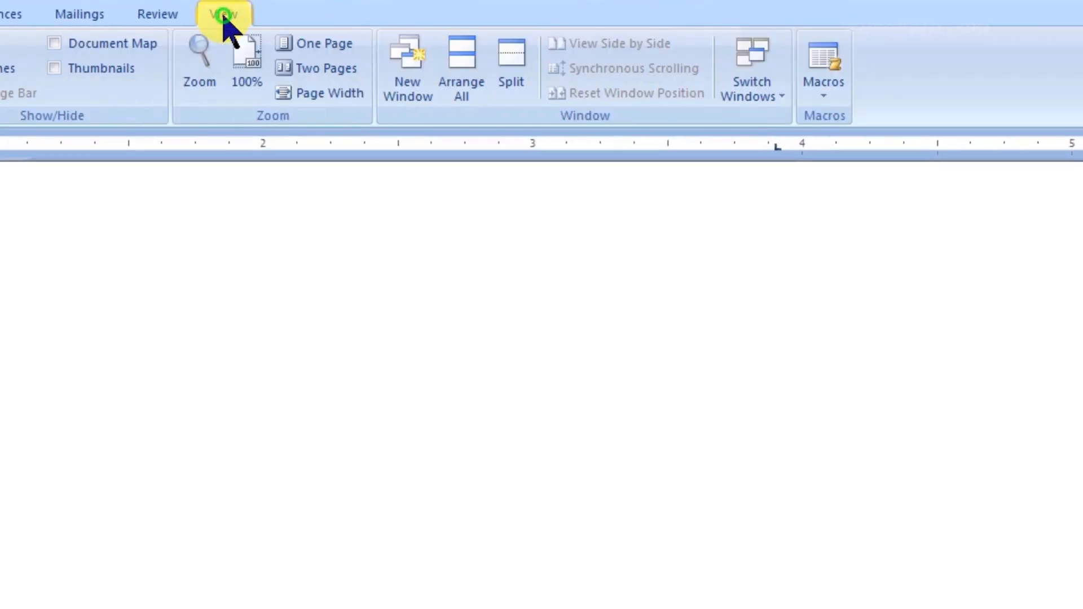
{"action": "left_click", "coordinate": [833, 95]}
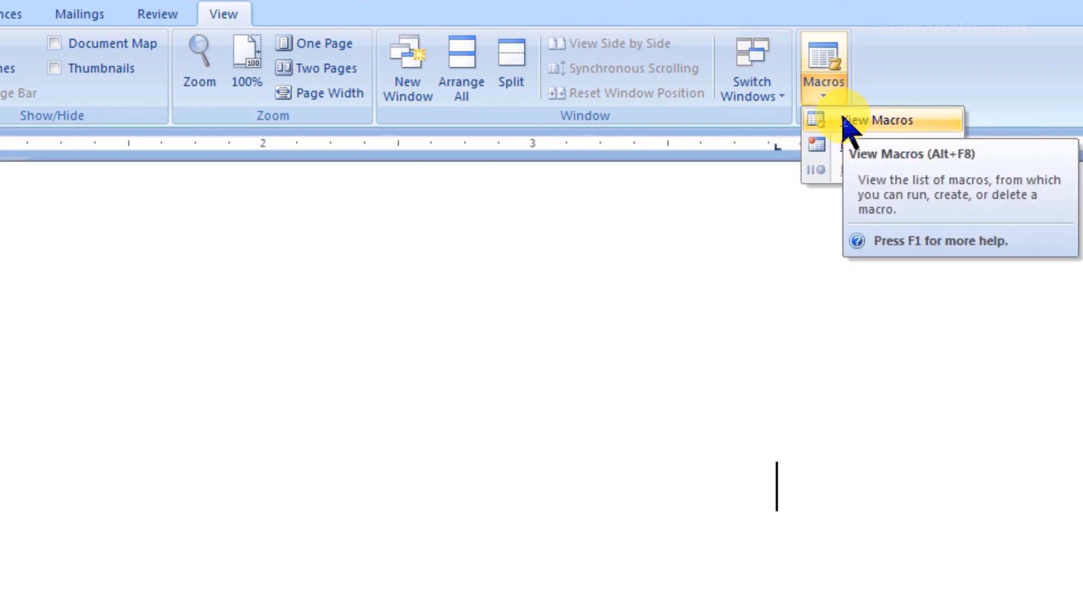
{"action": "left_click", "coordinate": [849, 123]}
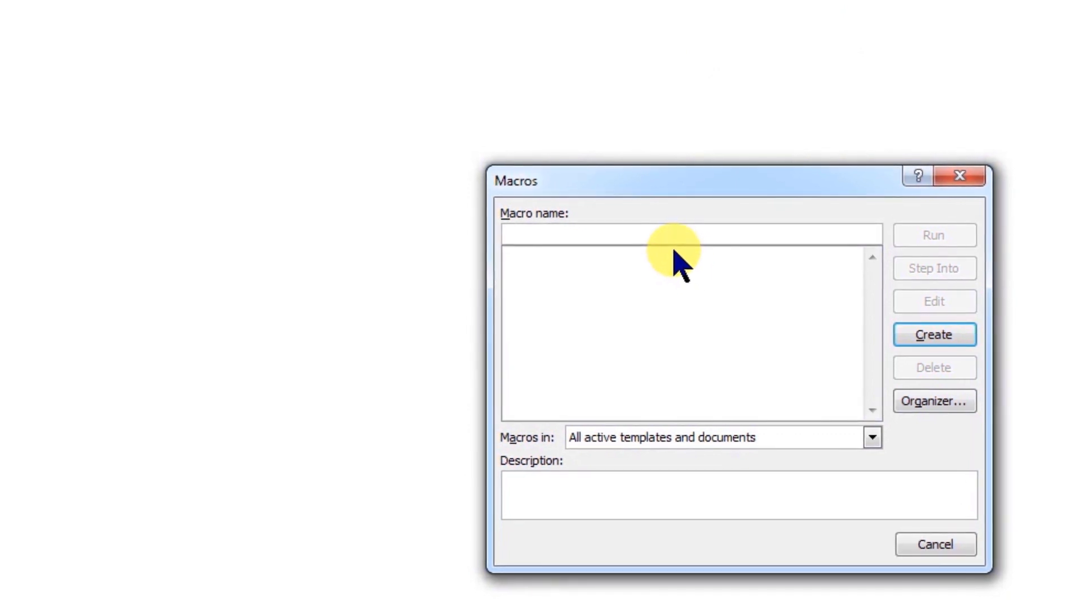
{"action": "type", "text": "Eq"}
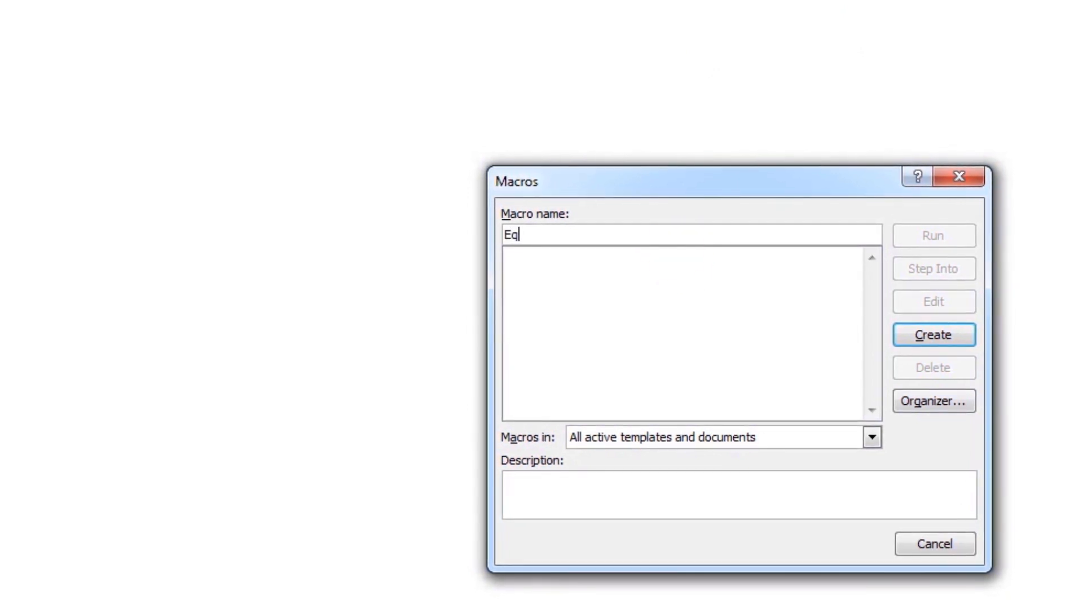
{"action": "type", "text": "nnum"}
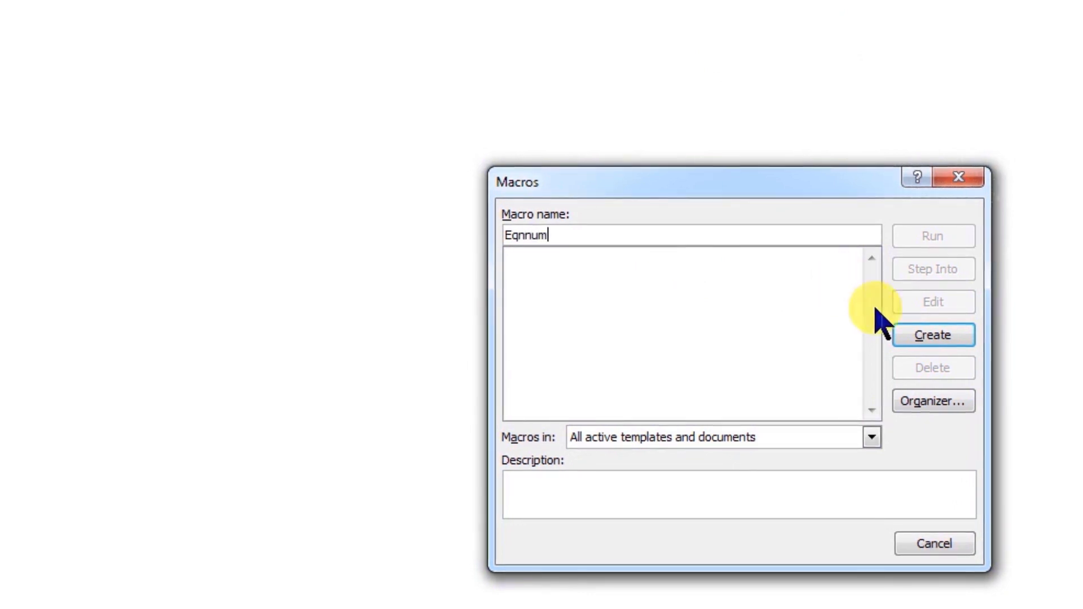
{"action": "left_click", "coordinate": [911, 336]}
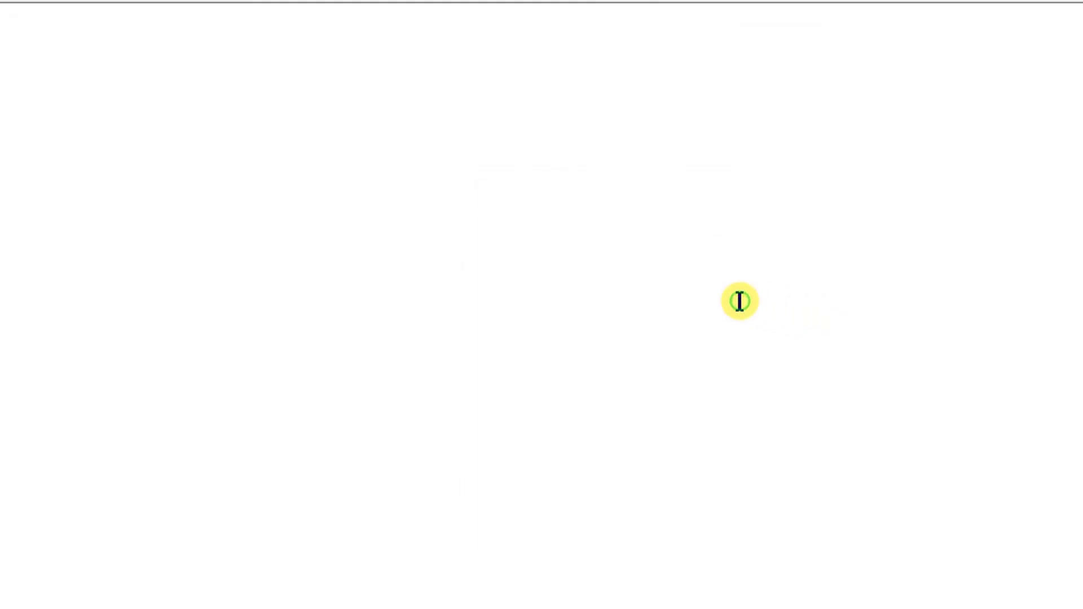
Replace the whole Eqnnum macro stub with the copied macro code and close the Visual Basic editor
{"action": "key", "text": "ctrl+a"}
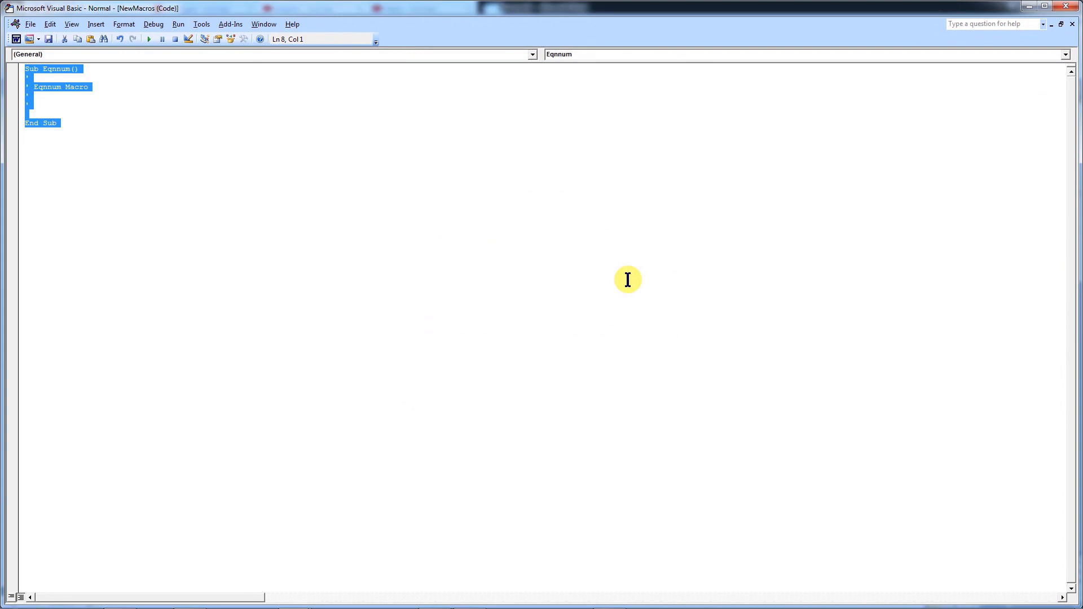
{"action": "key", "text": "Delete"}
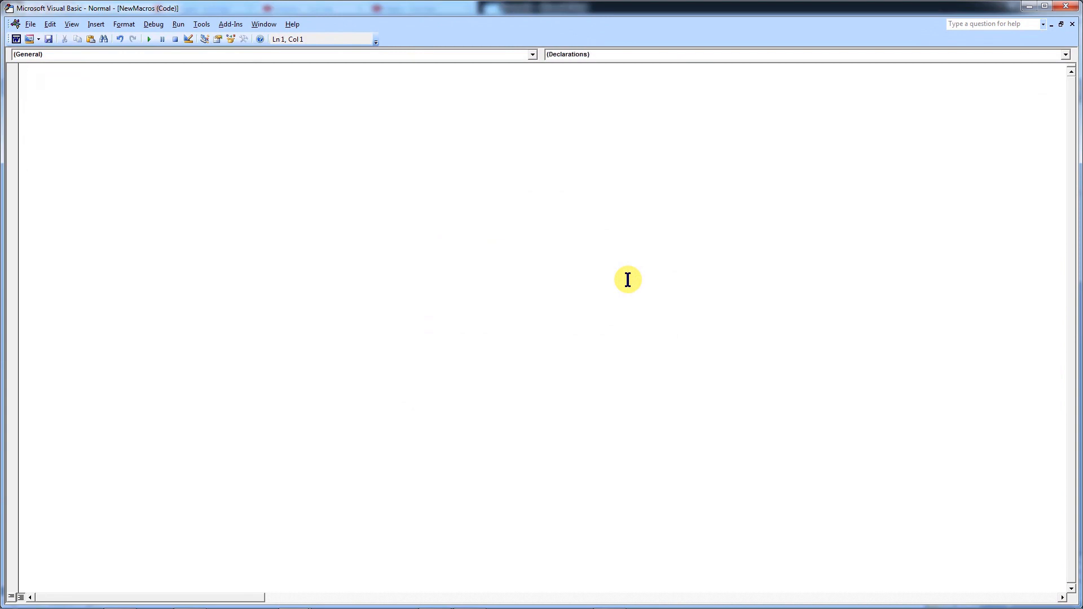
{"action": "key", "text": "ctrl+v"}
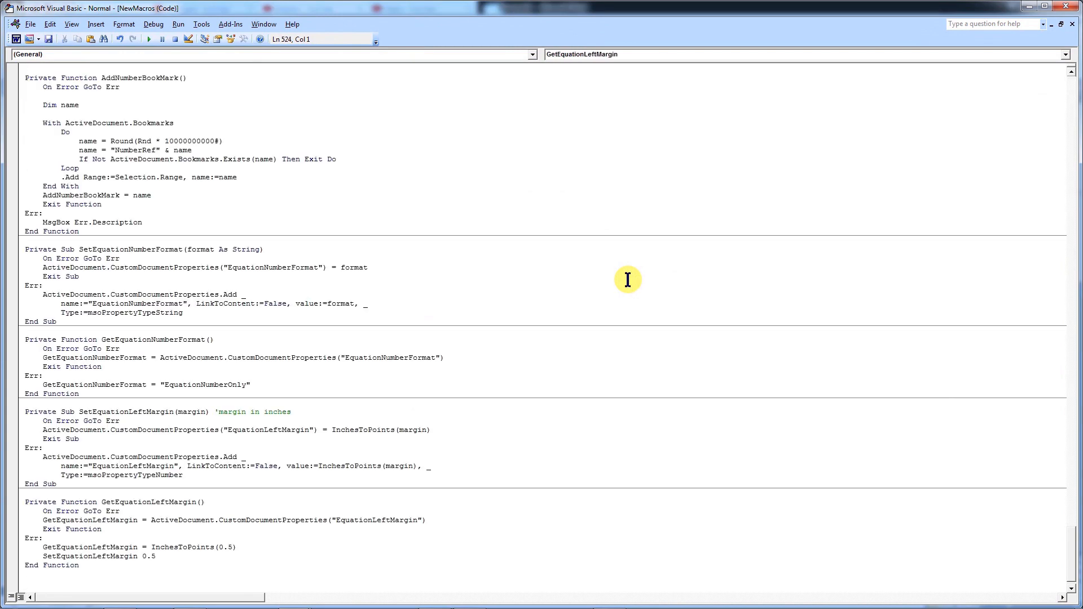
{"action": "left_click", "coordinate": [1066, 7]}
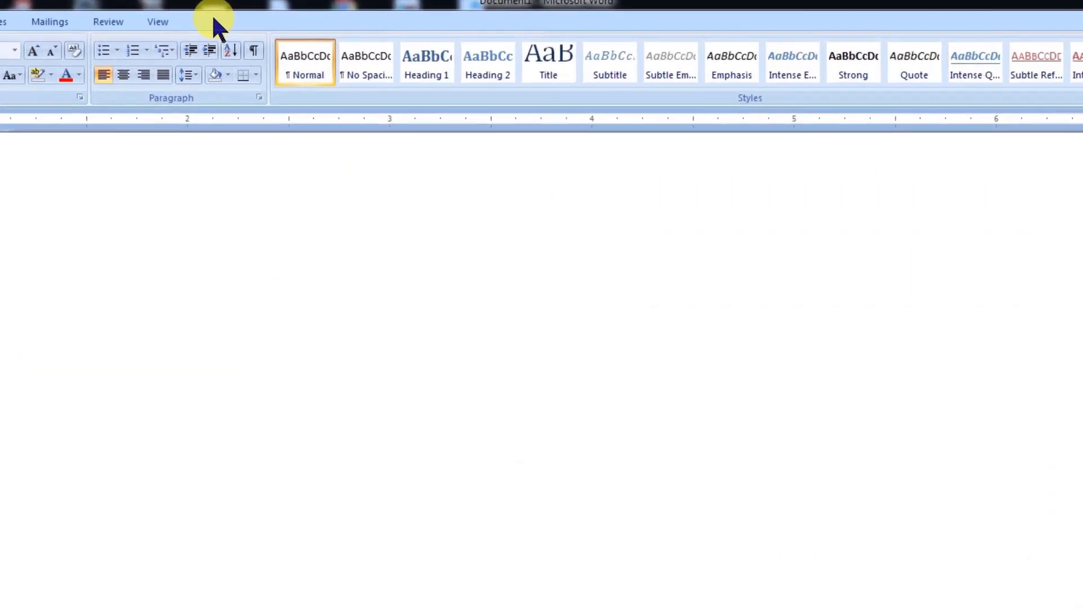
Open the Quick Access Toolbar customization and list the Macros category of commands
{"action": "right_click", "coordinate": [321, 19]}
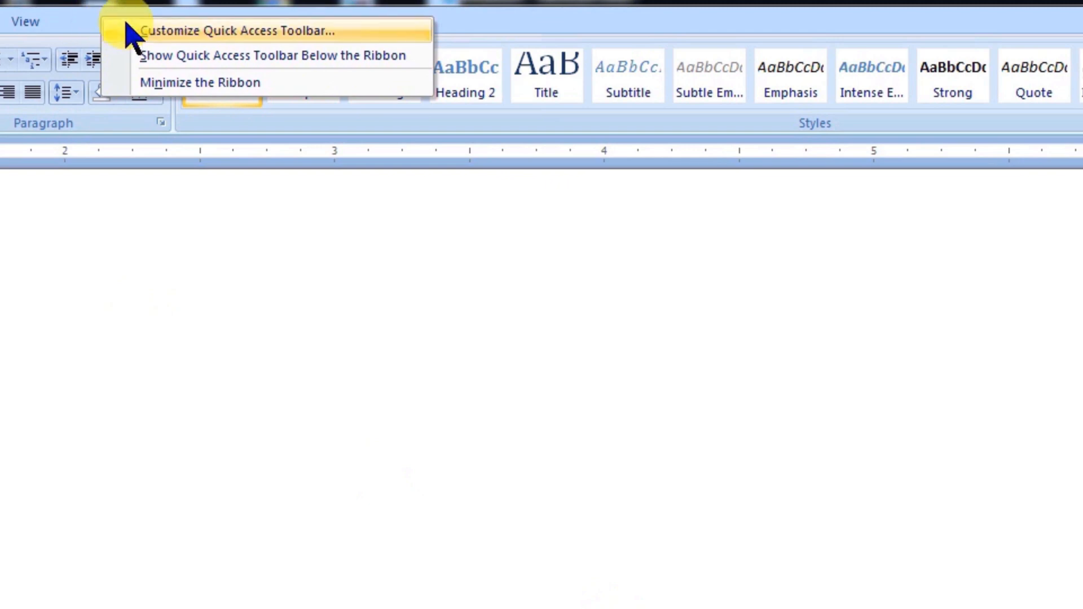
{"action": "left_click", "coordinate": [128, 29]}
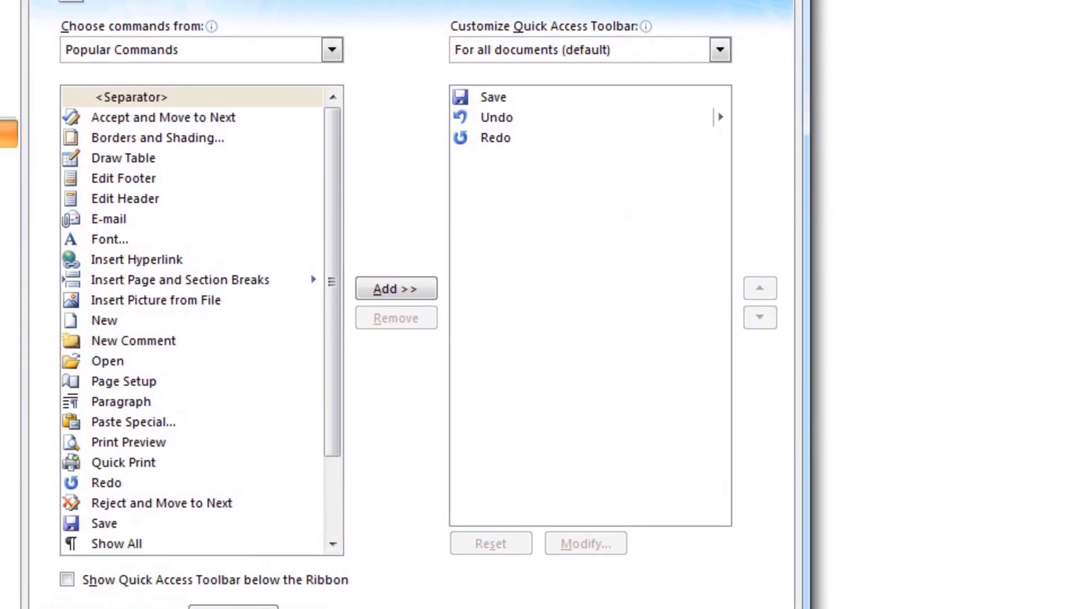
{"action": "left_click", "coordinate": [338, 53]}
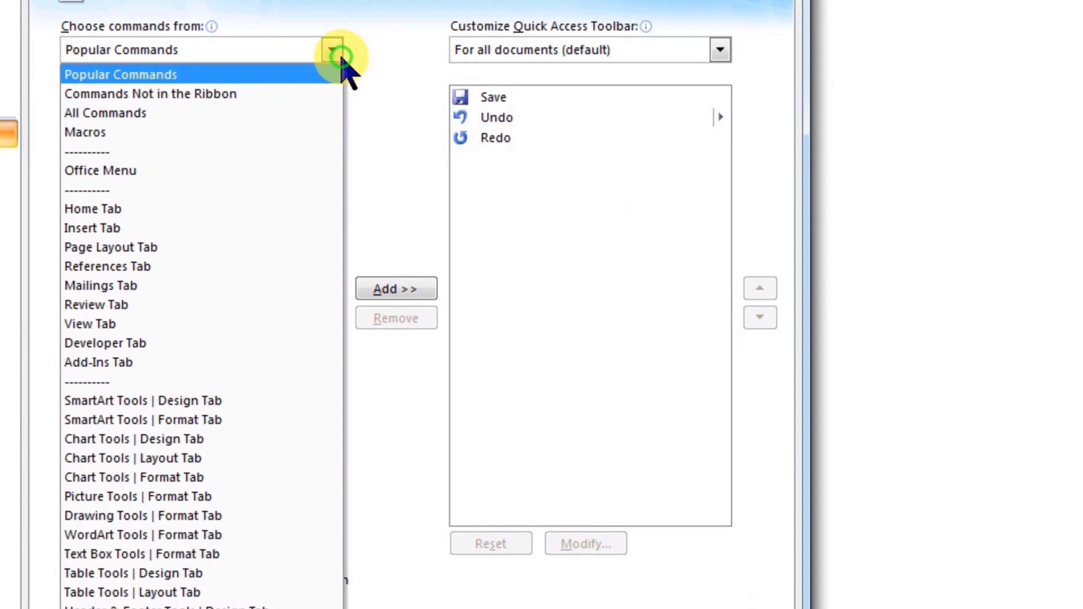
{"action": "left_click", "coordinate": [225, 132]}
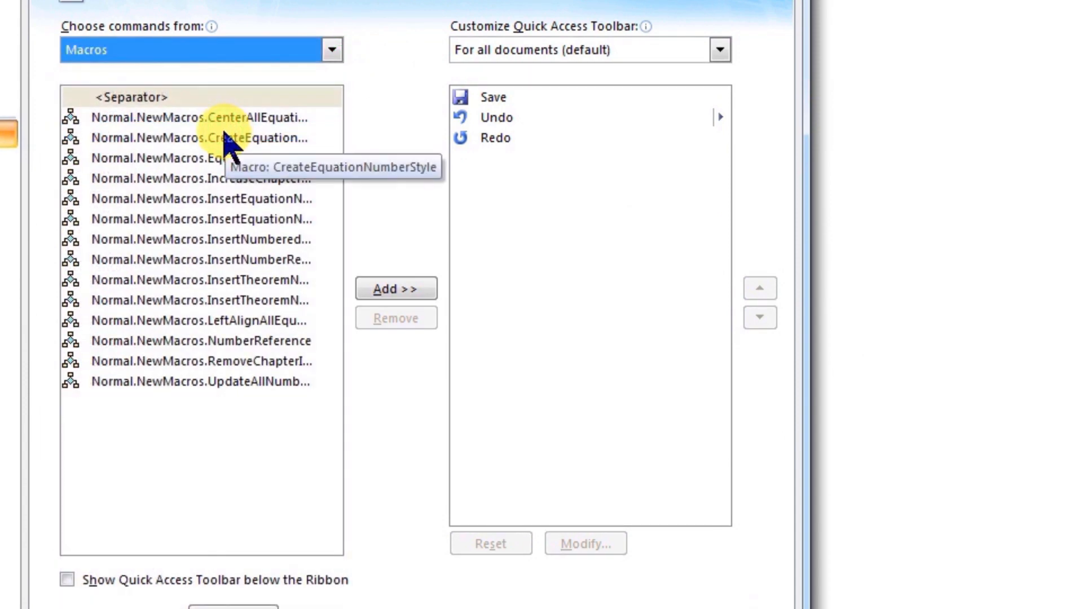
Add every NewMacros macro from CenterAllEquations to UpdateAllNumbers to the Quick Access Toolbar and widen the dialog to show full names
{"action": "left_click", "coordinate": [219, 119]}
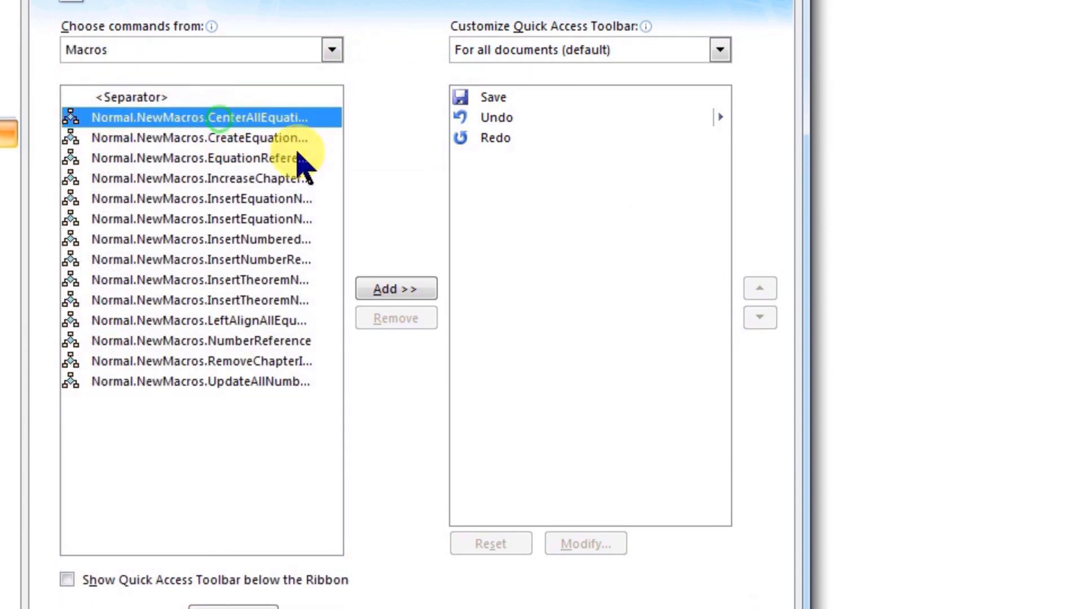
{"action": "left_click", "coordinate": [396, 289]}
{"action": "left_click", "coordinate": [396, 289]}
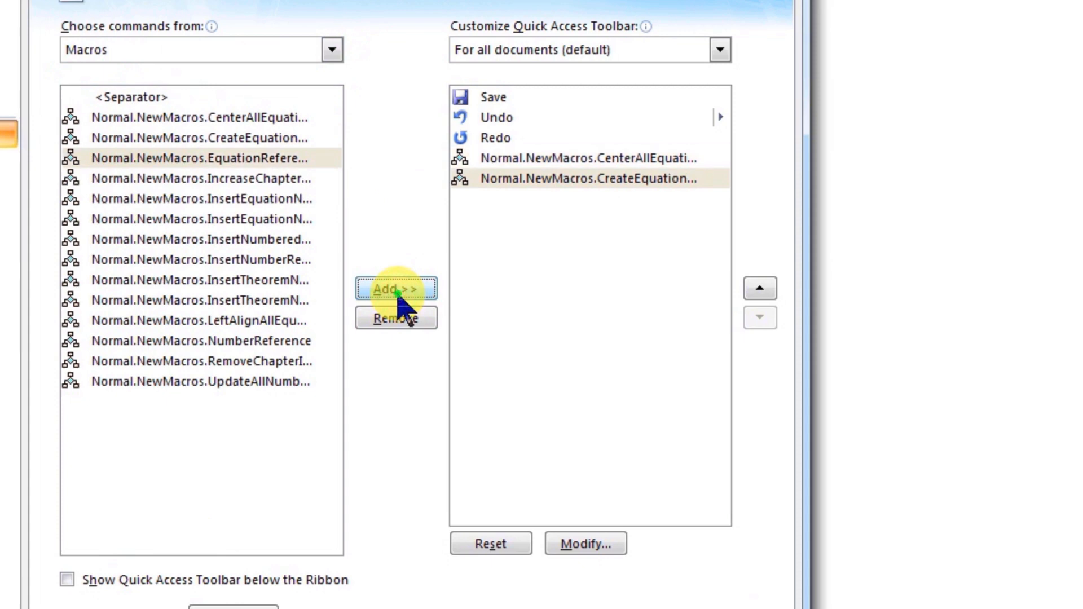
{"action": "left_click", "coordinate": [398, 291]}
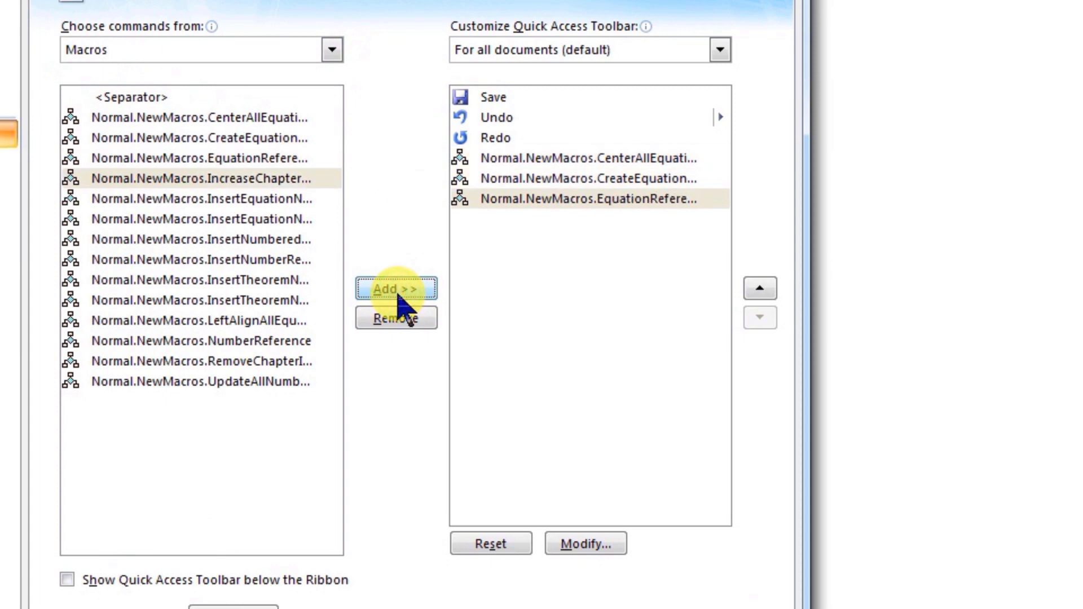
{"action": "left_click", "coordinate": [398, 291]}
{"action": "left_click", "coordinate": [398, 291]}
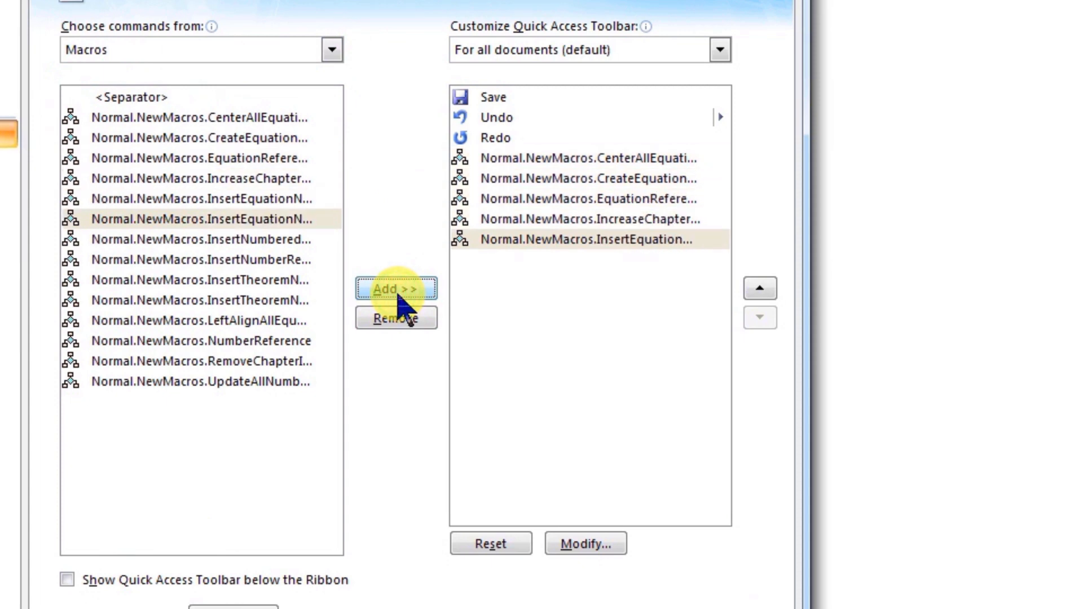
{"action": "left_click", "coordinate": [397, 291]}
{"action": "left_click", "coordinate": [398, 291]}
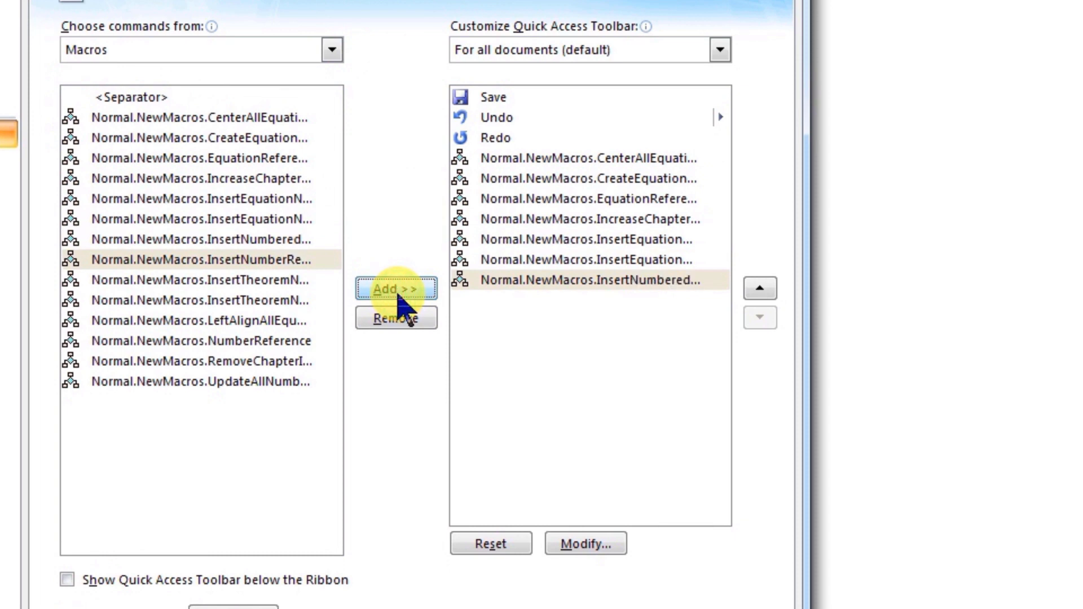
{"action": "left_click", "coordinate": [398, 291]}
{"action": "left_click", "coordinate": [398, 291]}
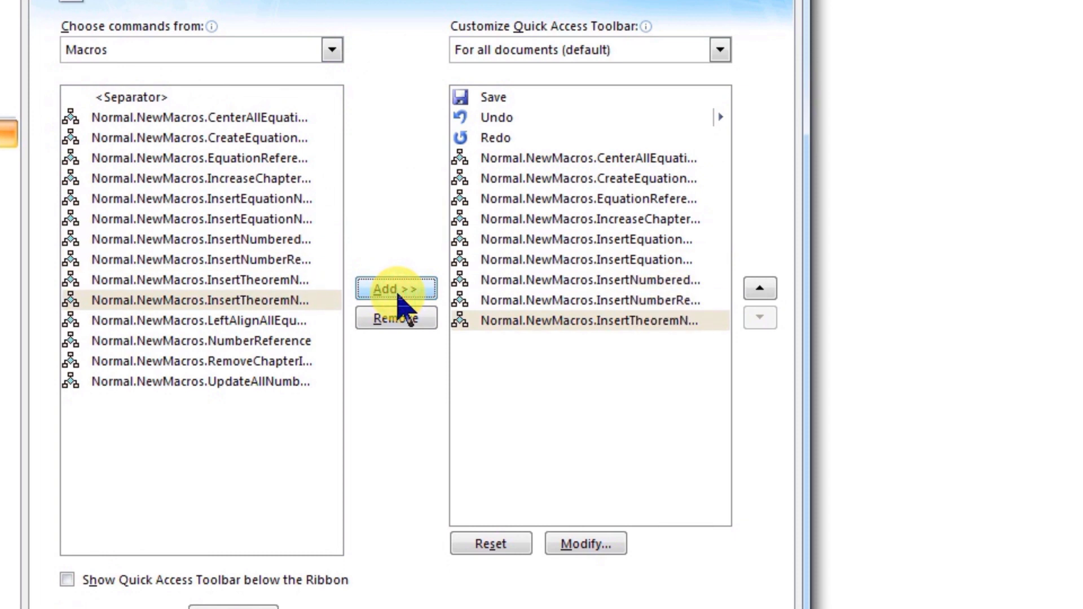
{"action": "left_click", "coordinate": [398, 291]}
{"action": "left_click", "coordinate": [398, 291]}
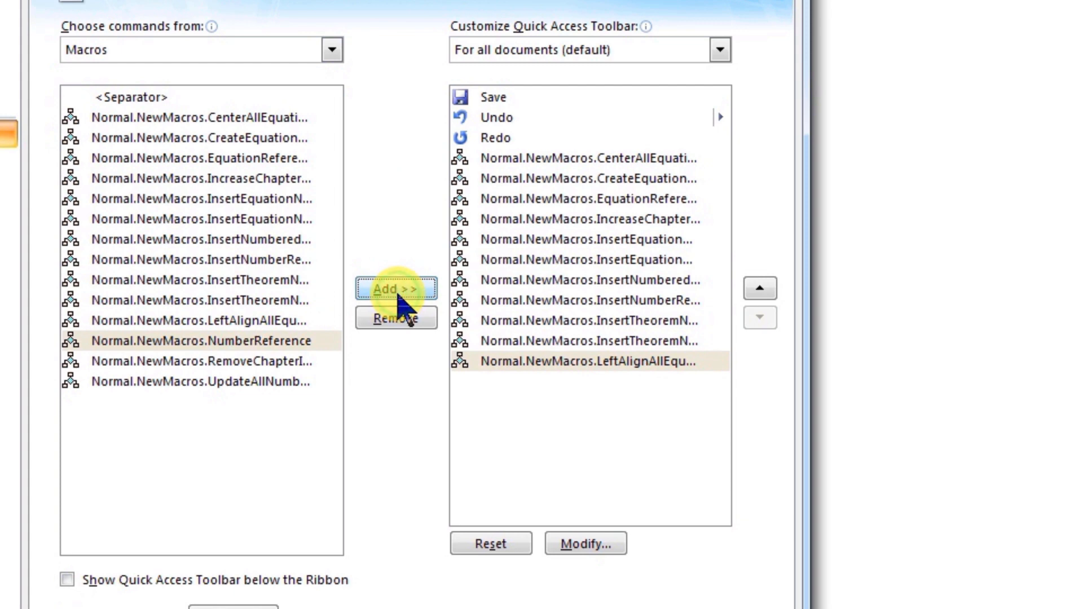
{"action": "left_click", "coordinate": [398, 291]}
{"action": "left_click", "coordinate": [397, 291]}
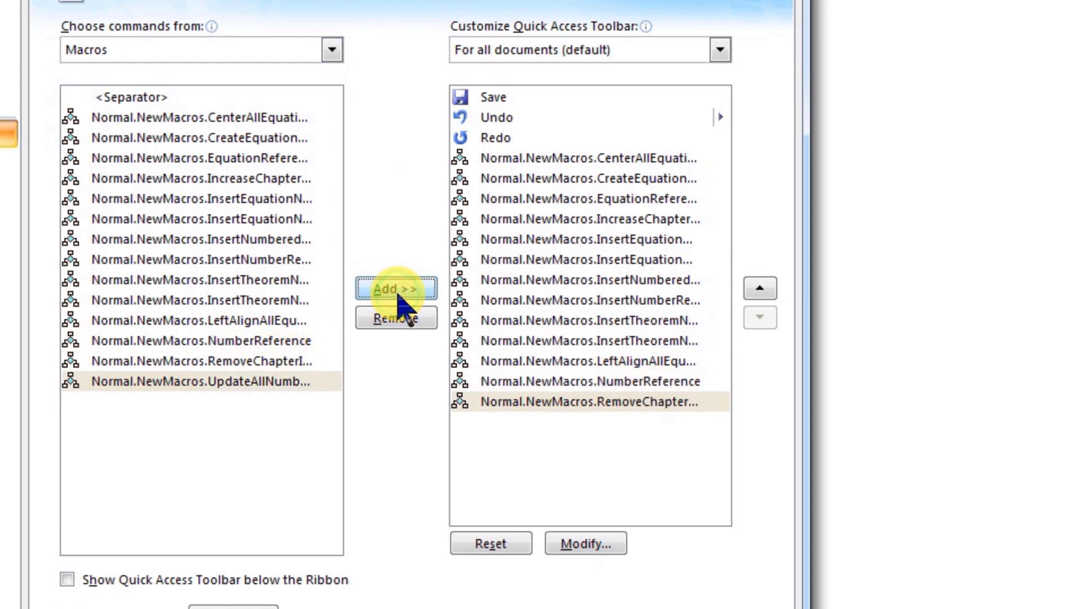
{"action": "left_click", "coordinate": [397, 291]}
{"action": "left_click_drag", "start_coordinate": [810, 261], "coordinate": [1082, 261]}
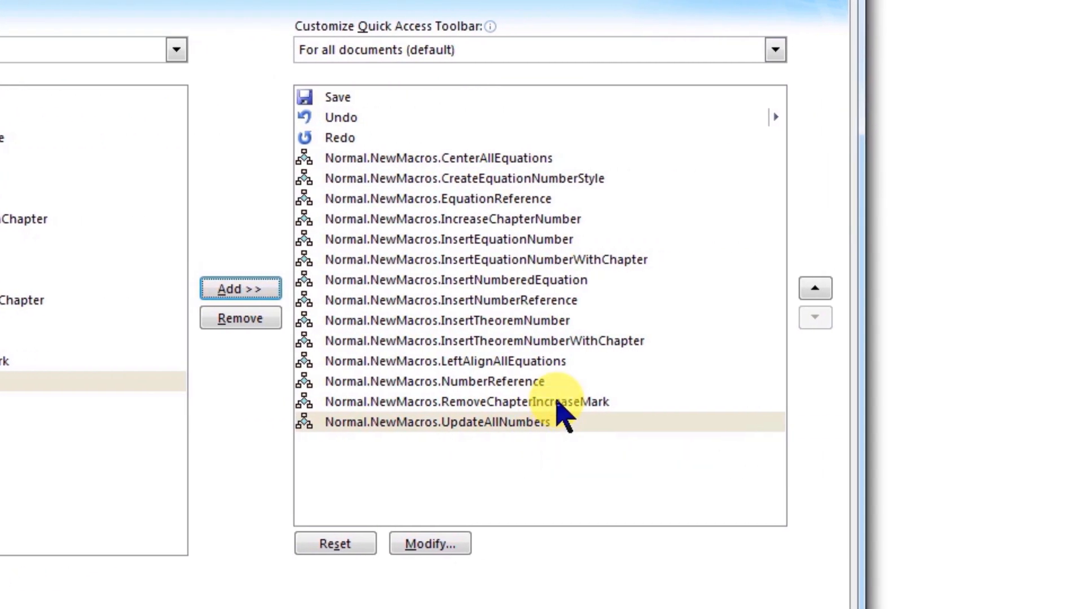
Move RemoveChapterIncreaseMark up two places in the Quick Access Toolbar list and return it to its original place
{"action": "left_click", "coordinate": [557, 402]}
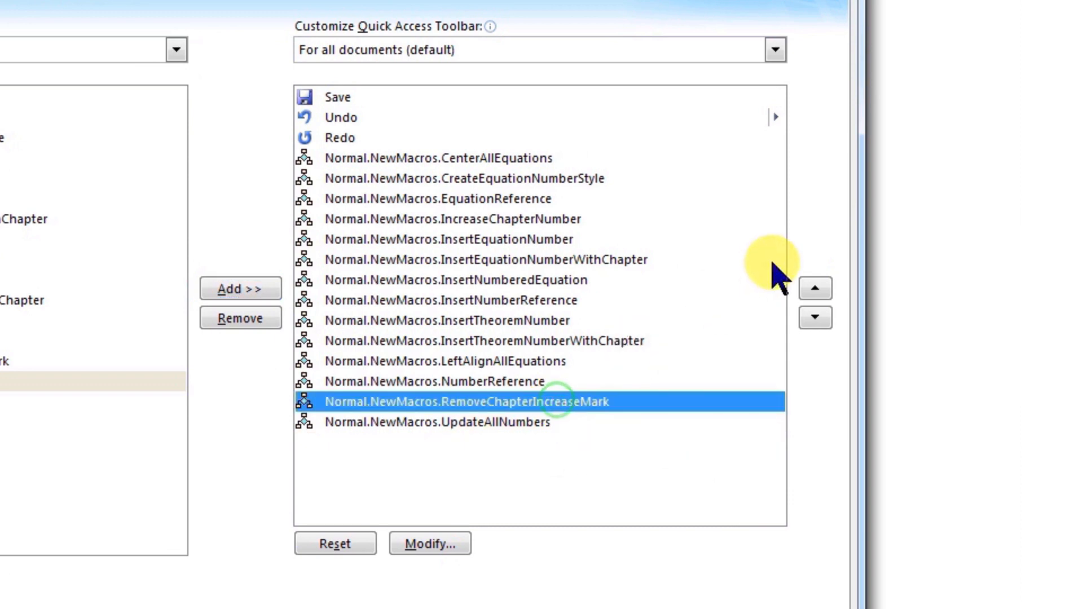
{"action": "left_click", "coordinate": [816, 289]}
{"action": "left_click", "coordinate": [819, 288]}
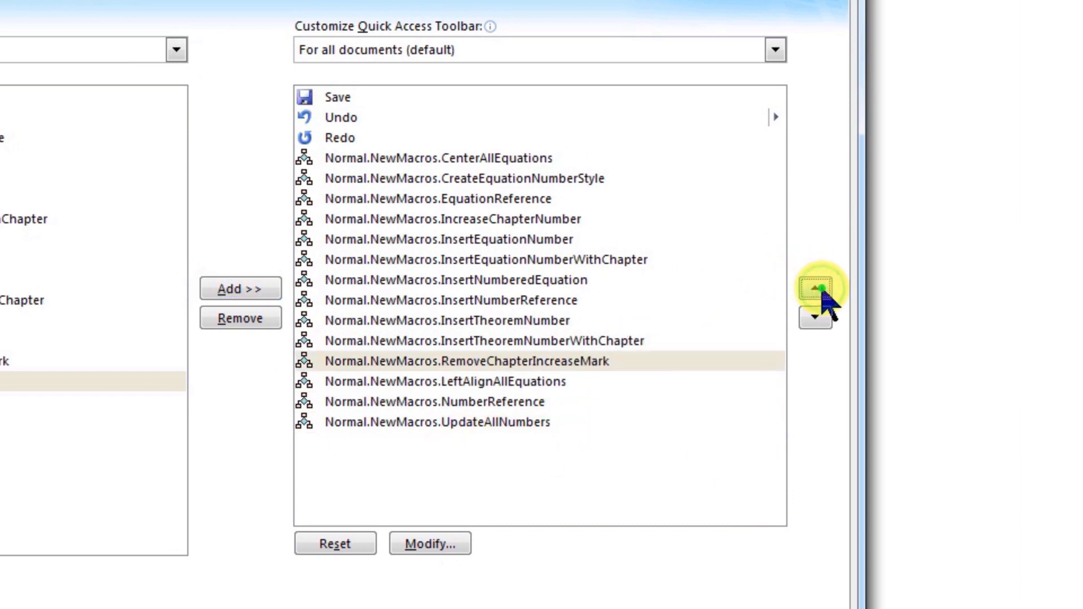
{"action": "left_click", "coordinate": [819, 316]}
{"action": "left_click", "coordinate": [820, 316]}
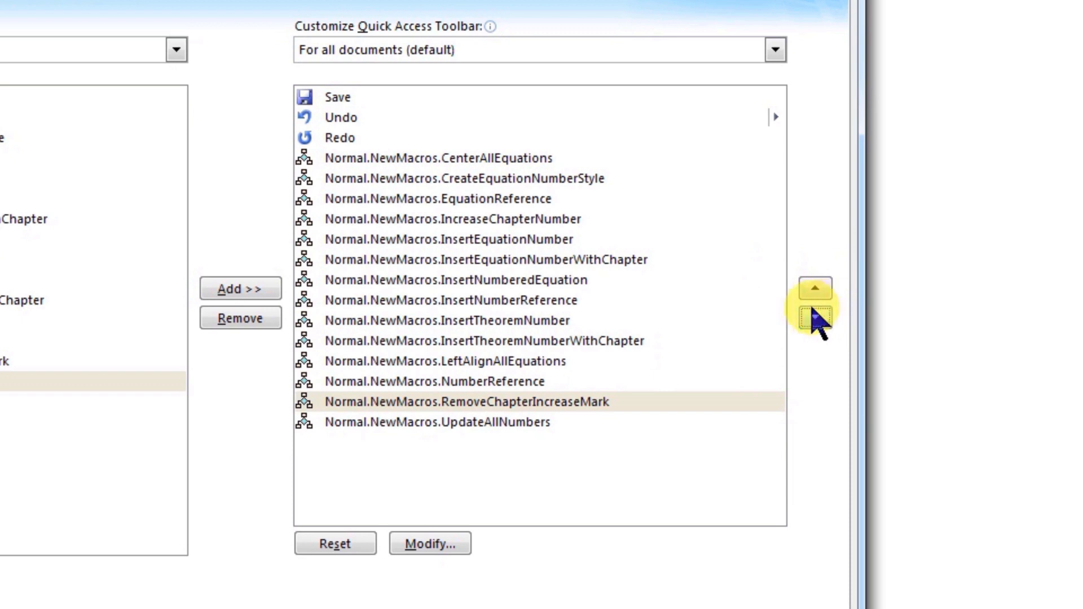
Move CenterAllEquations down one place in the Quick Access Toolbar list and back up again
{"action": "left_click", "coordinate": [519, 157]}
{"action": "left_click", "coordinate": [818, 319]}
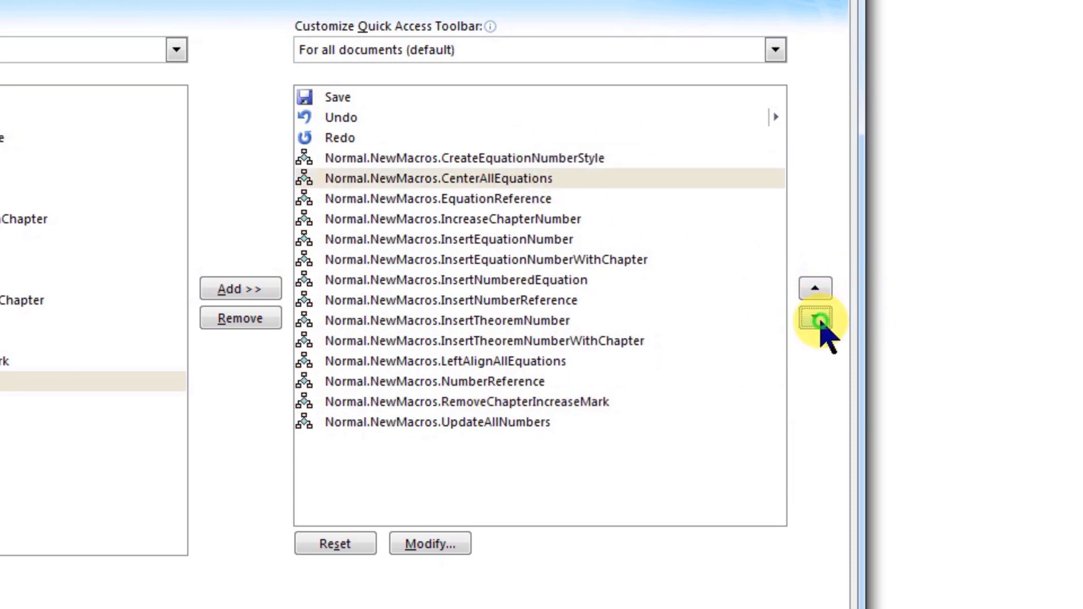
{"action": "left_click", "coordinate": [815, 289]}
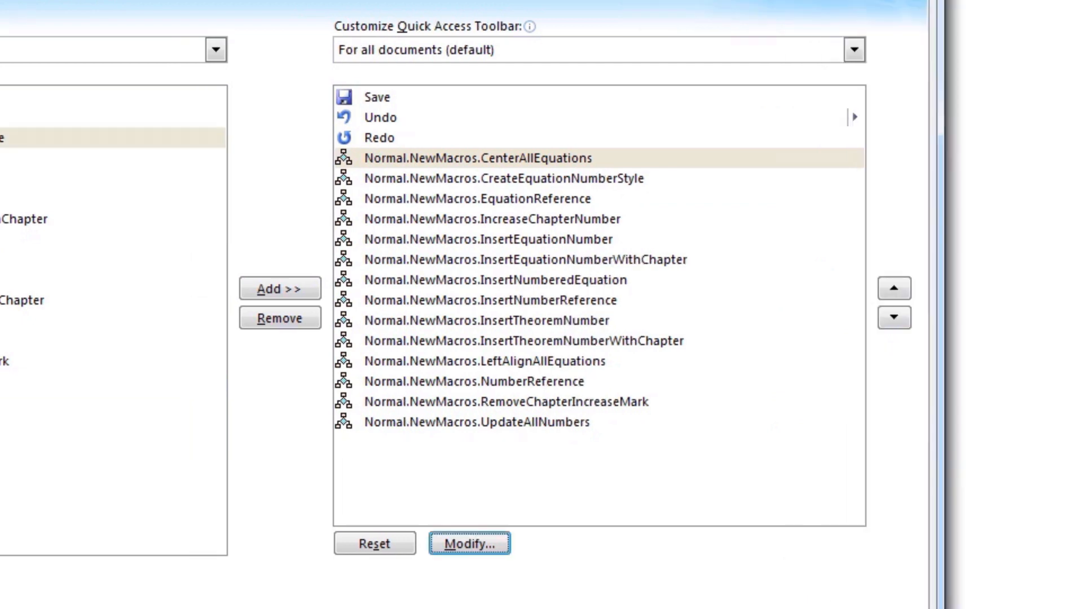
Assign the hourglass symbol to the CenterAllEquations toolbar button, widening the symbol dialog to show all symbols
{"action": "left_click", "coordinate": [495, 544]}
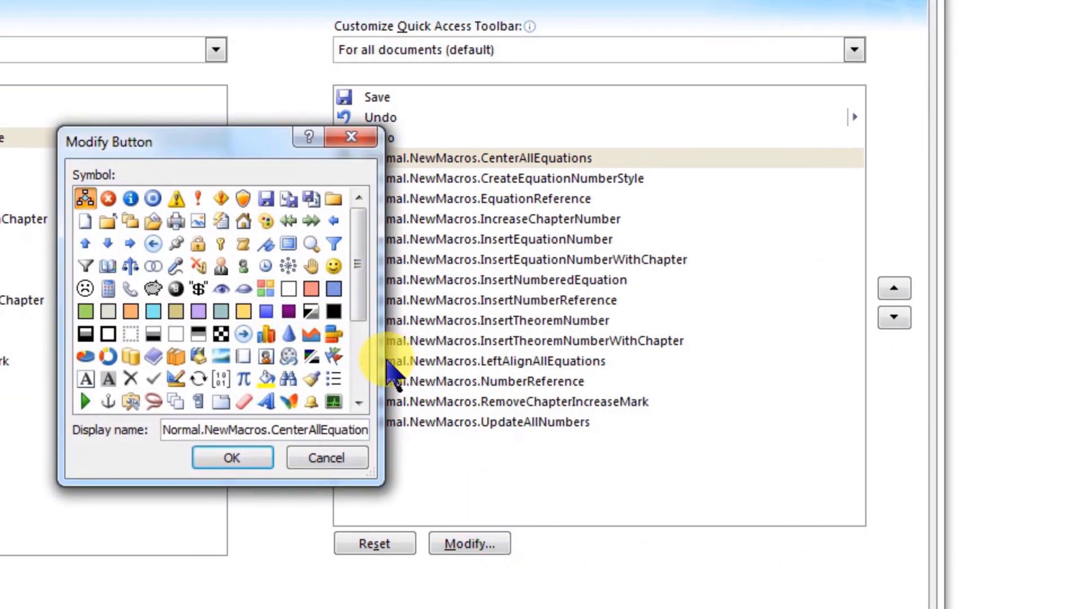
{"action": "left_click_drag", "start_coordinate": [382, 361], "coordinate": [576, 385]}
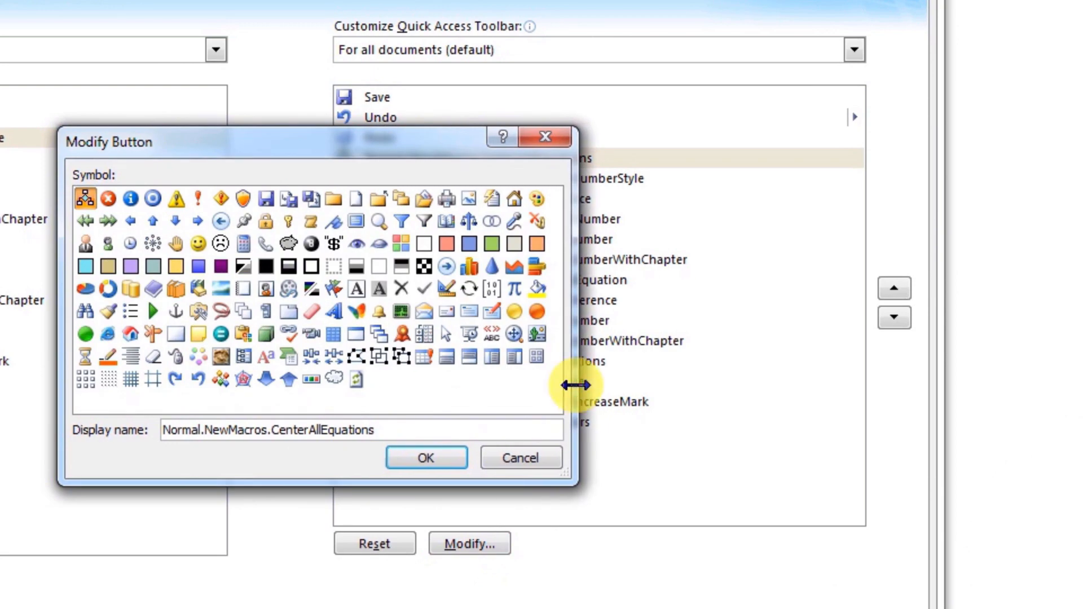
{"action": "left_click", "coordinate": [85, 357]}
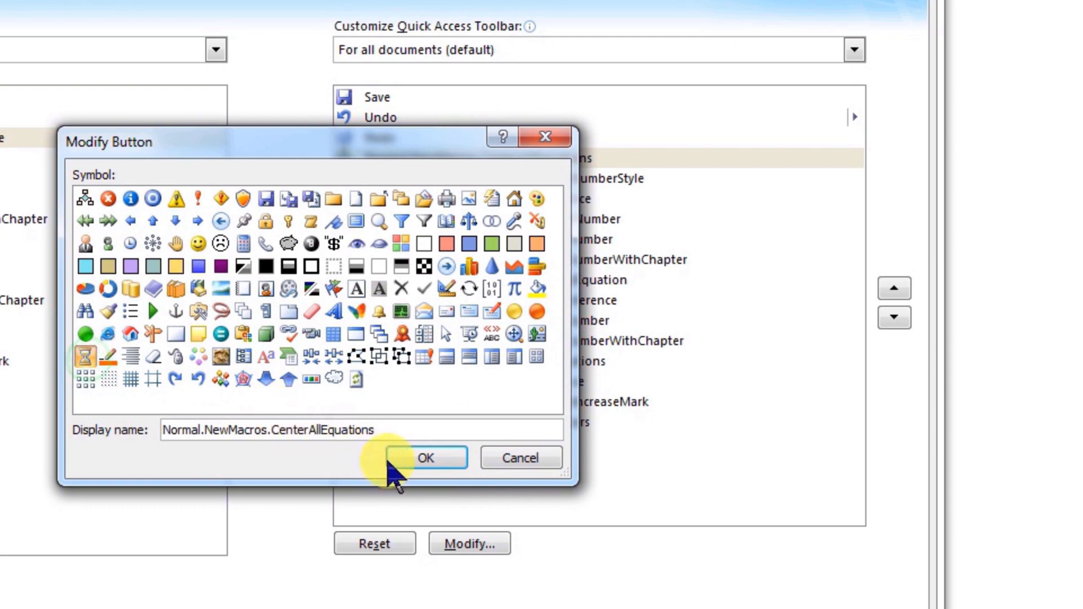
{"action": "left_click", "coordinate": [427, 469]}
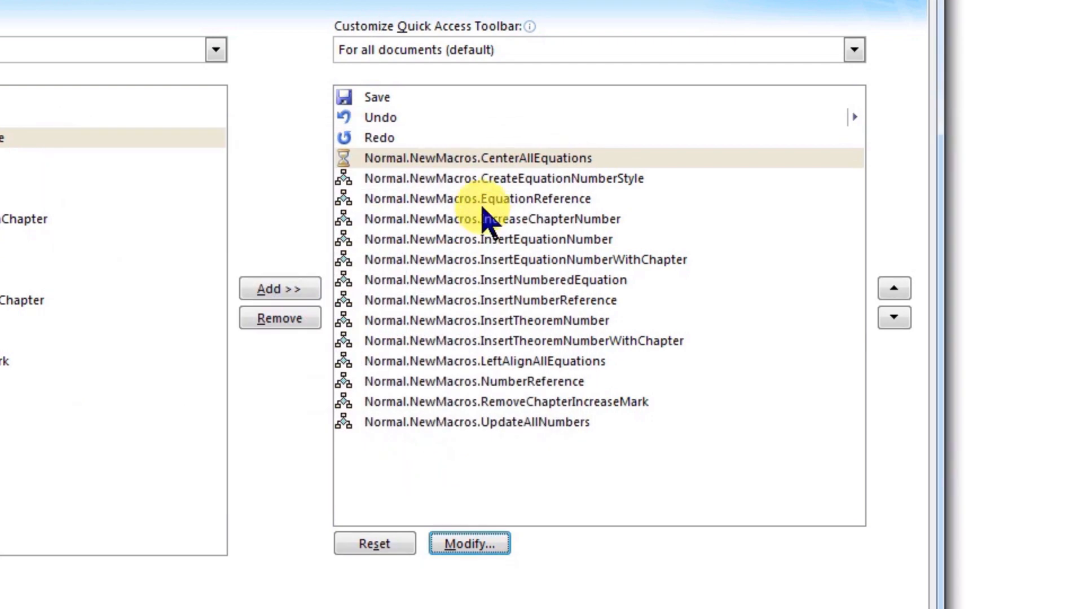
Assign the yellow cylinders symbol to the CreateEquationNumberStyle toolbar button, widening the symbol dialog to show all symbols
{"action": "left_click", "coordinate": [465, 180]}
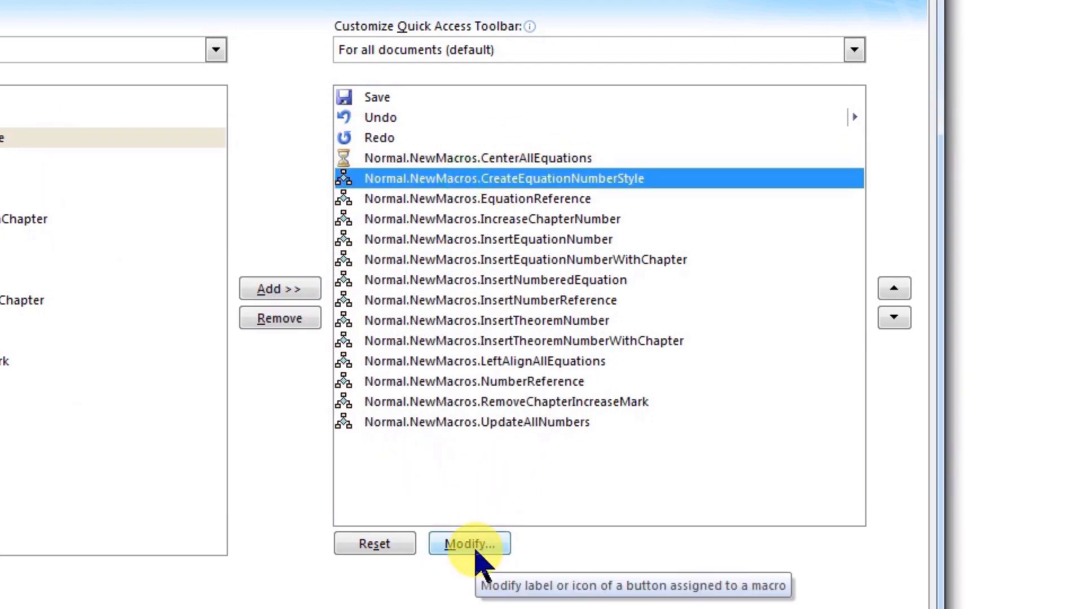
{"action": "left_click", "coordinate": [473, 550]}
{"action": "left_click_drag", "start_coordinate": [381, 344], "coordinate": [540, 352]}
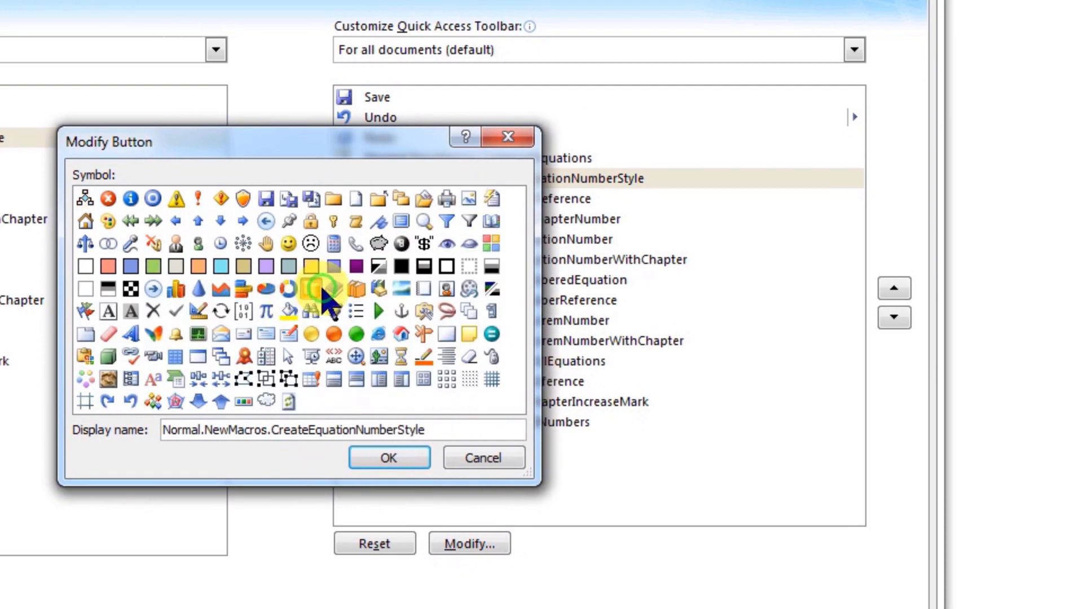
{"action": "left_click", "coordinate": [367, 458]}
Assign the pushpin symbol to the EquationReference toolbar button
{"action": "left_click", "coordinate": [567, 232]}
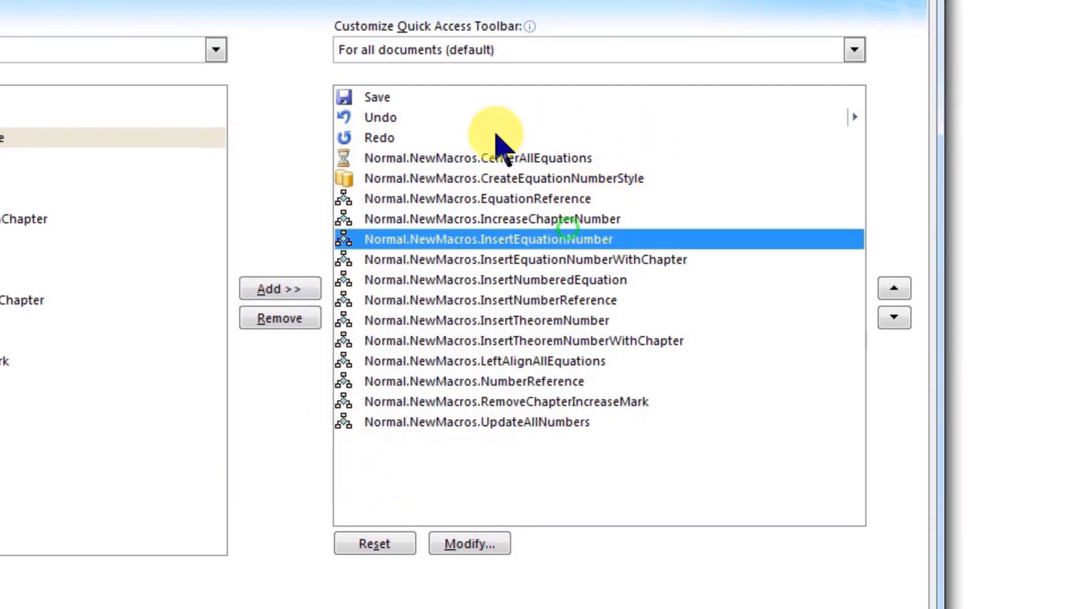
{"action": "left_click", "coordinate": [563, 199]}
{"action": "left_click", "coordinate": [459, 544]}
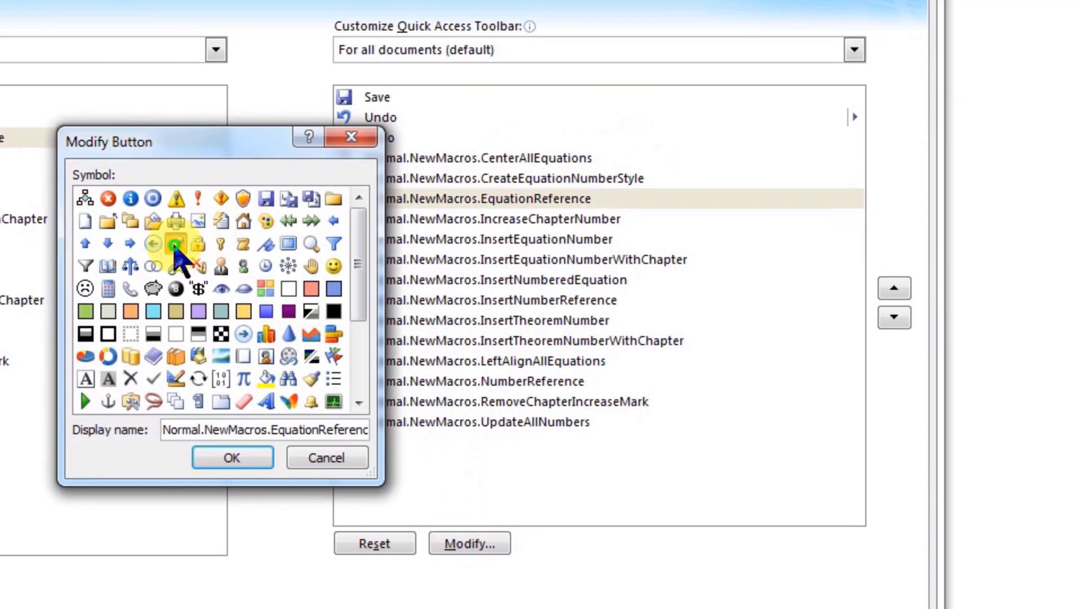
{"action": "left_click", "coordinate": [220, 454]}
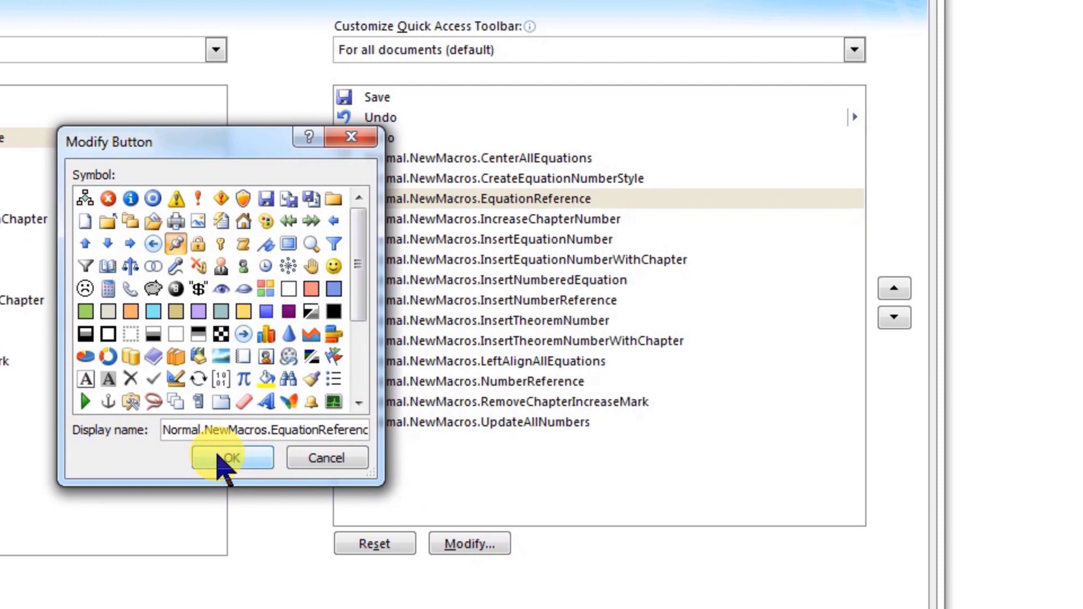
{"action": "left_click", "coordinate": [223, 458]}
Assign the check mark symbol to the IncreaseChapterNumber toolbar button, widening the symbol dialog to show all symbols
{"action": "left_click", "coordinate": [527, 220]}
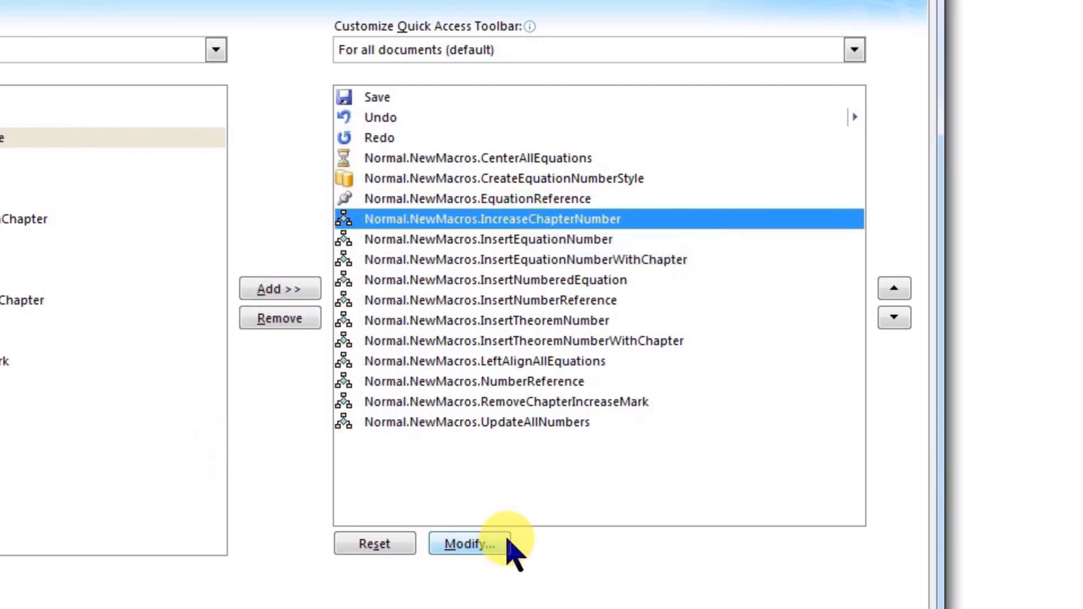
{"action": "left_click", "coordinate": [481, 543]}
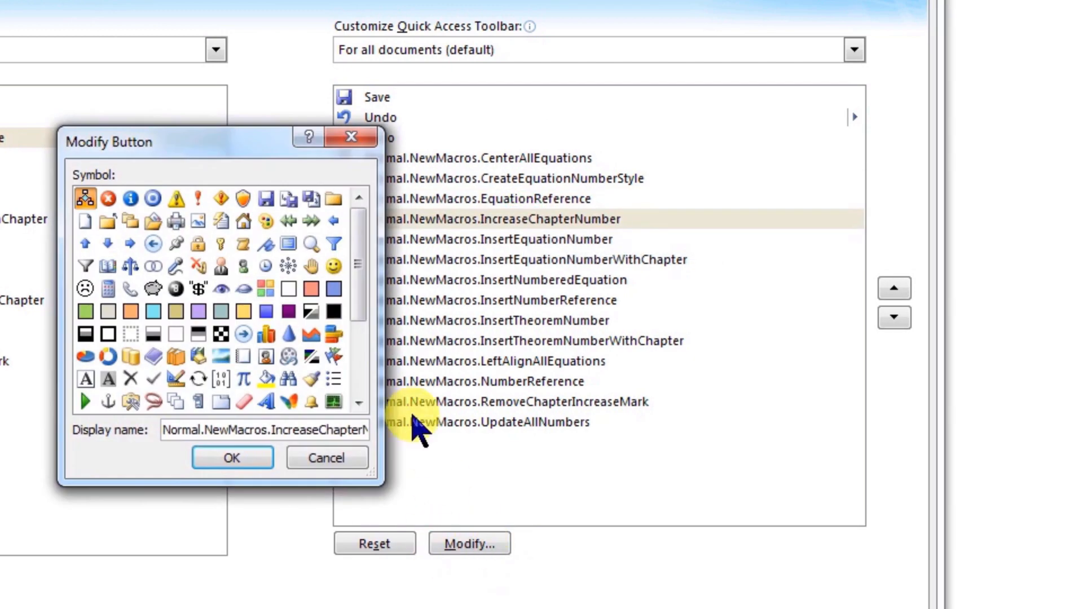
{"action": "left_click_drag", "start_coordinate": [381, 389], "coordinate": [546, 390]}
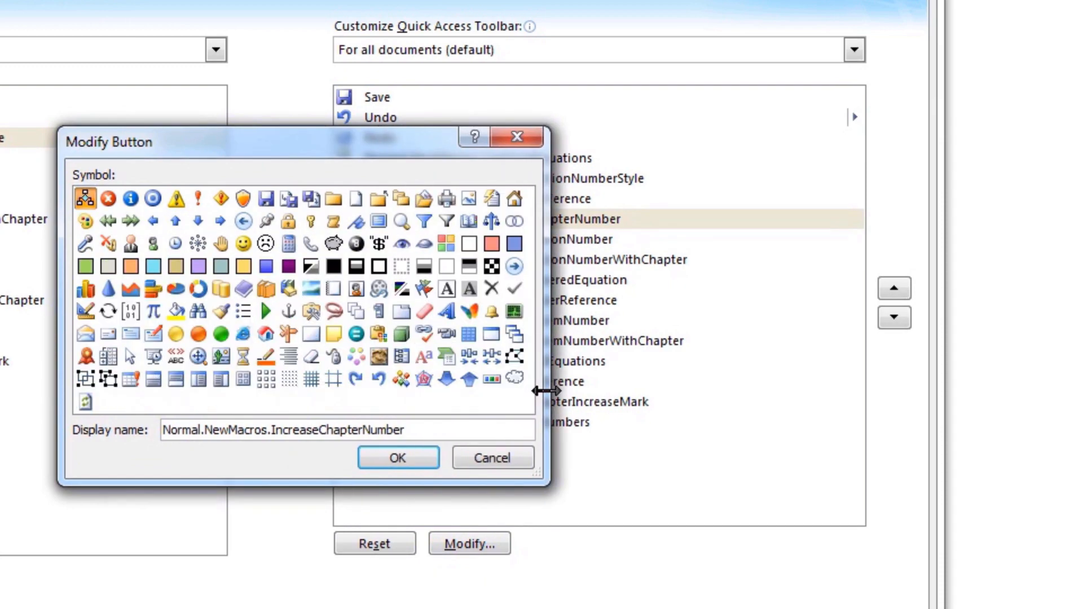
{"action": "left_click", "coordinate": [514, 289]}
{"action": "left_click", "coordinate": [400, 460]}
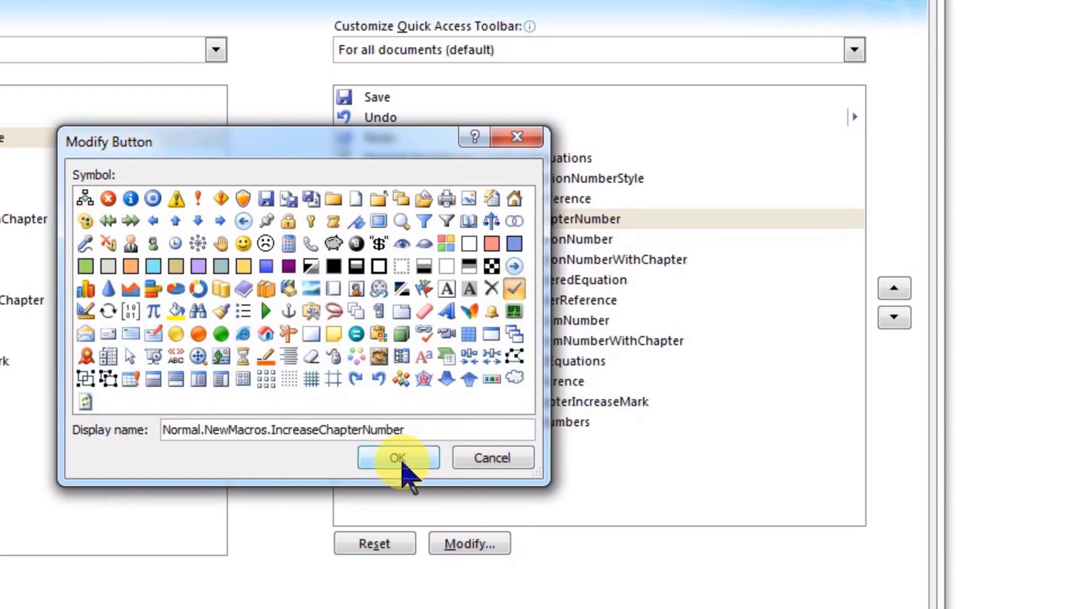
Assign the blue down arrow symbol to the InsertEquationNumber toolbar button, widening the symbol dialog to show all symbols
{"action": "left_click", "coordinate": [564, 239]}
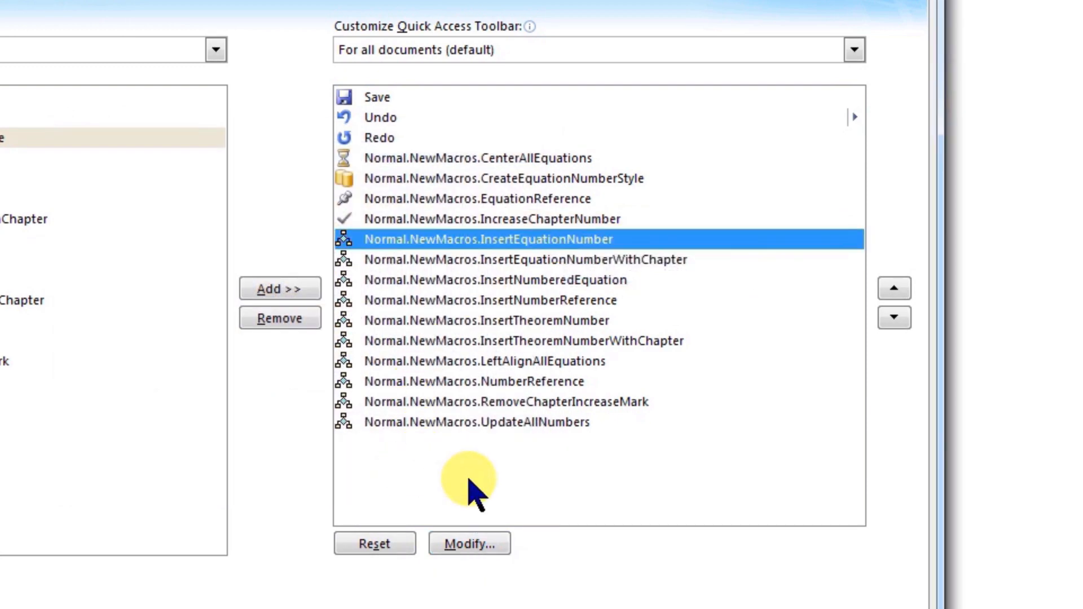
{"action": "left_click", "coordinate": [457, 543]}
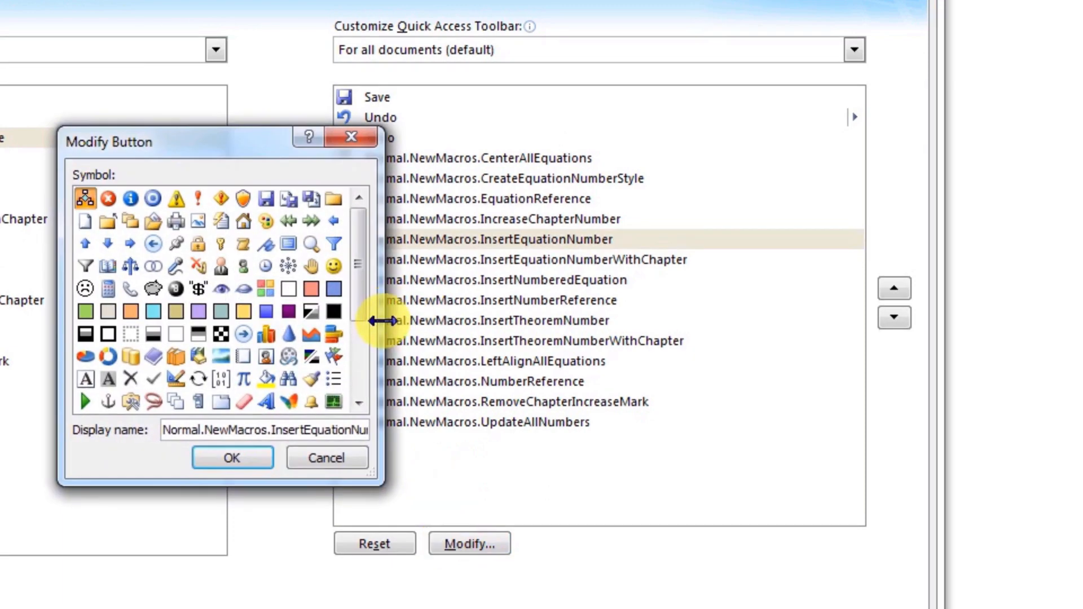
{"action": "left_click_drag", "start_coordinate": [382, 320], "coordinate": [540, 326]}
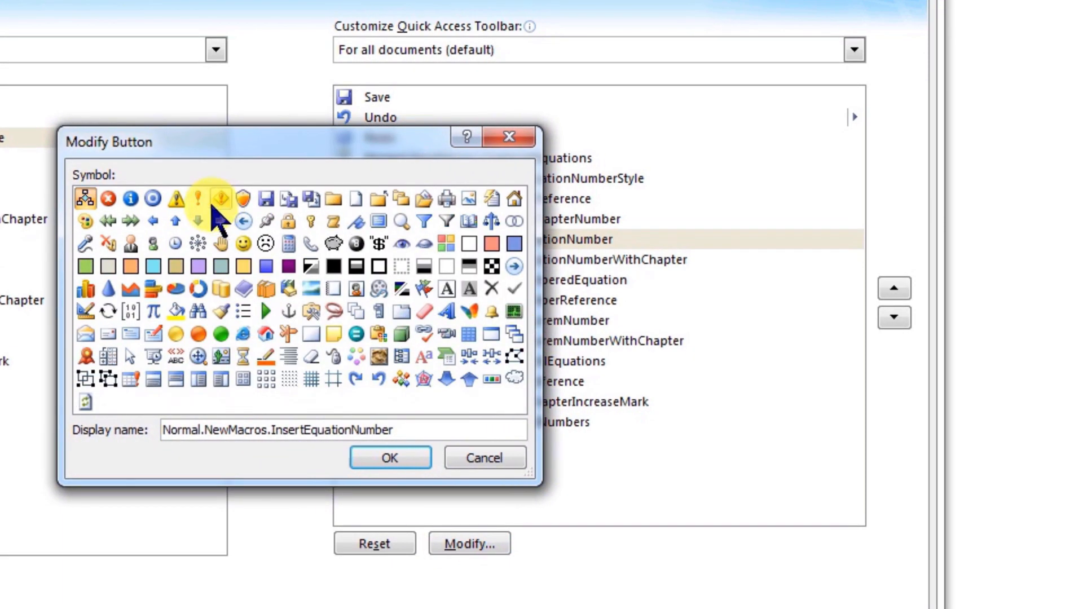
{"action": "left_click", "coordinate": [197, 221]}
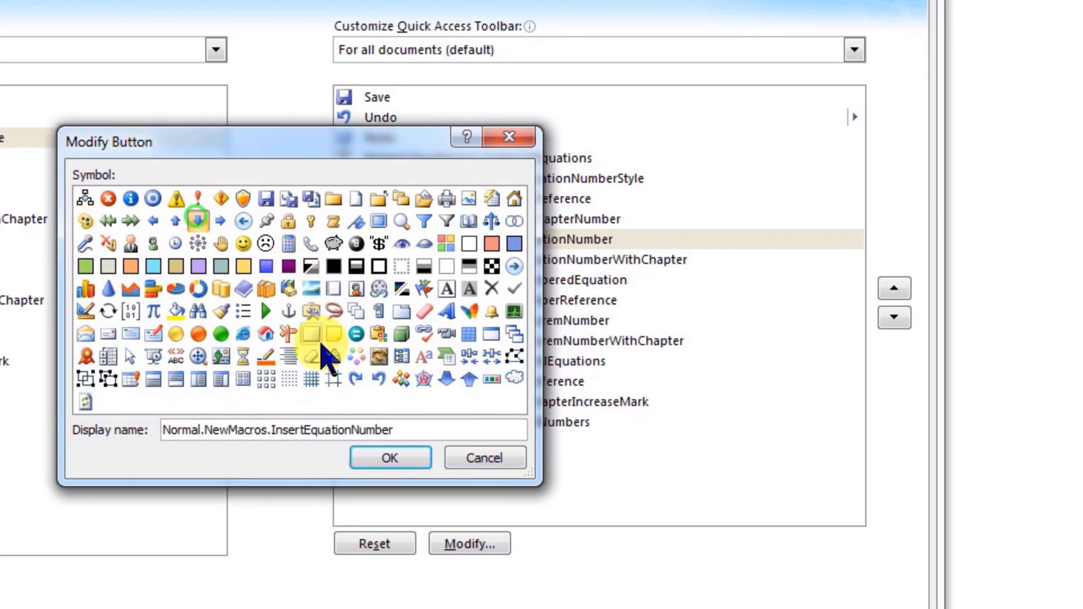
{"action": "left_click", "coordinate": [360, 454]}
Skip InsertEquationNumberWithChapter and assign the pi symbol to the InsertNumberedEquation toolbar button
{"action": "left_click", "coordinate": [600, 259]}
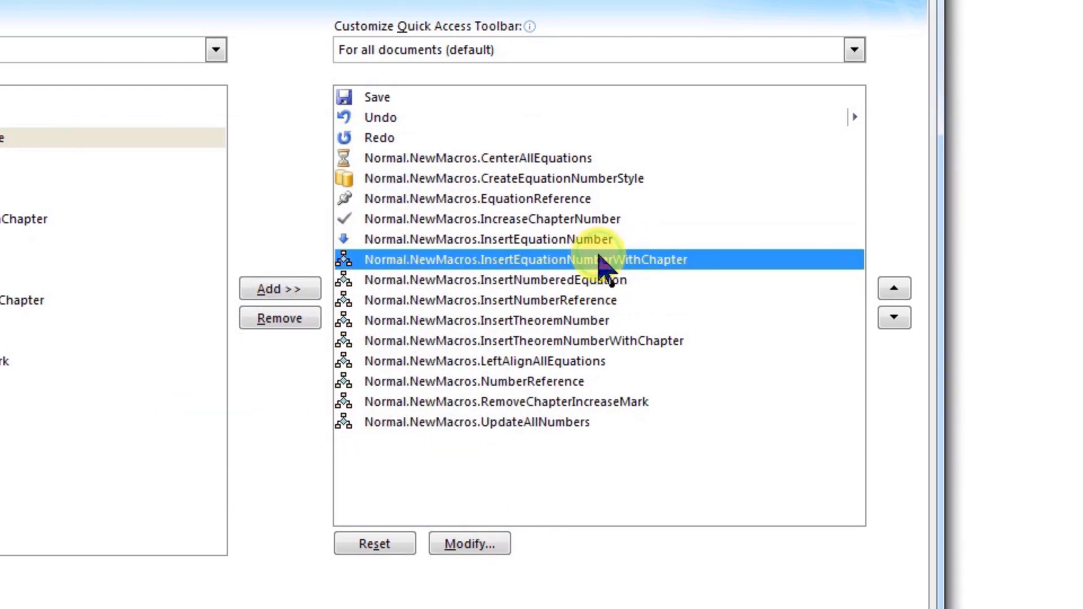
{"action": "left_click", "coordinate": [575, 281]}
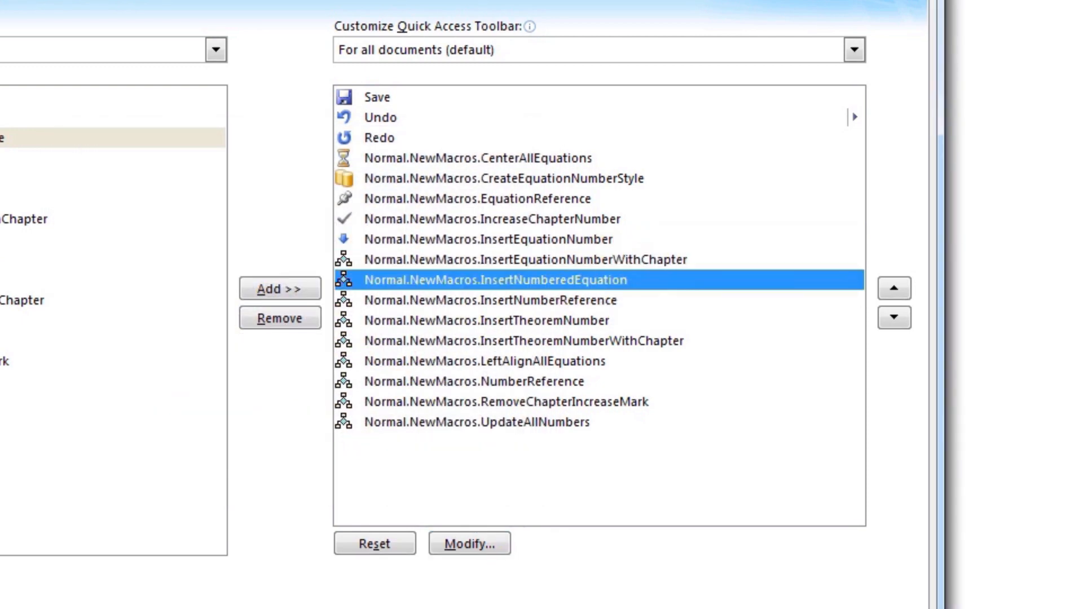
{"action": "left_click", "coordinate": [462, 545]}
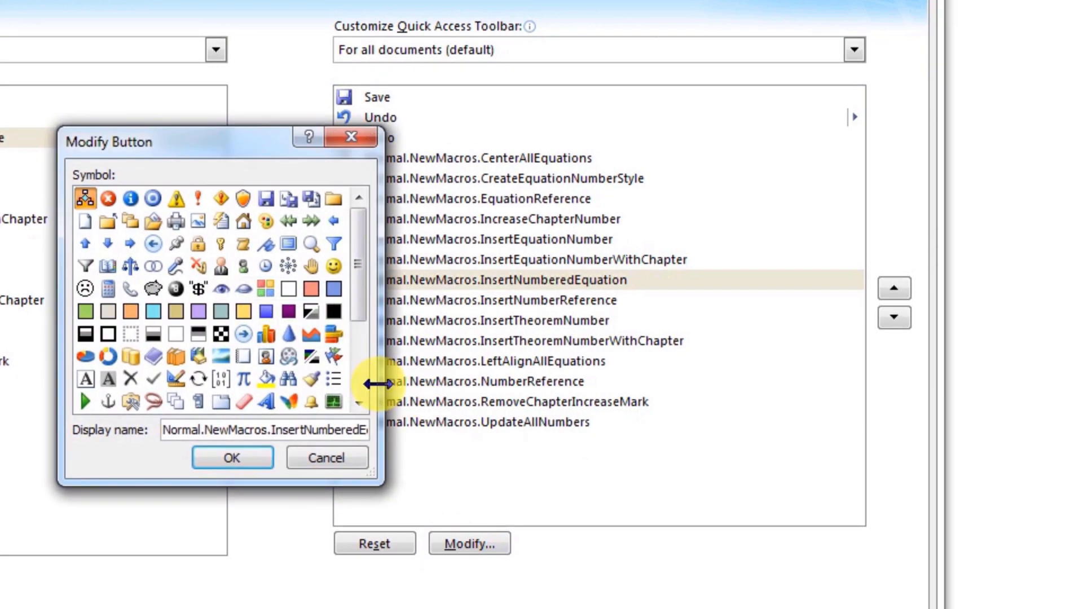
{"action": "left_click_drag", "start_coordinate": [377, 383], "coordinate": [611, 387]}
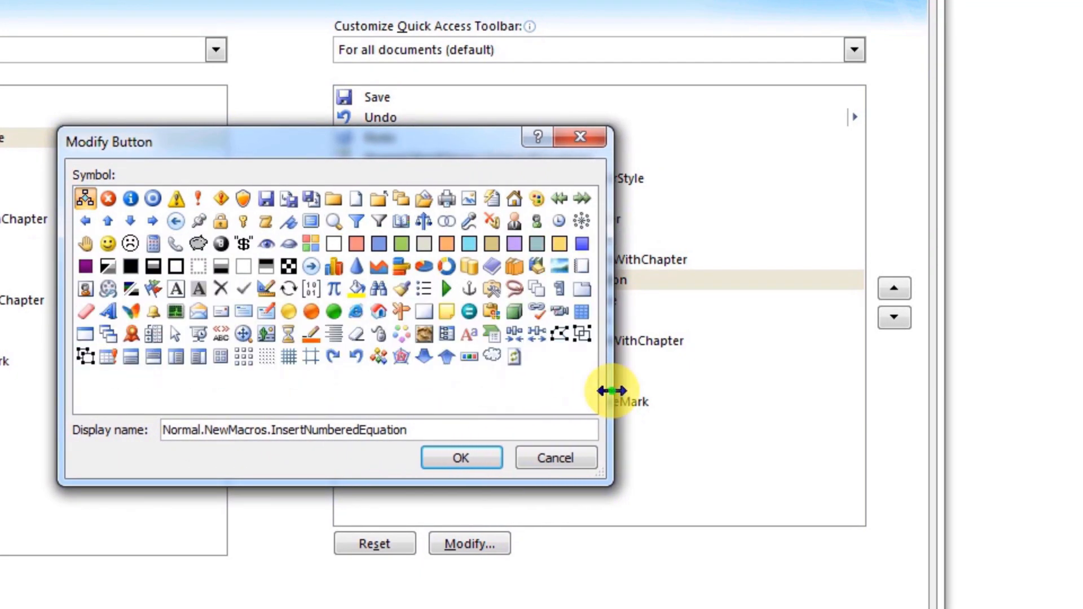
{"action": "left_click", "coordinate": [334, 289]}
{"action": "left_click", "coordinate": [444, 459]}
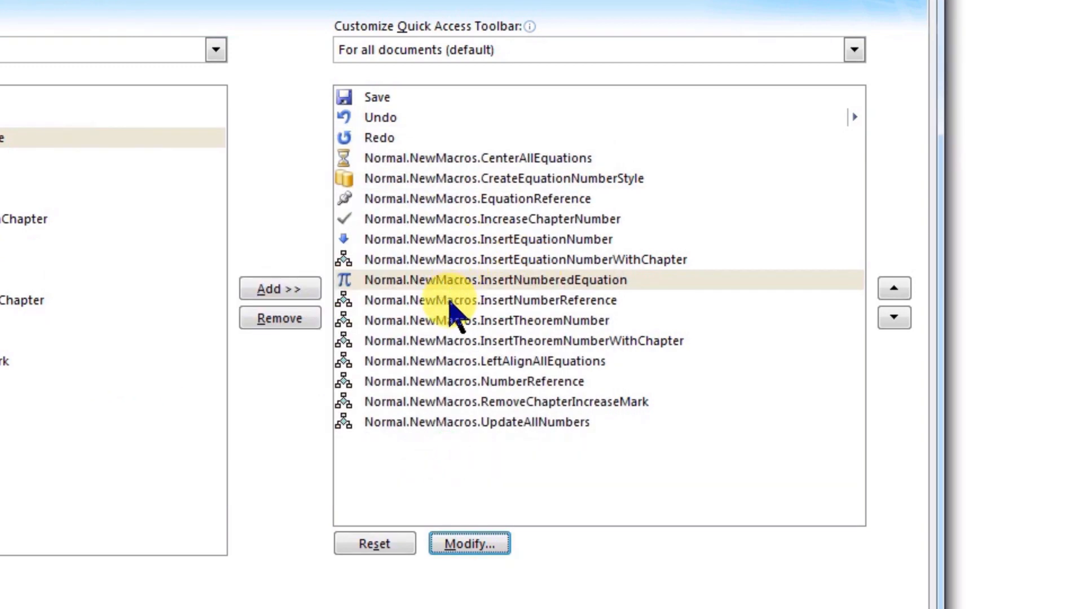
{"action": "left_click", "coordinate": [459, 546]}
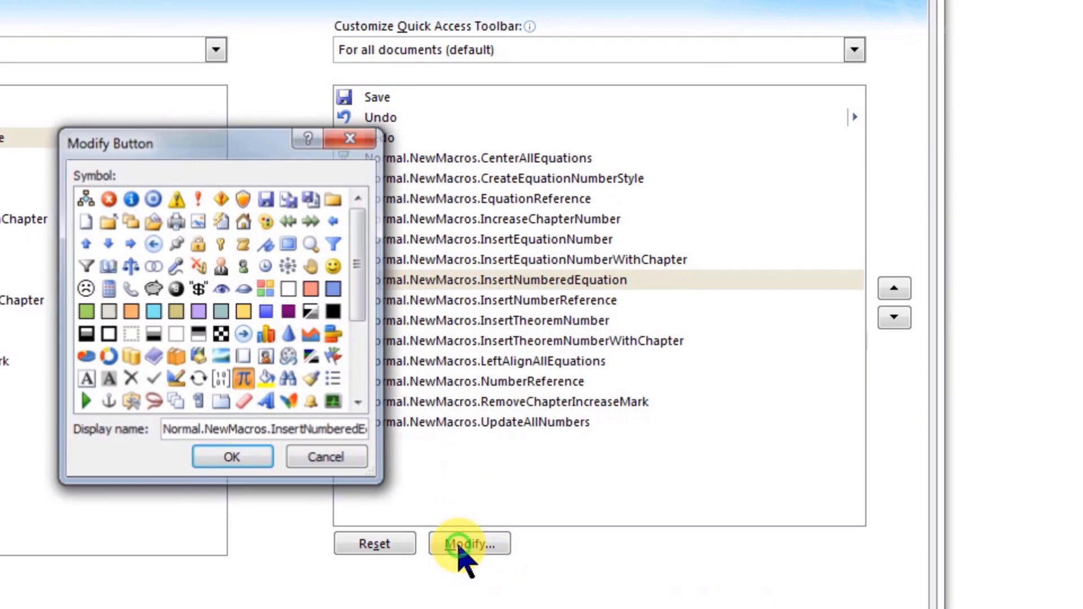
{"action": "left_click", "coordinate": [355, 460]}
Assign the red exclamation mark symbol to the InsertNumberReference toolbar button
{"action": "left_click", "coordinate": [473, 300]}
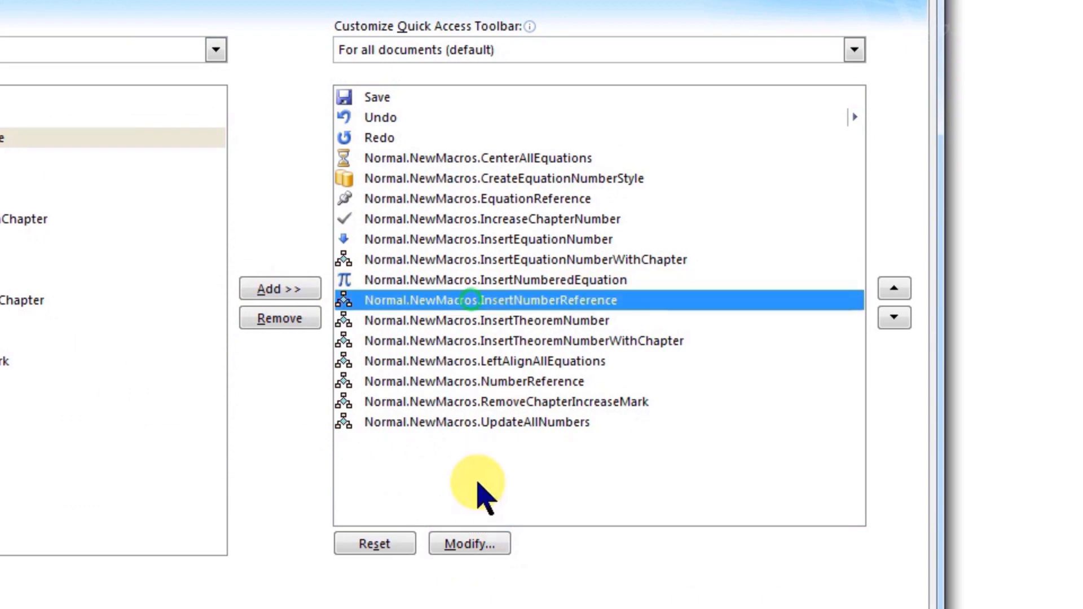
{"action": "left_click", "coordinate": [472, 545]}
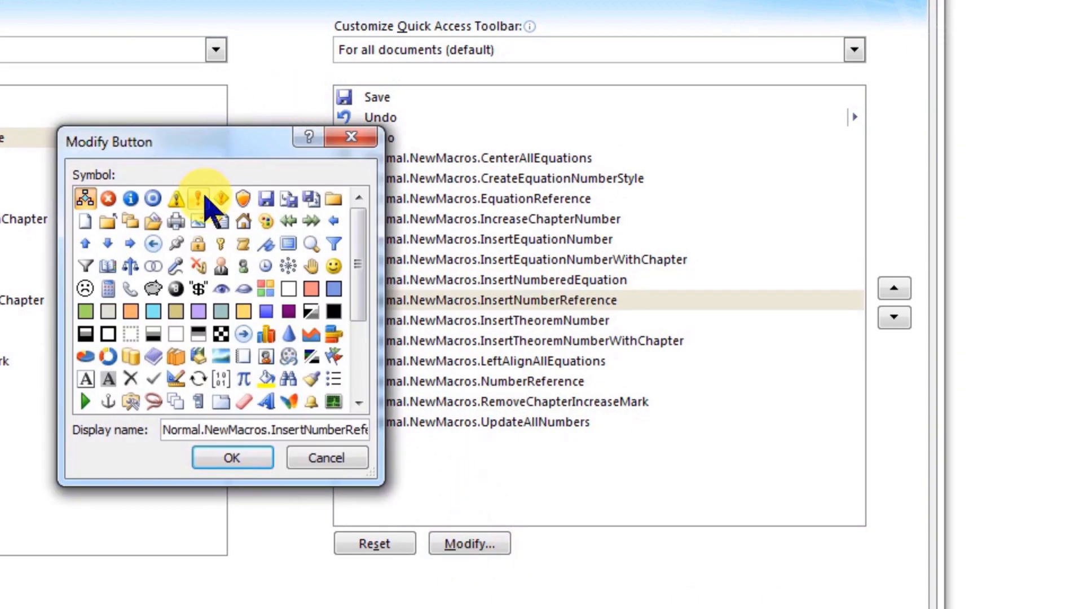
{"action": "left_click", "coordinate": [203, 197]}
{"action": "left_click", "coordinate": [225, 458]}
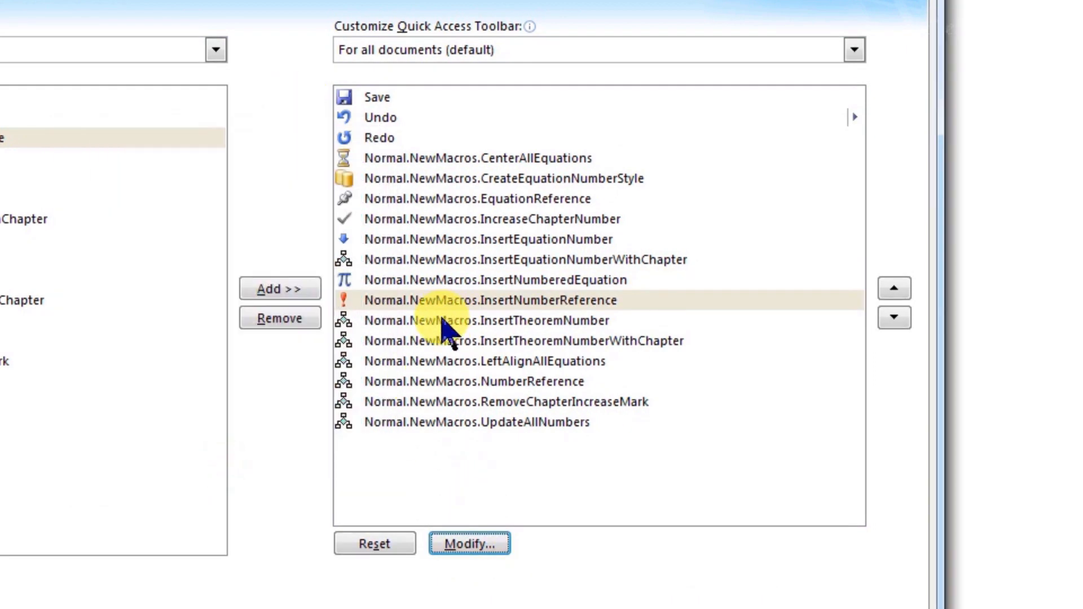
Assign the red eraser symbol to the InsertTheoremNumber toolbar button, widening the symbol dialog to show all symbols
{"action": "left_click", "coordinate": [445, 320]}
{"action": "left_click", "coordinate": [474, 546]}
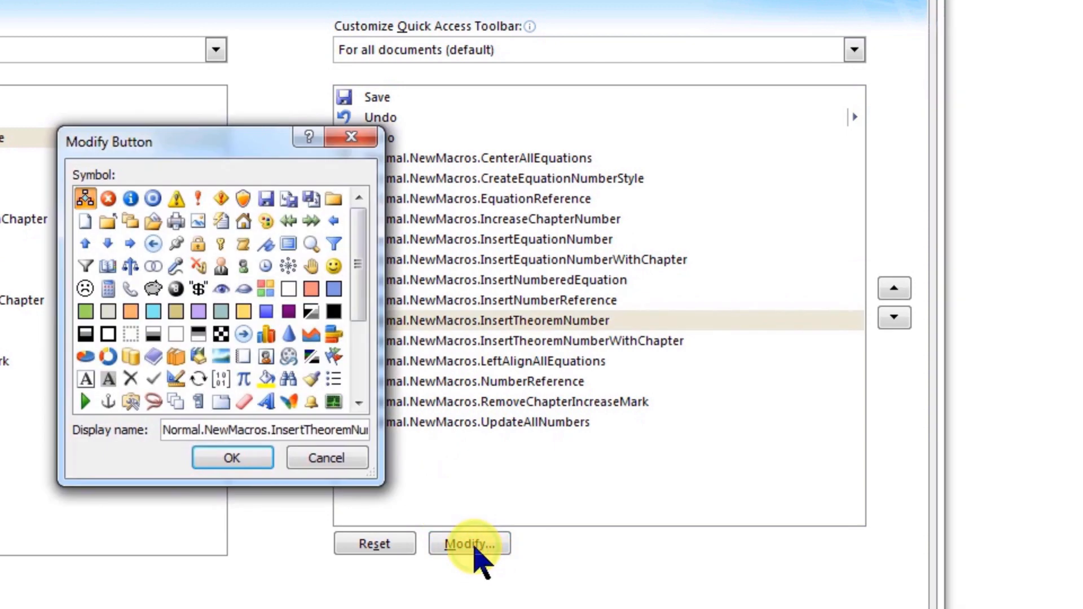
{"action": "left_click_drag", "start_coordinate": [384, 344], "coordinate": [547, 348]}
{"action": "left_click", "coordinate": [424, 311]}
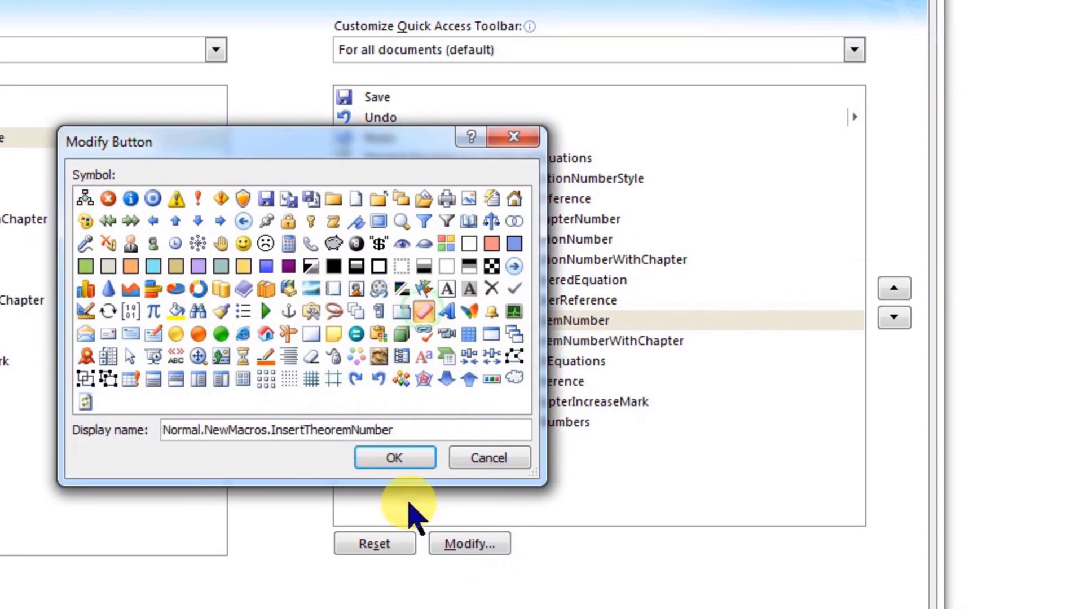
{"action": "left_click", "coordinate": [391, 456]}
Assign the anchor symbol to the InsertTheoremNumberWithChapter toolbar button, widening the symbol dialog to show all symbols
{"action": "left_click", "coordinate": [582, 342]}
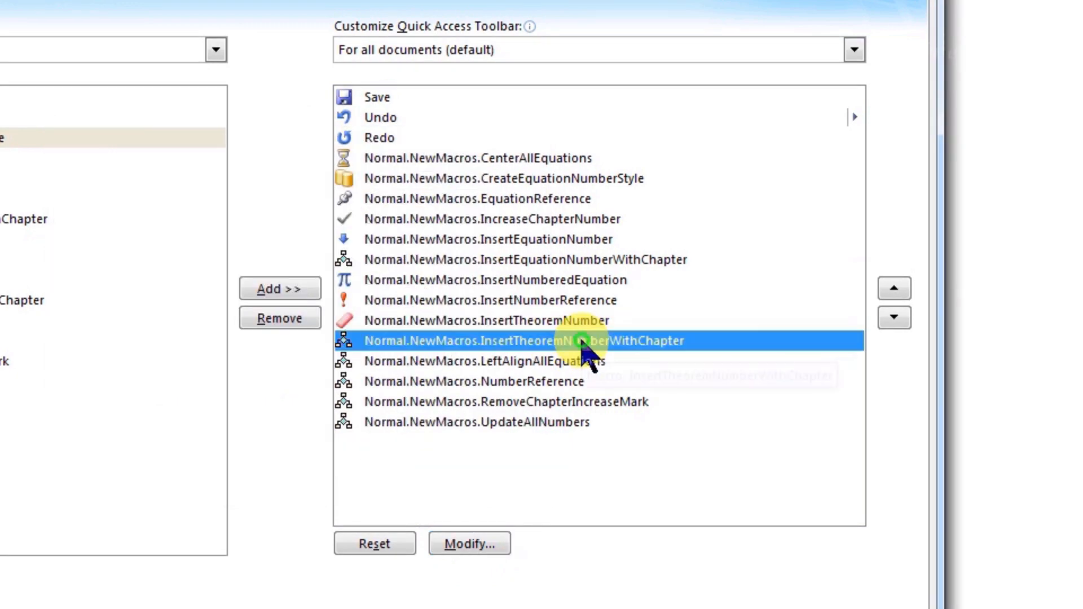
{"action": "left_click", "coordinate": [451, 544]}
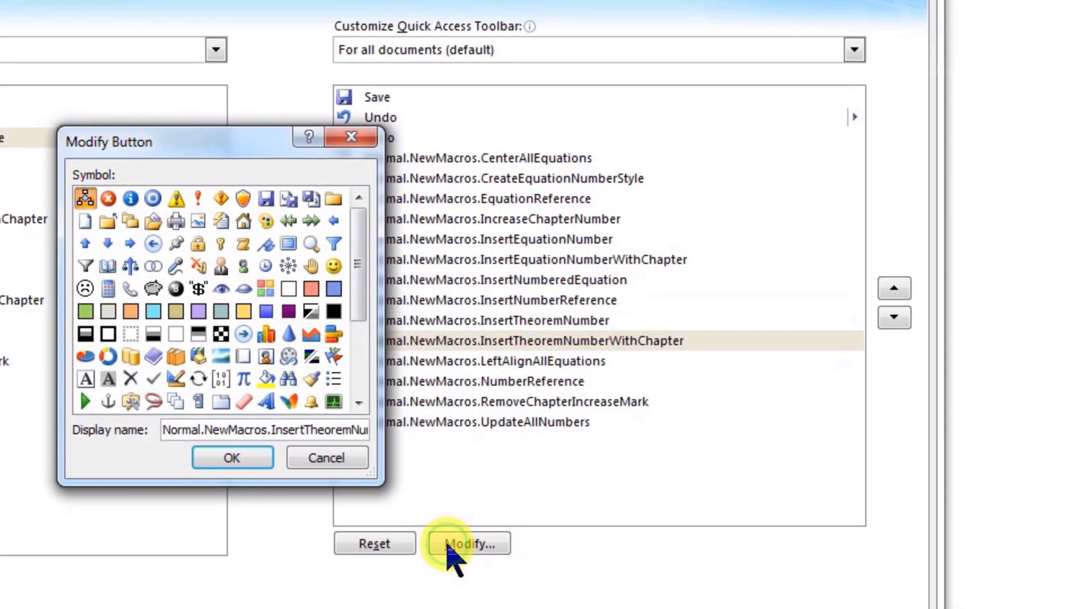
{"action": "left_click_drag", "start_coordinate": [382, 382], "coordinate": [572, 417]}
{"action": "left_click", "coordinate": [176, 311]}
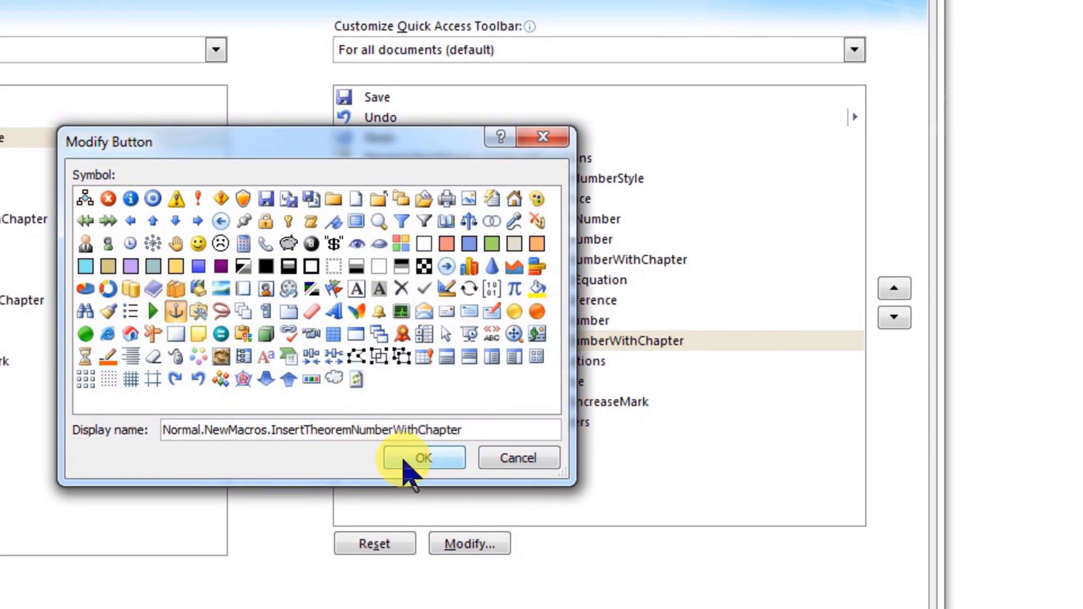
{"action": "left_click", "coordinate": [404, 459]}
Assign the window symbol with a side column to the LeftAlignAllEquations toolbar button, widening the symbol dialog to show all symbols
{"action": "left_click", "coordinate": [587, 362]}
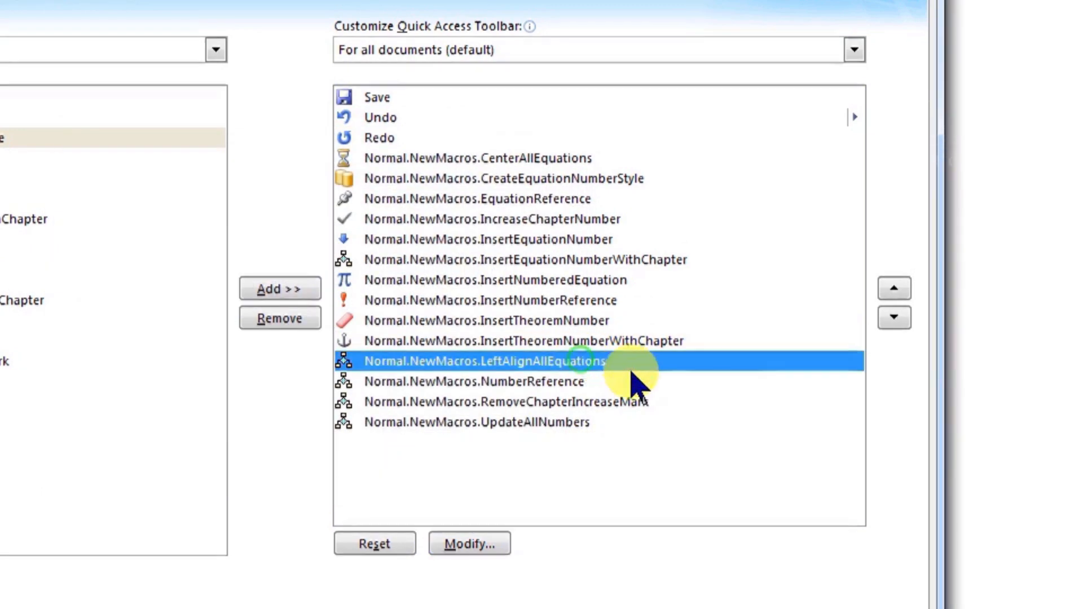
{"action": "left_click", "coordinate": [487, 543]}
{"action": "left_click_drag", "start_coordinate": [379, 342], "coordinate": [617, 361]}
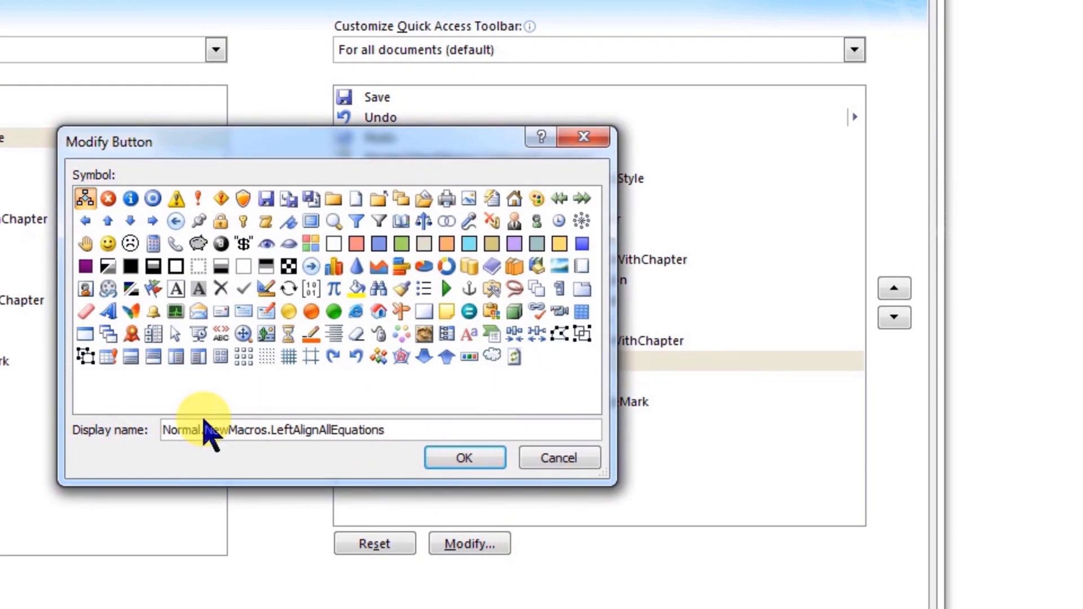
{"action": "left_click", "coordinate": [195, 359]}
{"action": "left_click", "coordinate": [464, 458]}
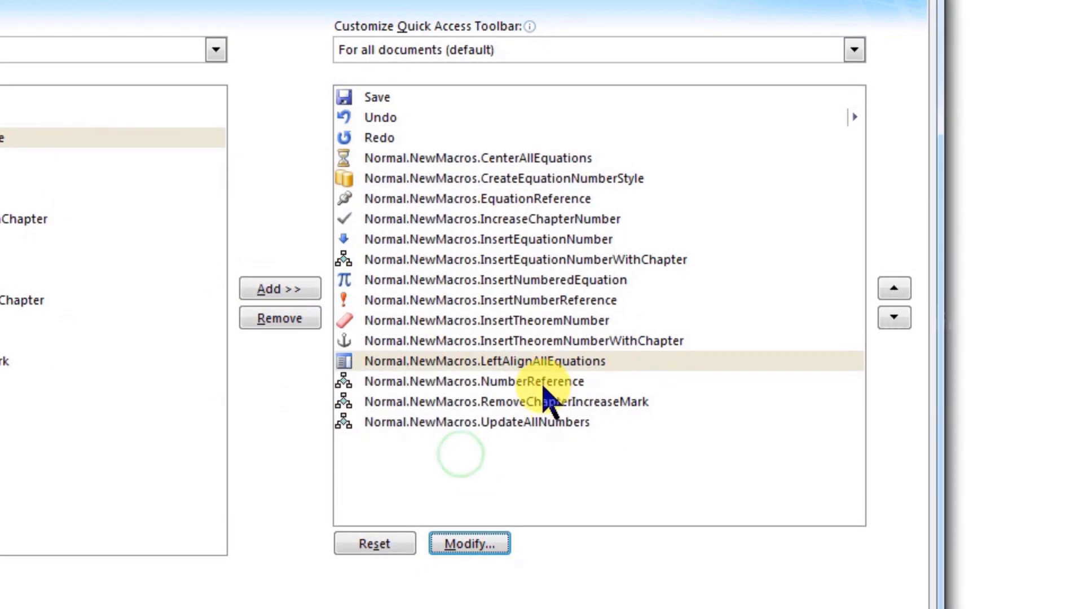
Assign the yellow smiley face symbol to the NumberReference toolbar button
{"action": "left_click", "coordinate": [541, 382]}
{"action": "left_click", "coordinate": [467, 545]}
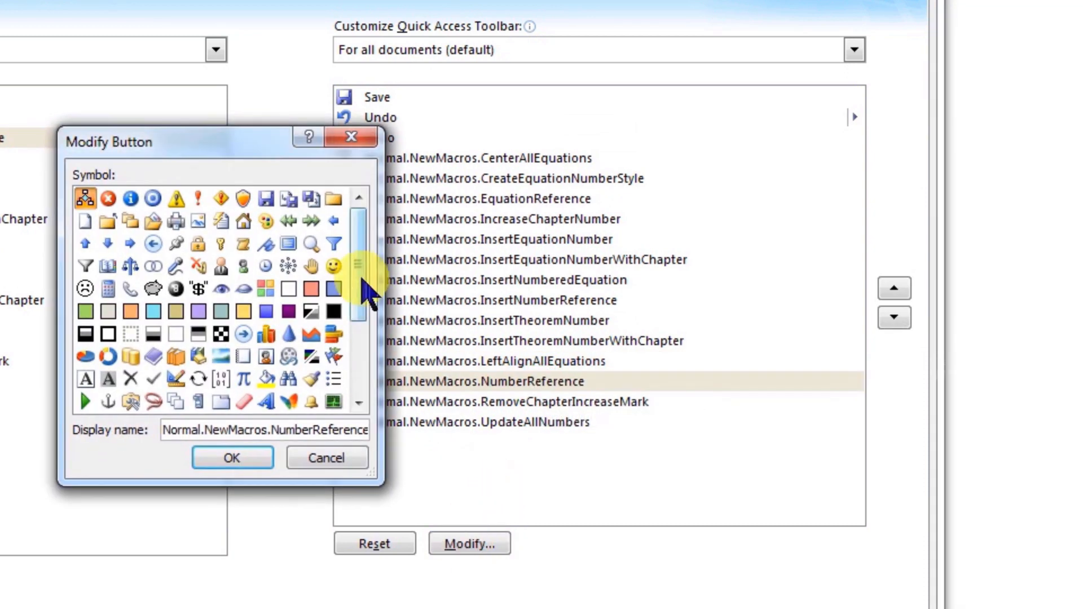
{"action": "left_click", "coordinate": [334, 266]}
{"action": "left_click", "coordinate": [232, 458]}
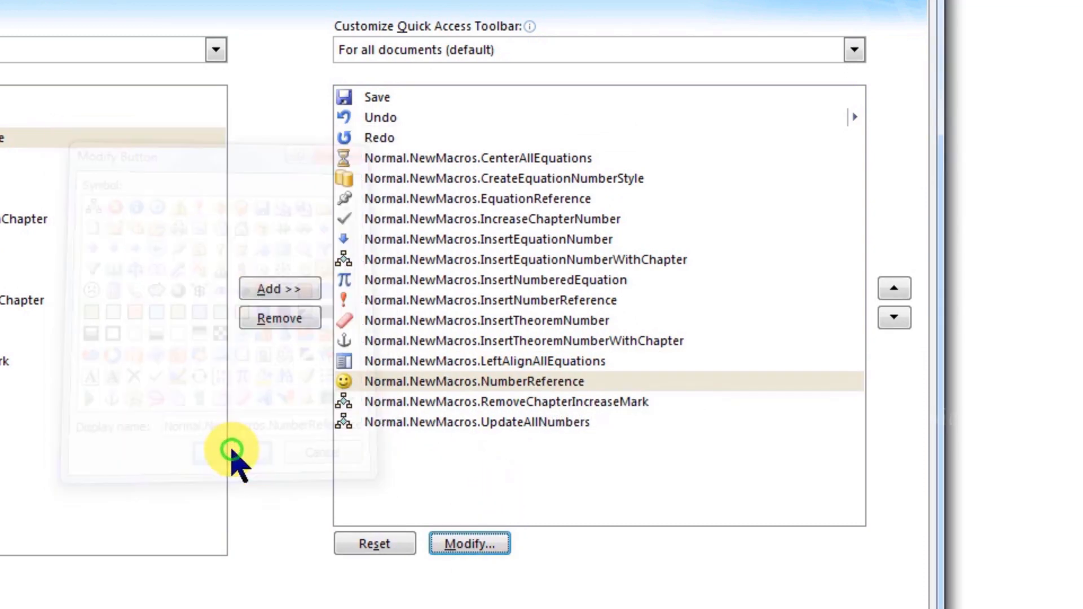
Assign the red circle with a white X symbol to the RemoveChapterIncreaseMark toolbar button
{"action": "left_click", "coordinate": [446, 402]}
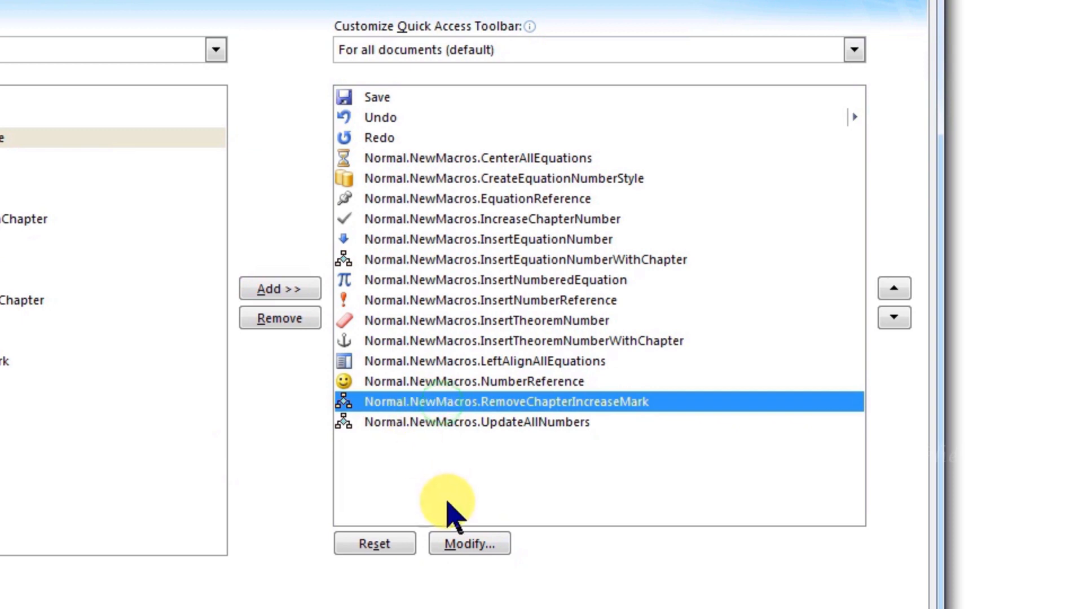
{"action": "left_click", "coordinate": [468, 545]}
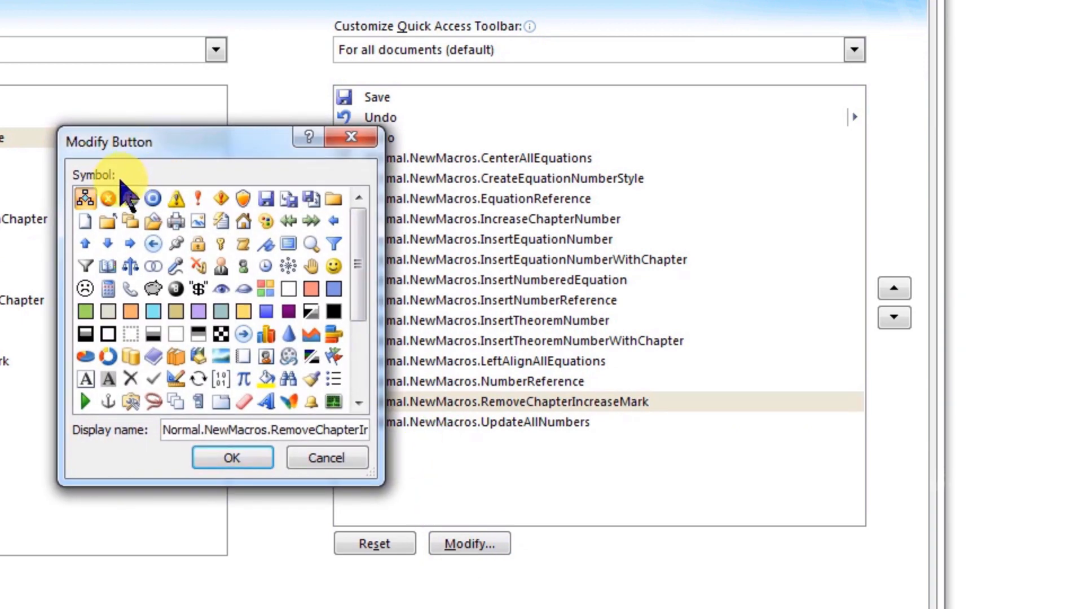
{"action": "left_click", "coordinate": [108, 199]}
{"action": "left_click", "coordinate": [232, 457]}
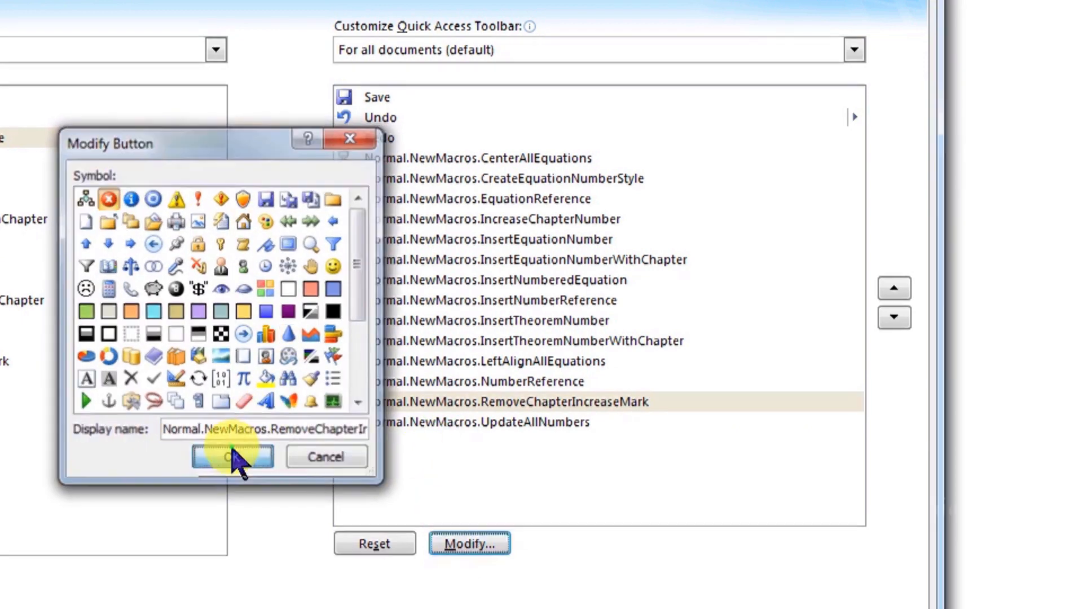
Assign the hand symbol to the UpdateAllNumbers toolbar button and save the toolbar customization
{"action": "left_click", "coordinate": [458, 423]}
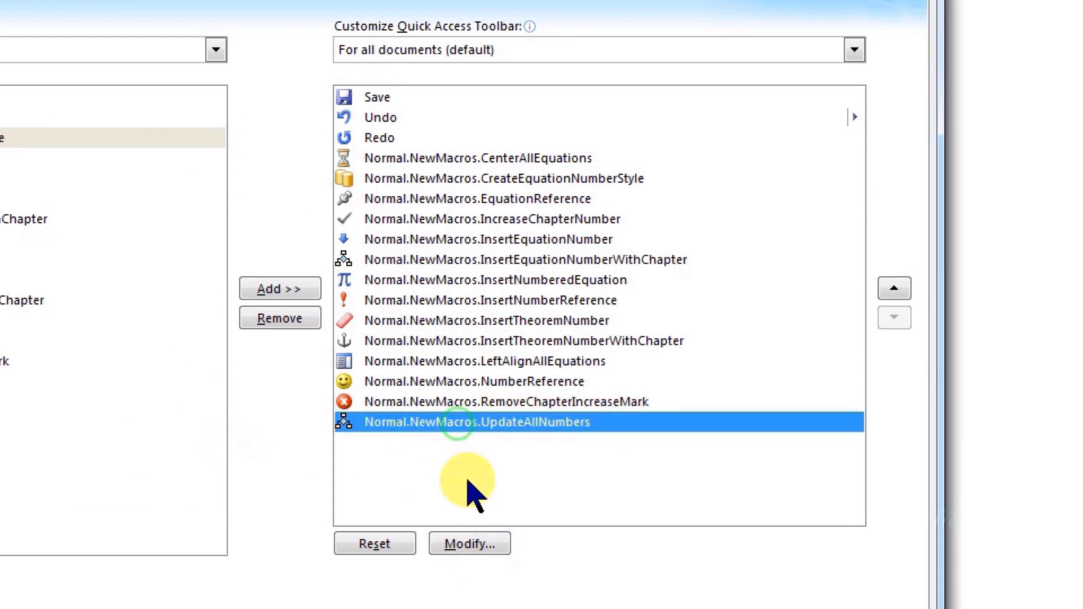
{"action": "left_click", "coordinate": [464, 544]}
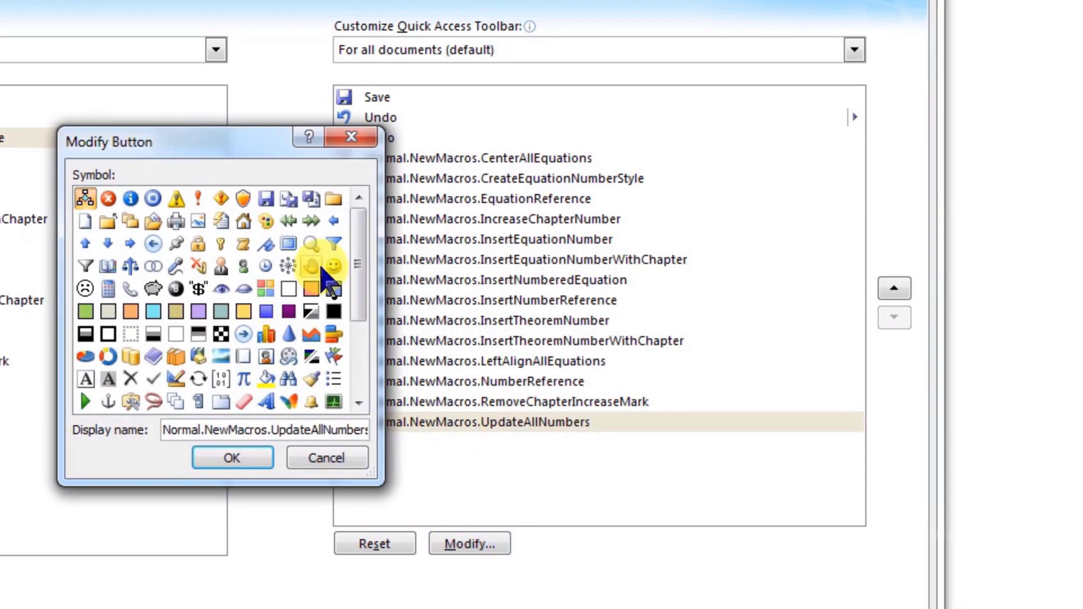
{"action": "left_click", "coordinate": [310, 266]}
{"action": "left_click", "coordinate": [232, 458]}
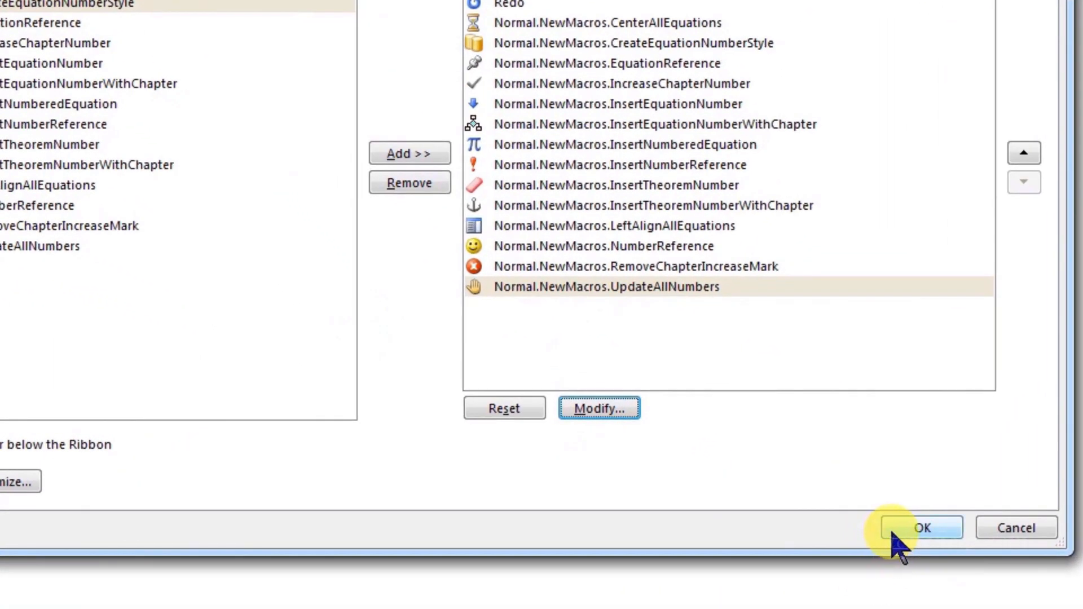
{"action": "left_click", "coordinate": [893, 535]}
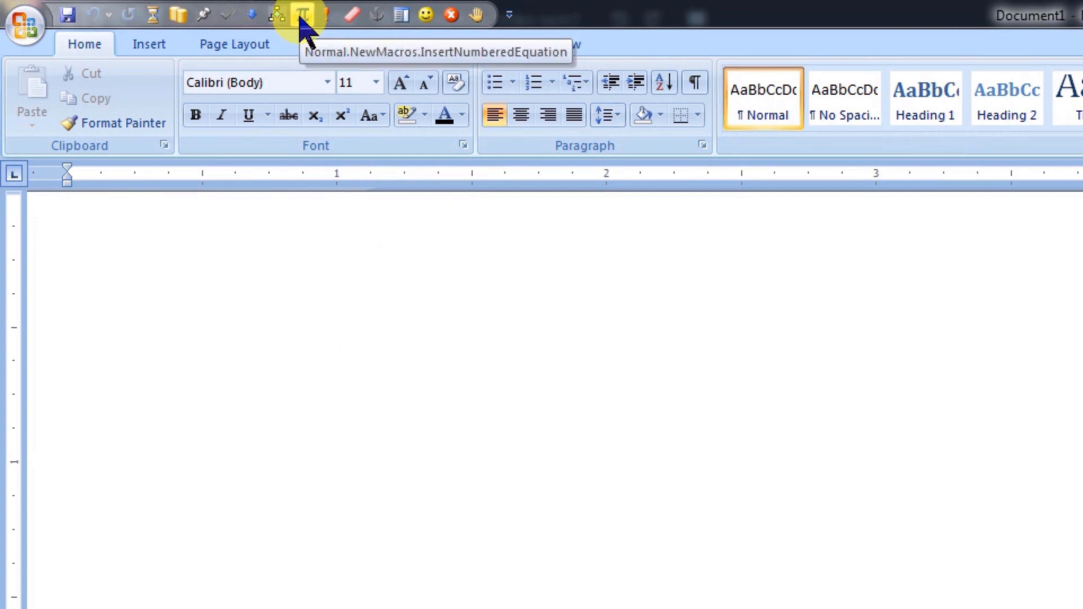
{"action": "right_click", "coordinate": [452, 13]}
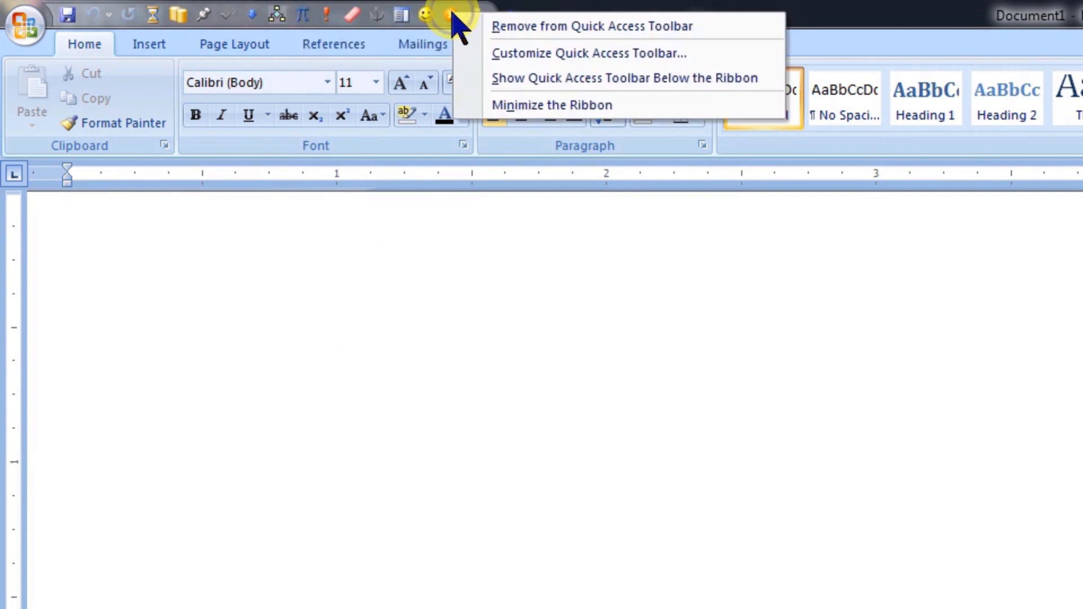
{"action": "left_click", "coordinate": [516, 57]}
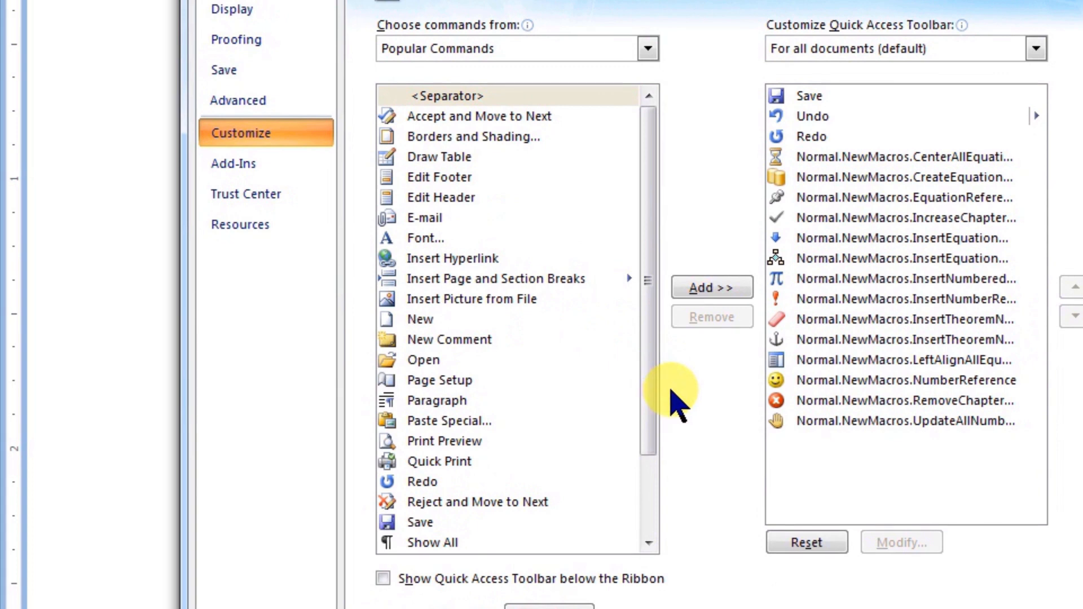
{"action": "left_click", "coordinate": [836, 402]}
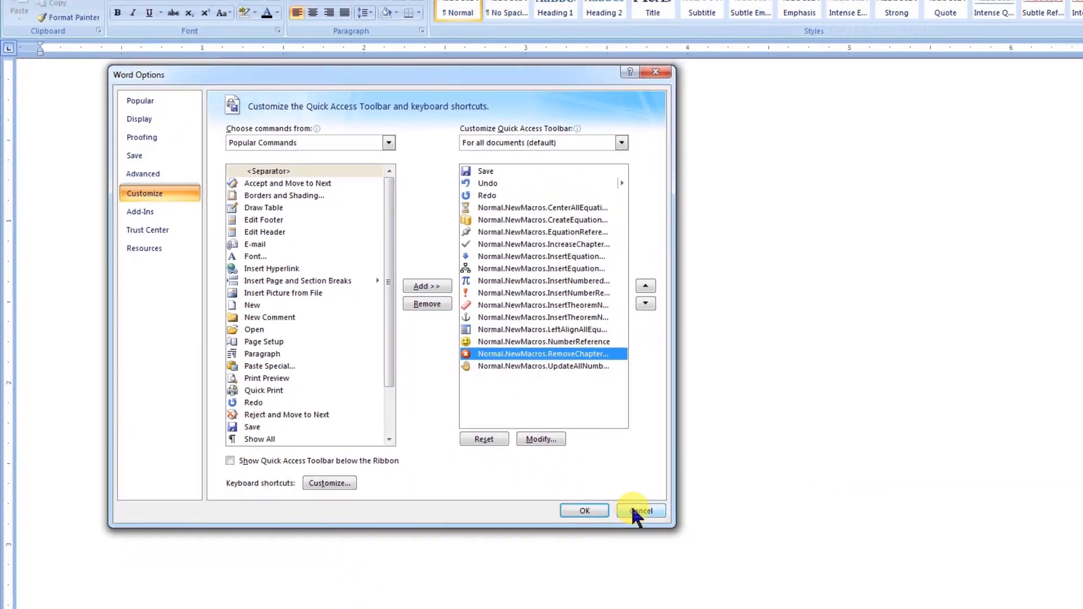
{"action": "left_click", "coordinate": [632, 510]}
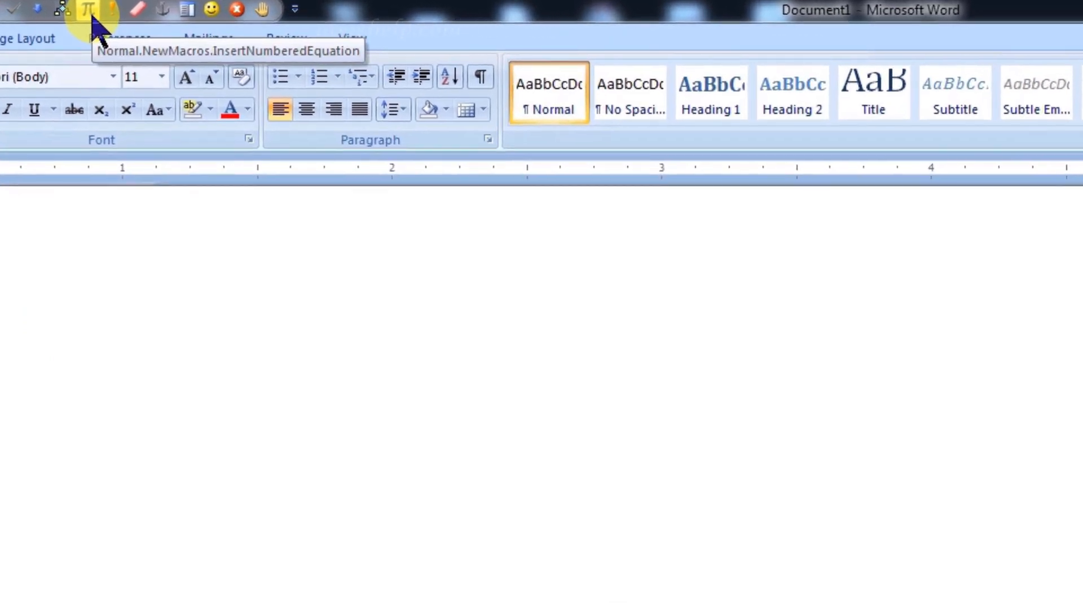
Insert a numbered equation with the InsertNumberedEquation macro and enter 49a + 7b + c = 120
{"action": "left_click", "coordinate": [92, 17]}
{"action": "type", "text": "4"}
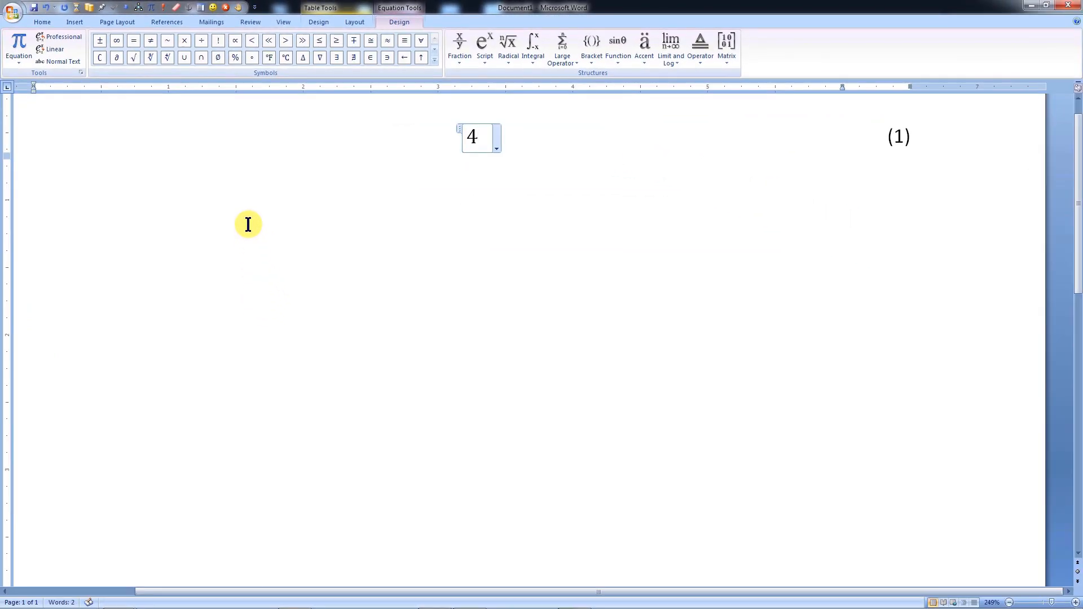
{"action": "type", "text": "9a + 7b + c = 120"}
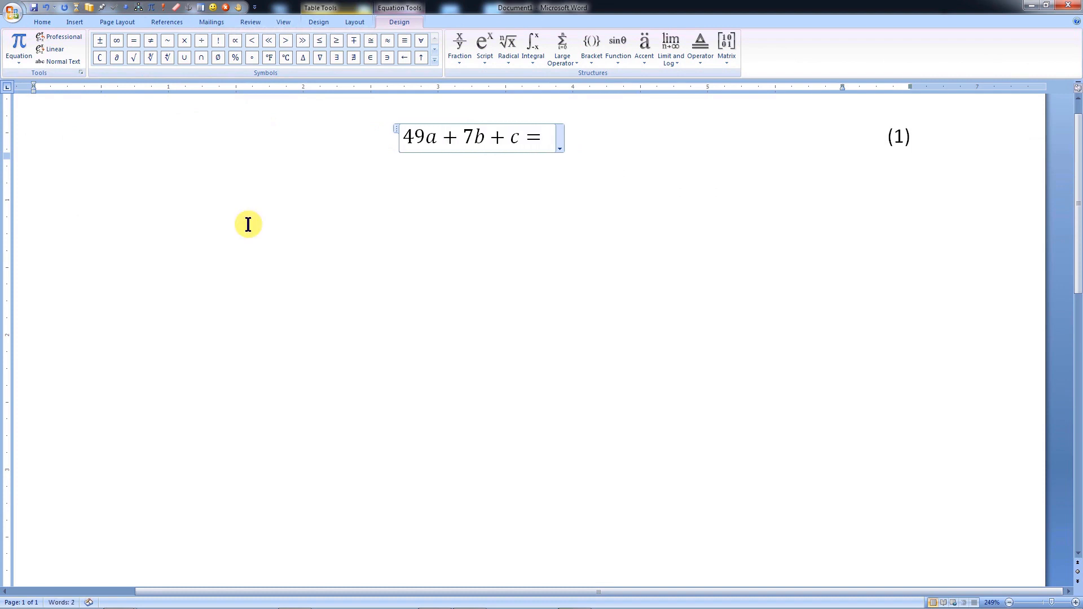
{"action": "left_click", "coordinate": [226, 243]}
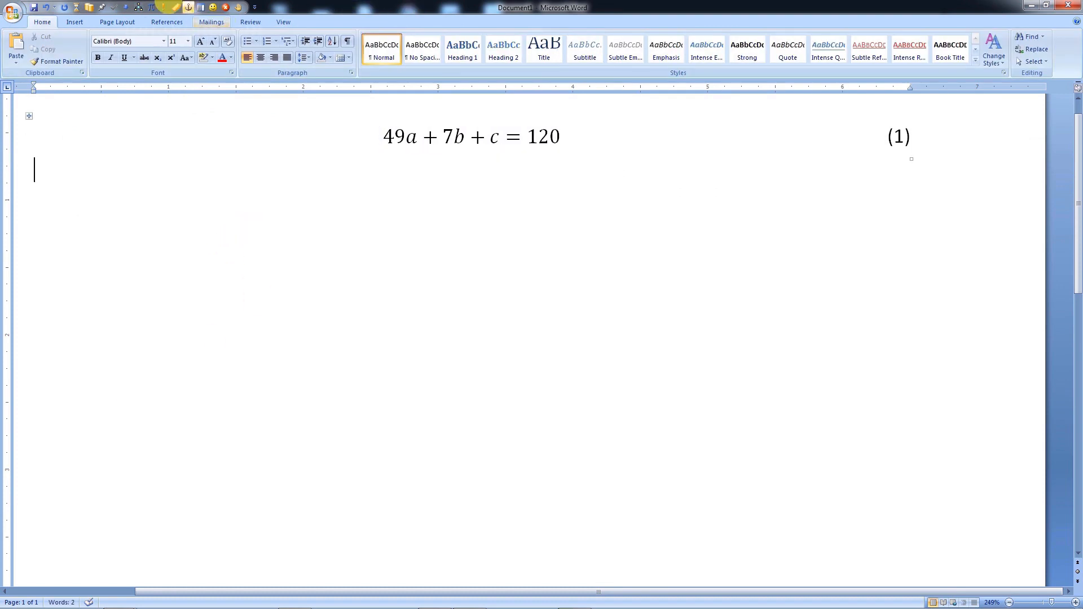
Insert a second numbered equation below the first and enter 16a + 4b + c = 55
{"action": "left_click", "coordinate": [151, 7]}
{"action": "type", "text": "a"}
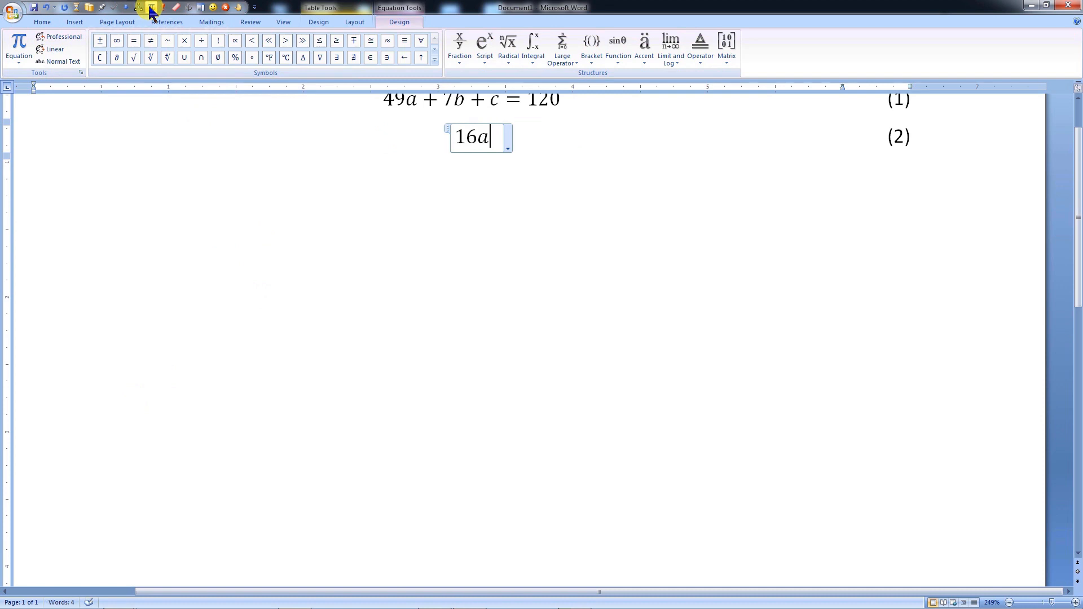
{"action": "type", "text": " + 4b + c = 55"}
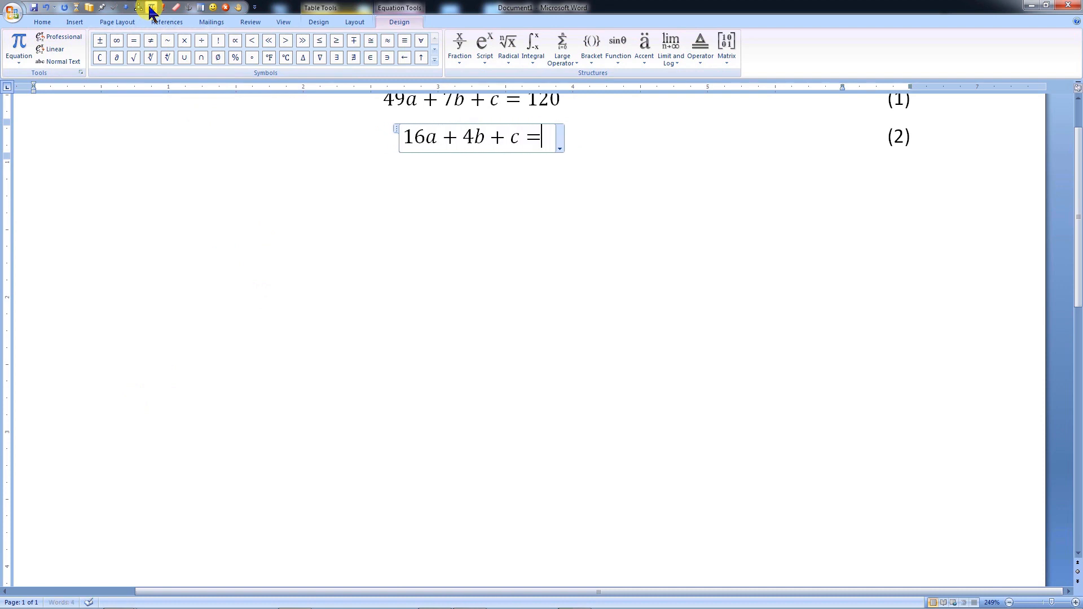
{"action": "left_click", "coordinate": [404, 193]}
Insert a third numbered equation and enter a + b + c = 10
{"action": "left_click", "coordinate": [152, 8]}
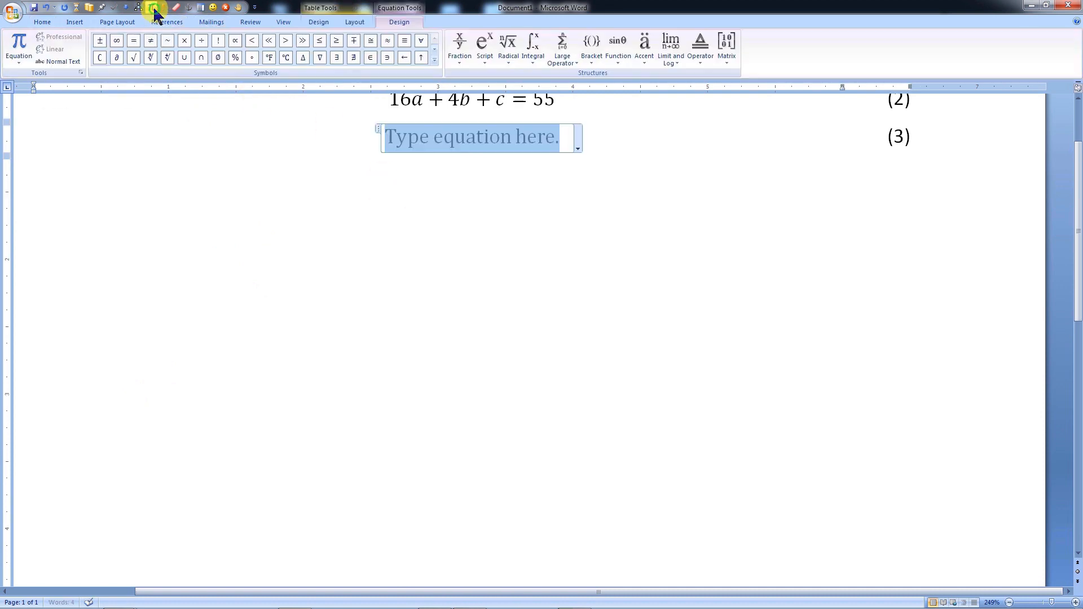
{"action": "type", "text": "a+b+c=10"}
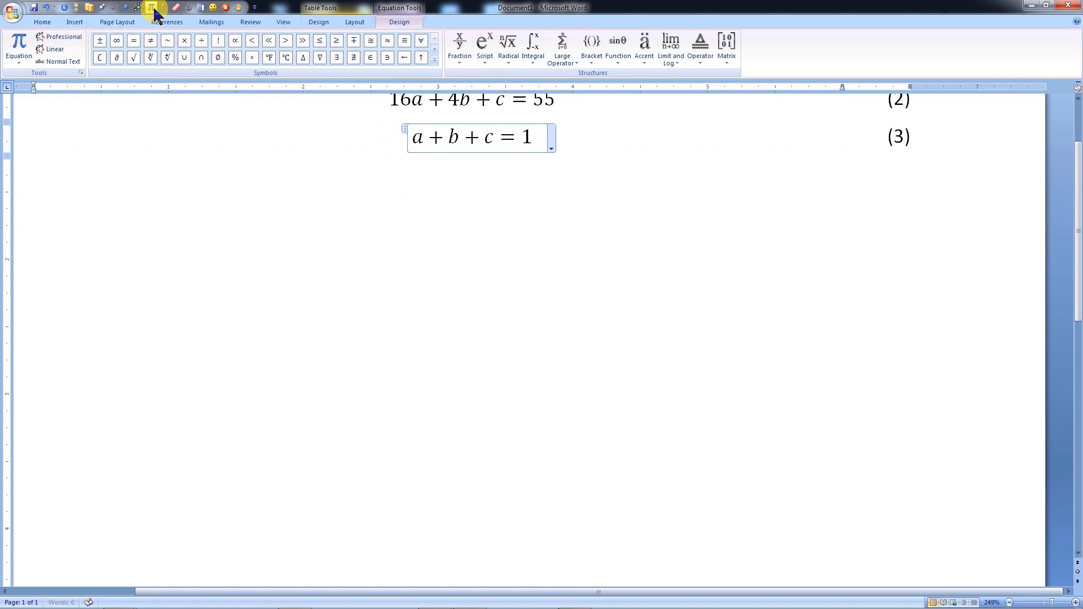
{"action": "left_click", "coordinate": [216, 194]}
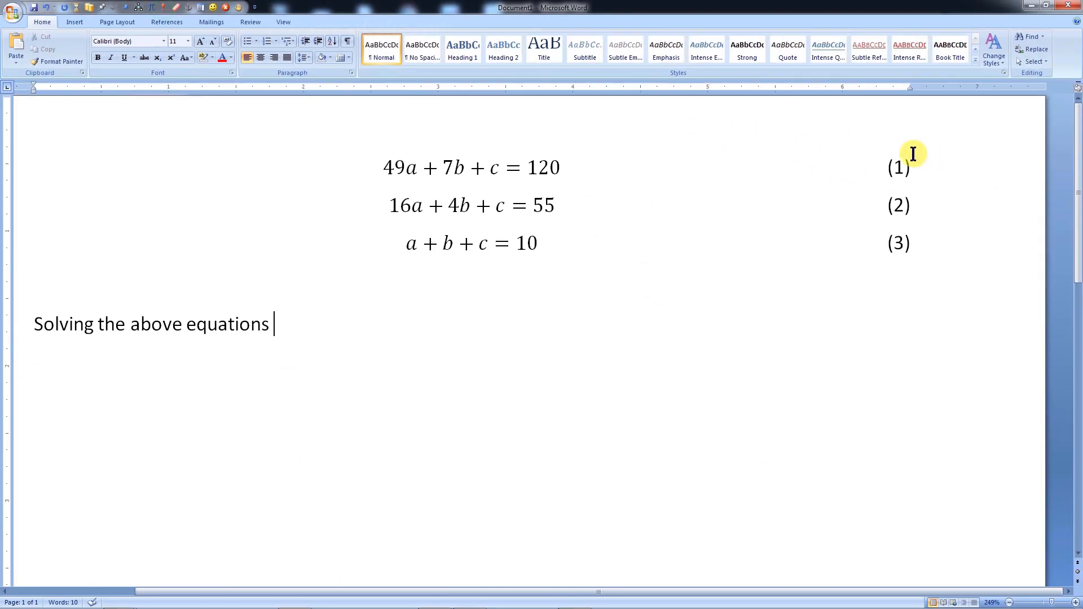
Complete the sentence as "Solving the above equations (1), (2) and (3), we have", inserting linked references to the three equation numbers
{"action": "double_click", "coordinate": [887, 166]}
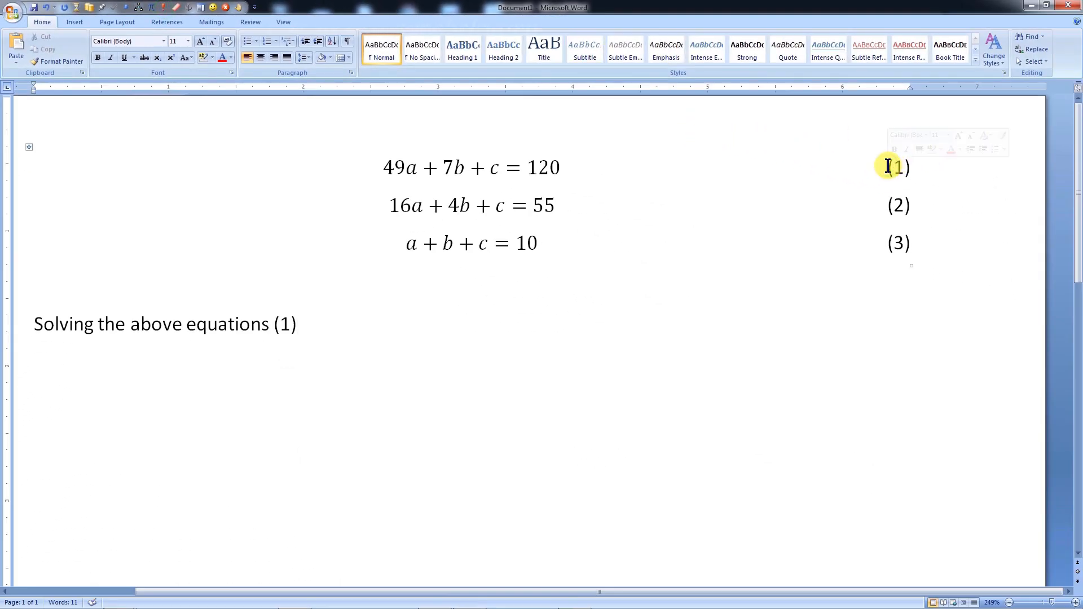
{"action": "type", "text": ","}
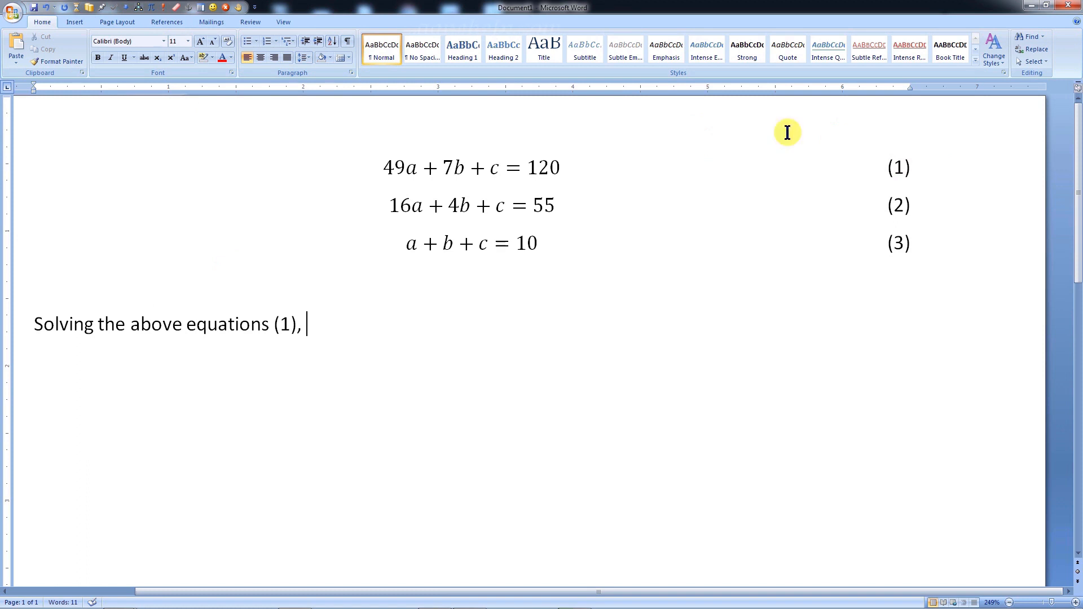
{"action": "double_click", "coordinate": [883, 205]}
{"action": "type", "text": "and"}
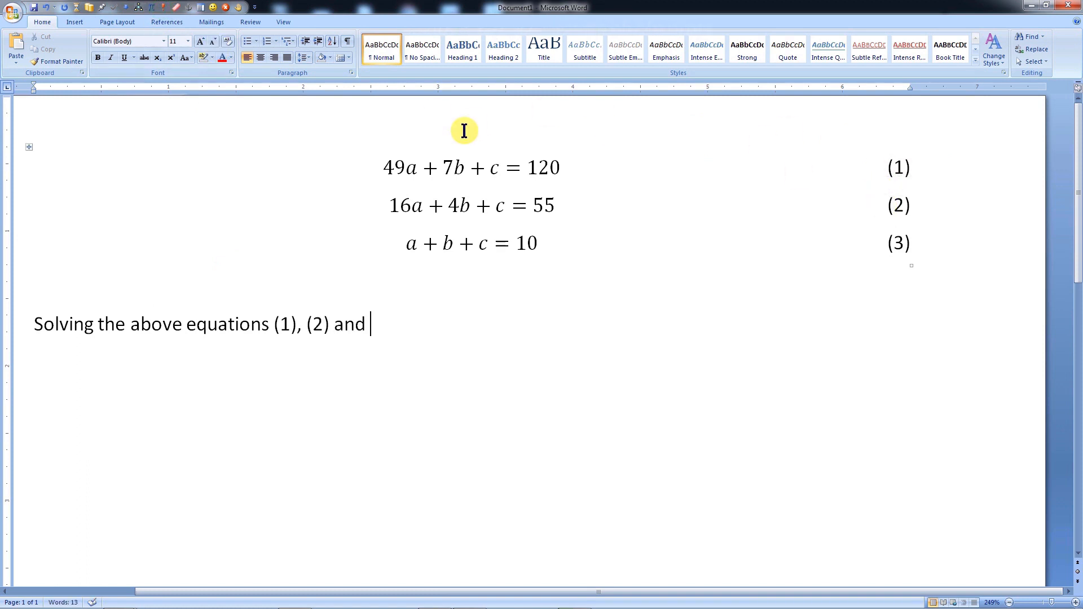
{"action": "double_click", "coordinate": [885, 239]}
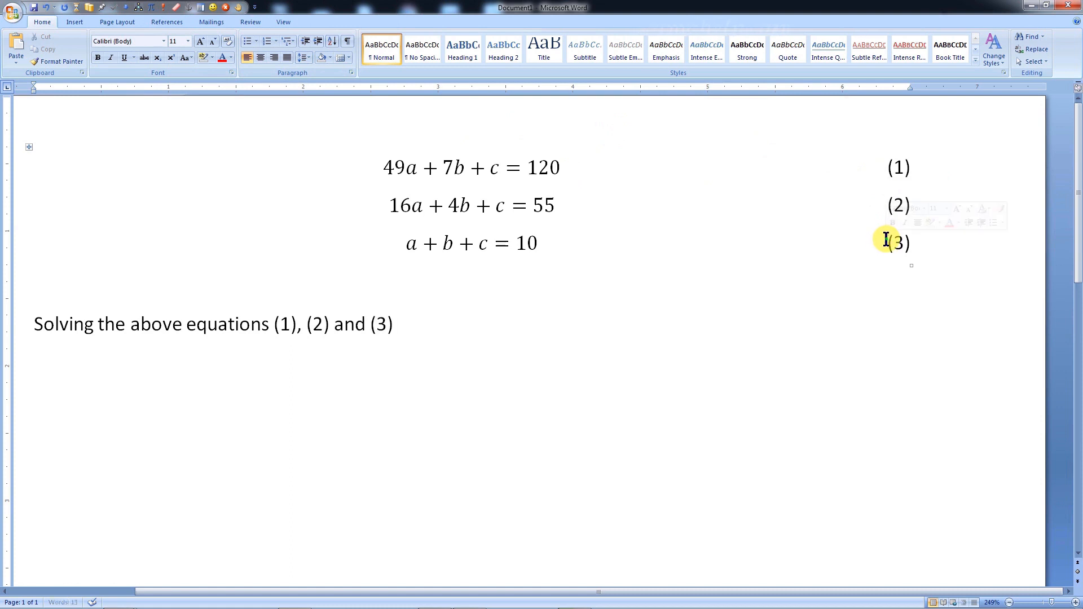
{"action": "type", "text": ", we have"}
{"action": "key", "text": "Return"}
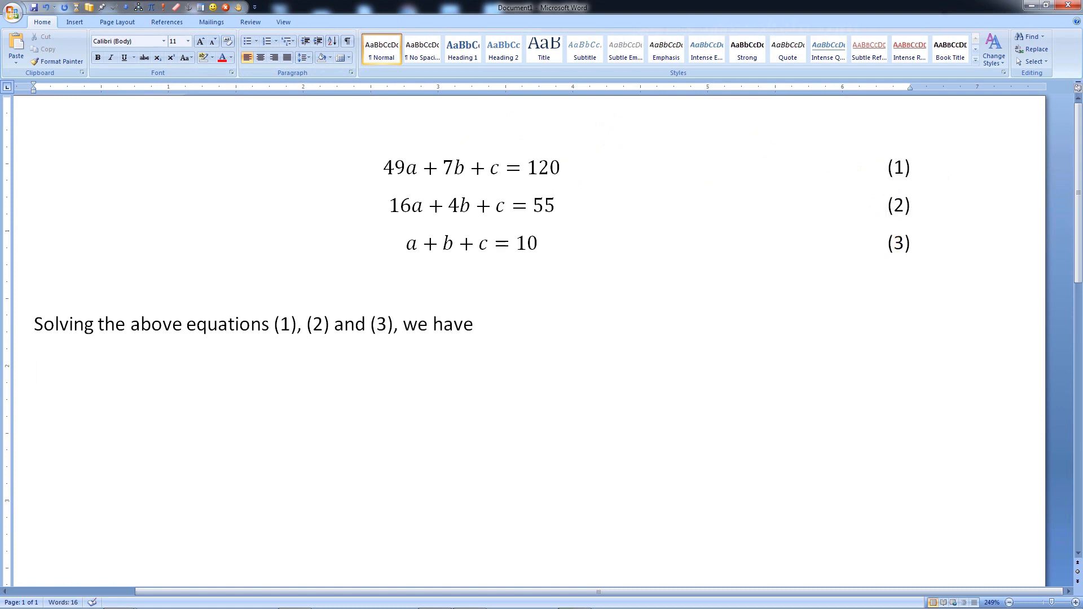
Add the unnumbered equation a = 1.1, b = 9.4, c = 0.5 below the sentence and check the link of reference (1)
{"action": "key", "text": "alt+equal"}
{"action": "type", "text": "a = 1.1"}
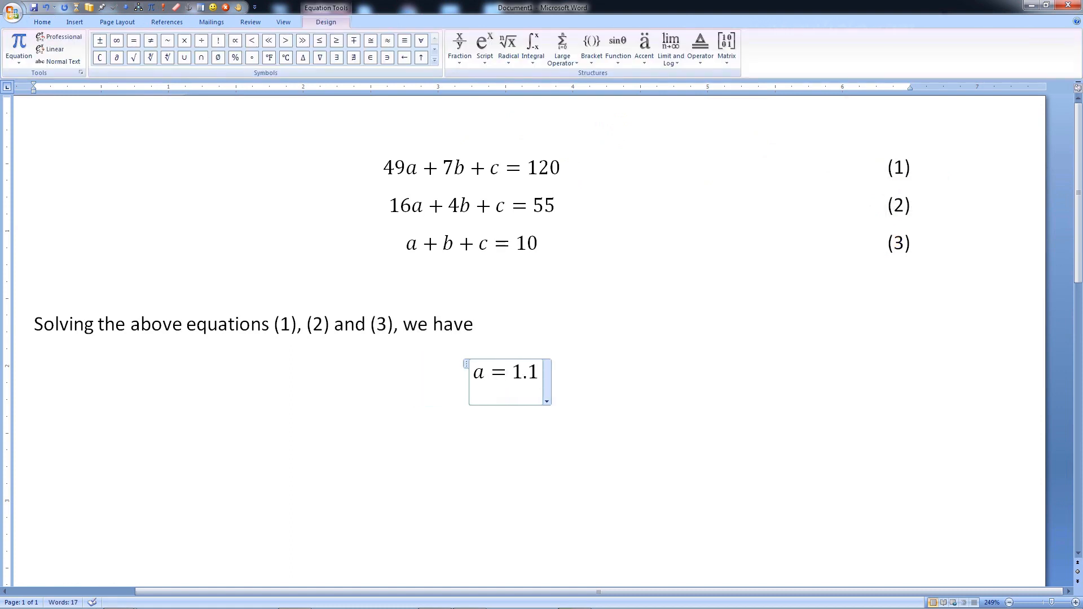
{"action": "type", "text": ", b = 9.4, c = 0.5"}
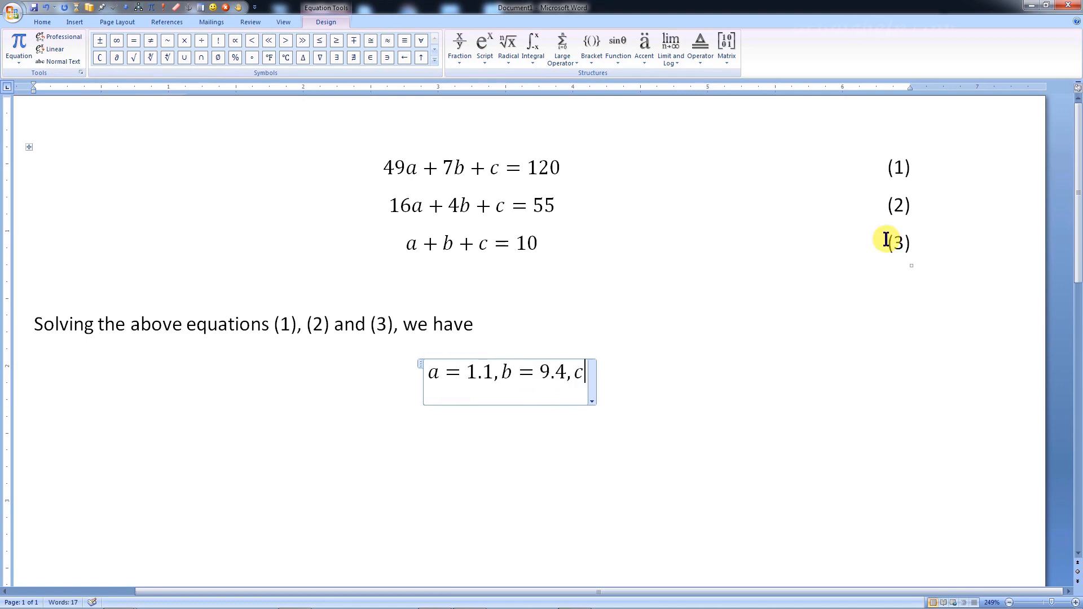
{"action": "left_click", "coordinate": [715, 419]}
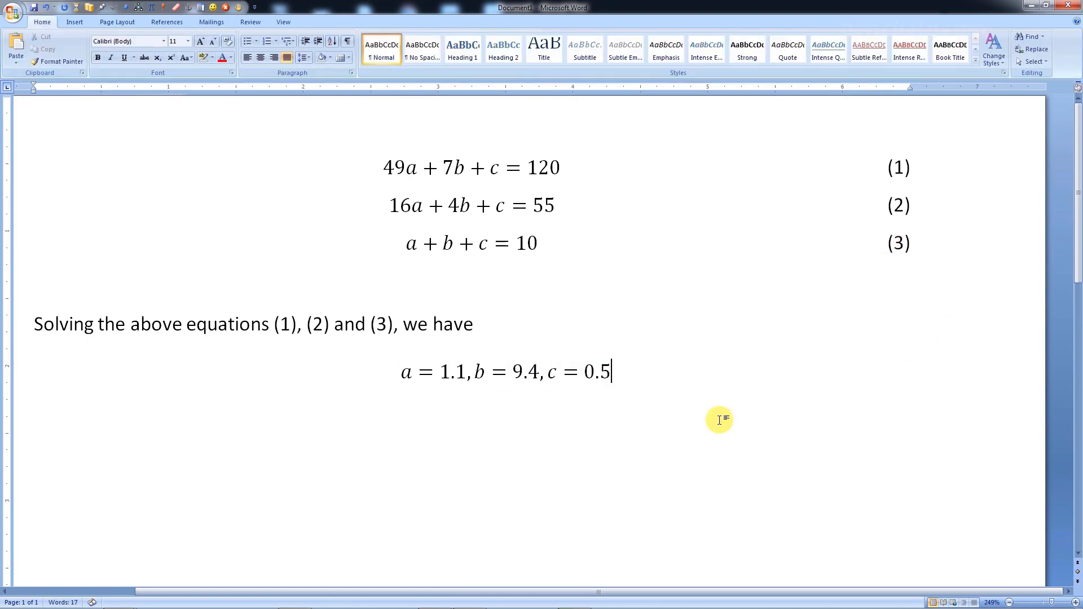
{"action": "double_click", "coordinate": [284, 326]}
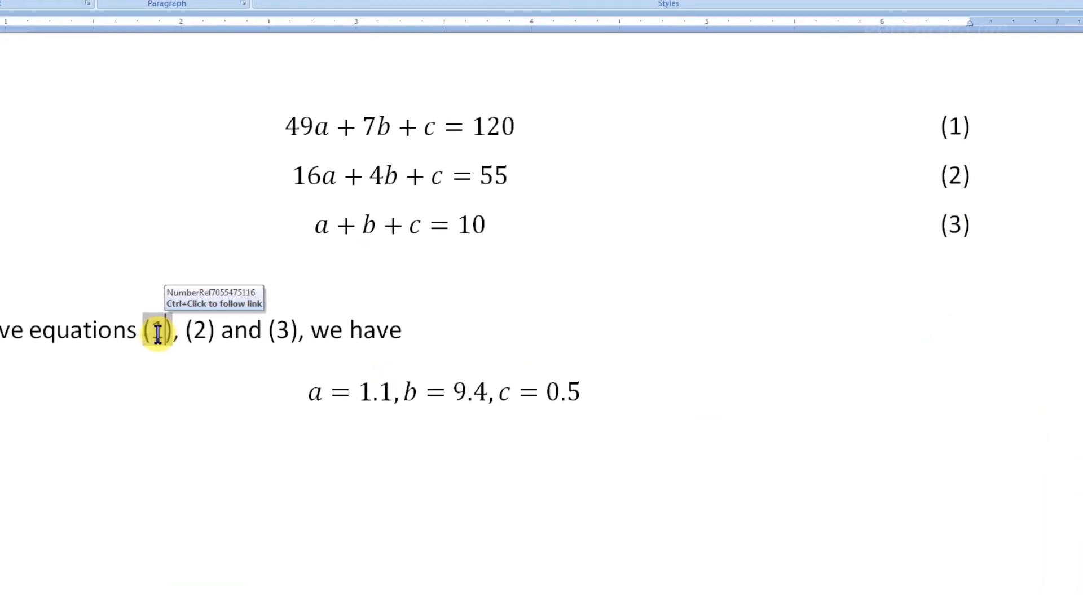
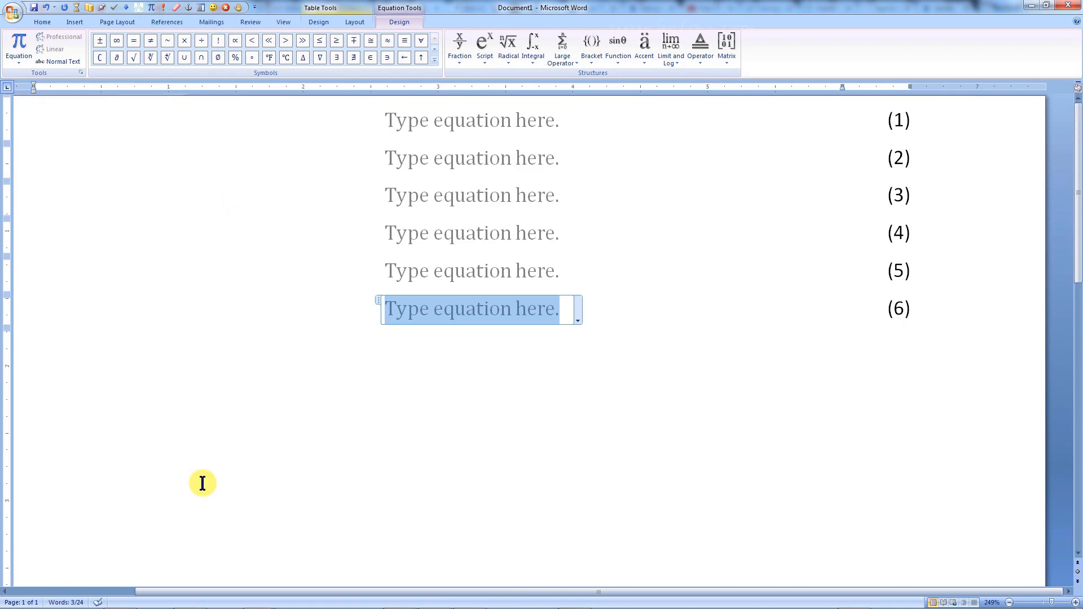
Add the line "We have" after equation (6) and insert two numbered equation placeholders below it
{"action": "type", "text": "We have"}
{"action": "key", "text": "Return"}
{"action": "left_click", "coordinate": [150, 8]}
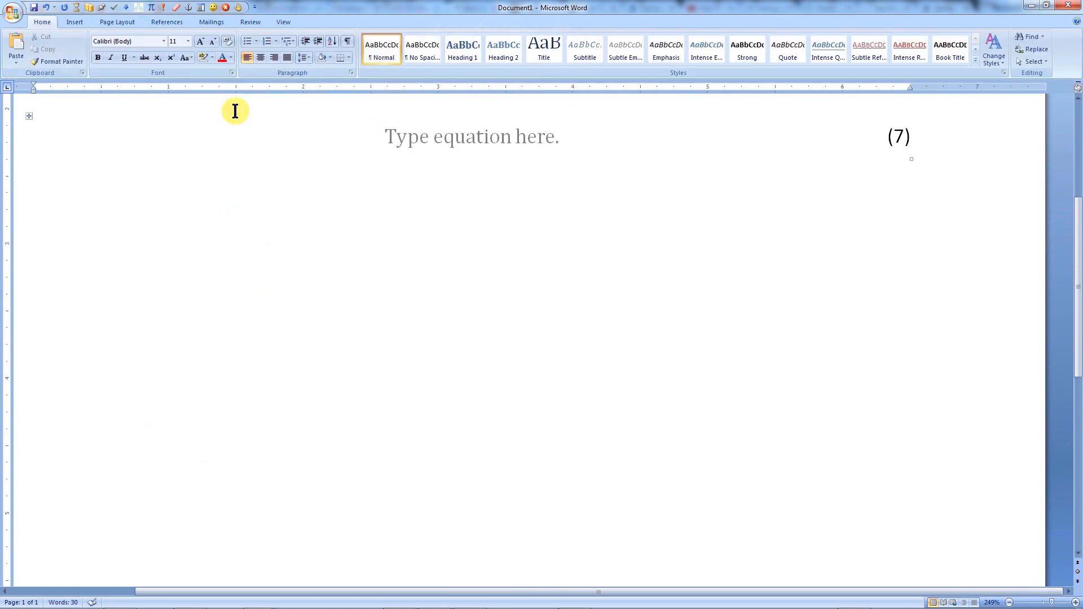
{"action": "left_click", "coordinate": [153, 7]}
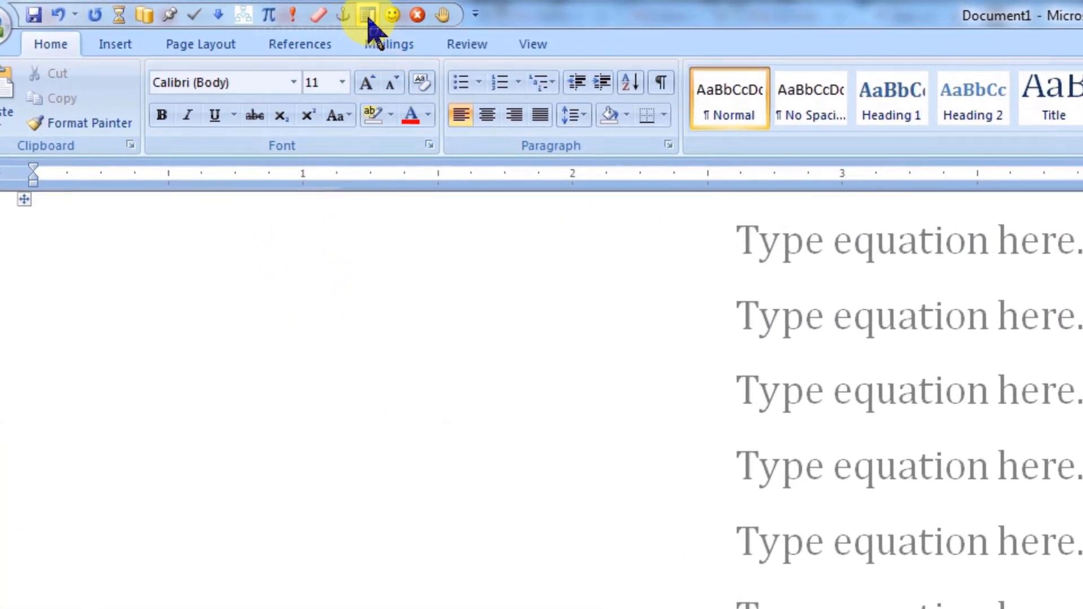
Left-align all equations with a 2-inch left margin, and rerun the alignment with a 1-inch margin
{"action": "left_click", "coordinate": [368, 15]}
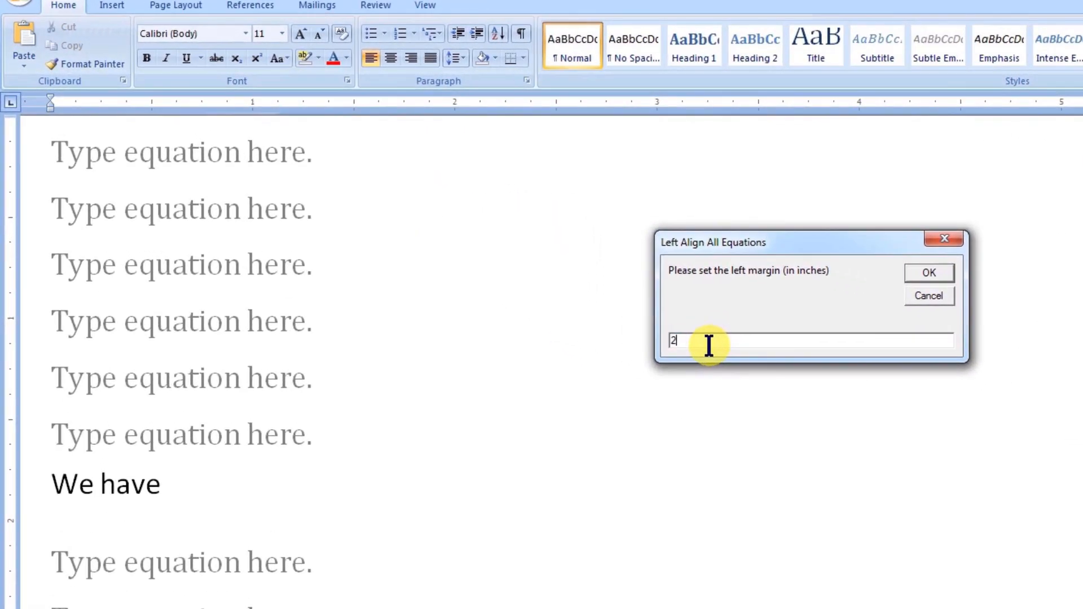
{"action": "left_click", "coordinate": [929, 273]}
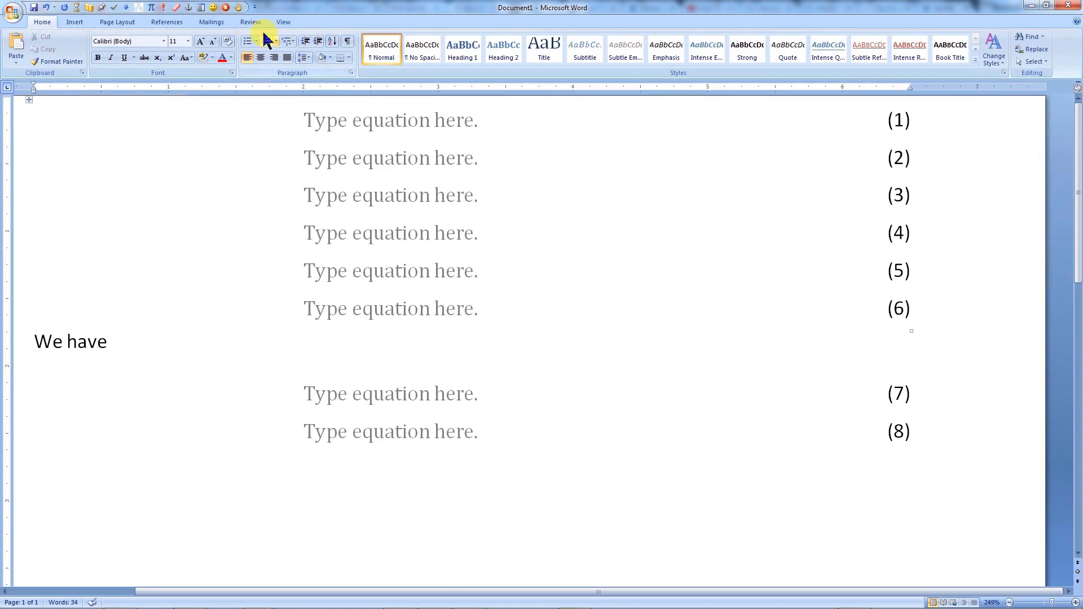
{"action": "left_click", "coordinate": [203, 8]}
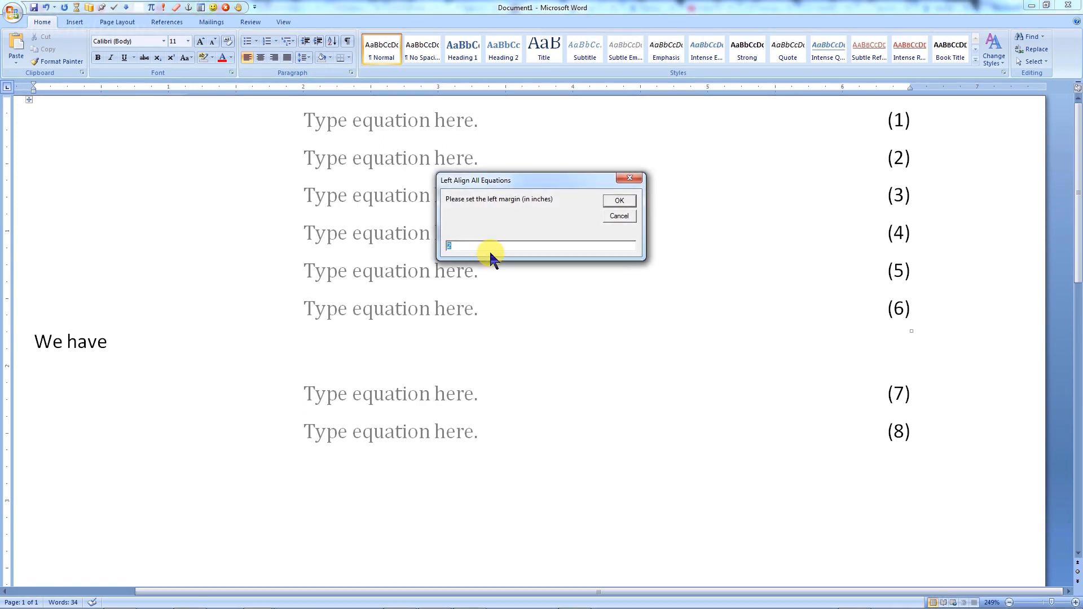
{"action": "type", "text": "1"}
{"action": "left_click", "coordinate": [626, 202]}
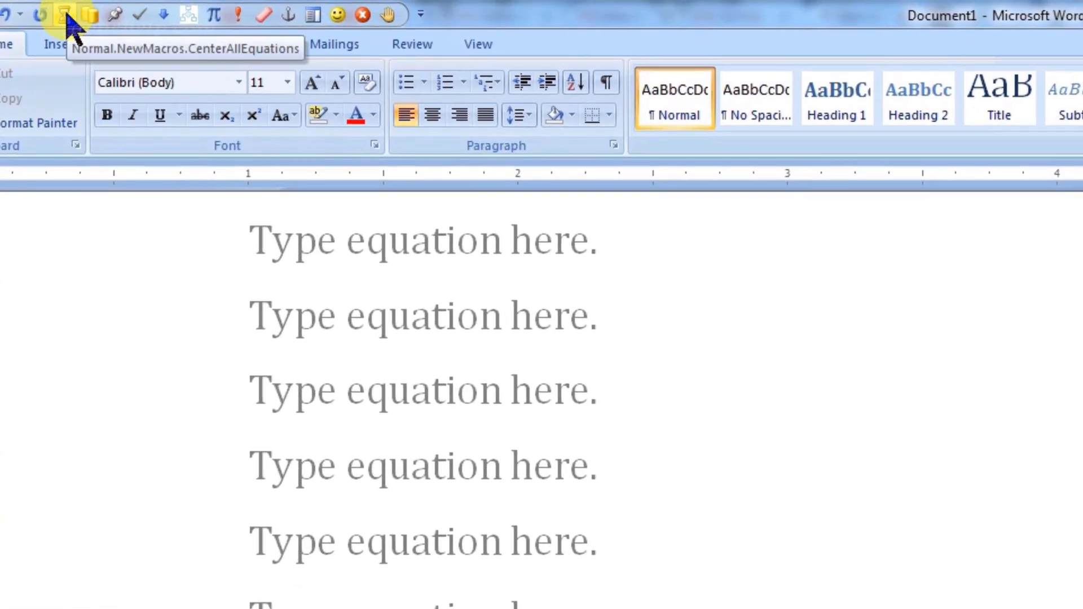
Center all equations in the document and try a left margin of 0.5 inches
{"action": "left_click", "coordinate": [65, 15]}
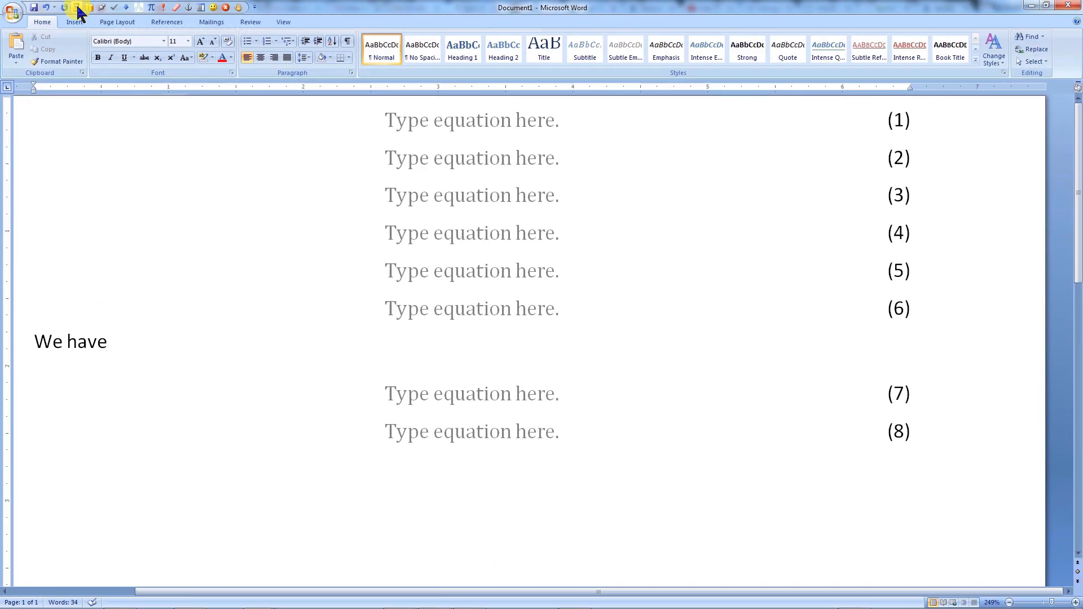
{"action": "left_click", "coordinate": [78, 7]}
{"action": "type", "text": "0.5"}
{"action": "left_click", "coordinate": [619, 200]}
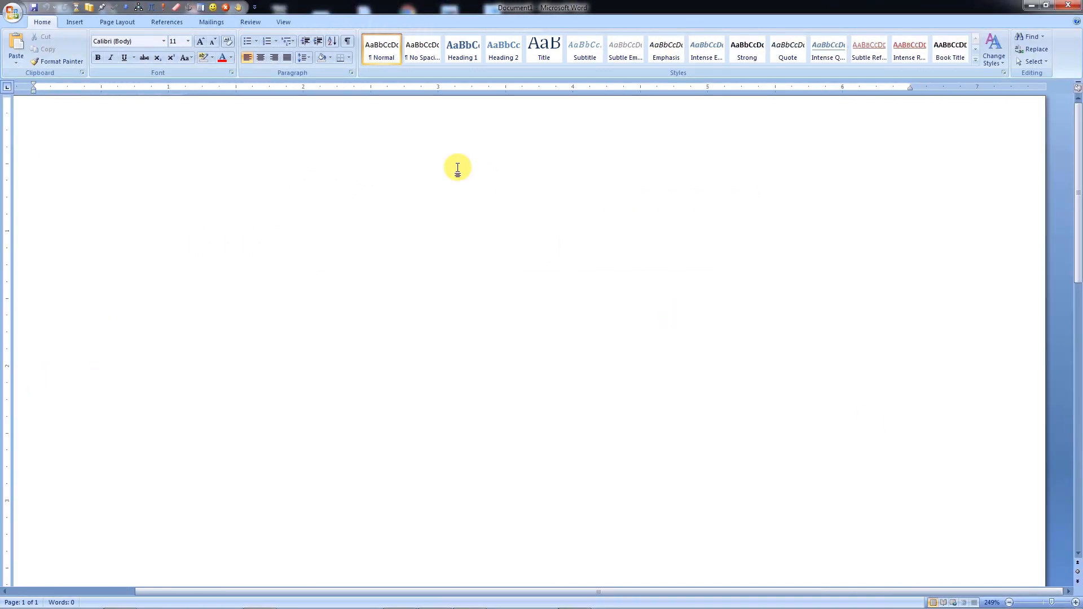
Insert a numbered equation placeholder into the blank document and place the cursor below it
{"action": "left_click", "coordinate": [152, 10]}
{"action": "left_click", "coordinate": [286, 242]}
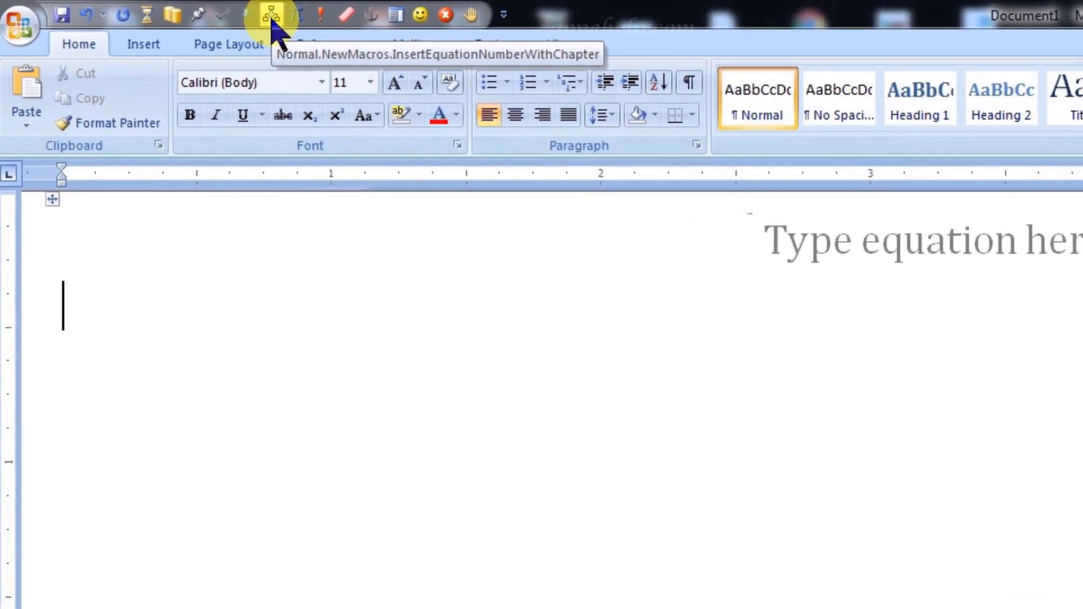
Insert ten more chapter-numbered equation placeholders, one below another, numbered (0.2) through (0.11)
{"action": "left_click", "coordinate": [271, 17]}
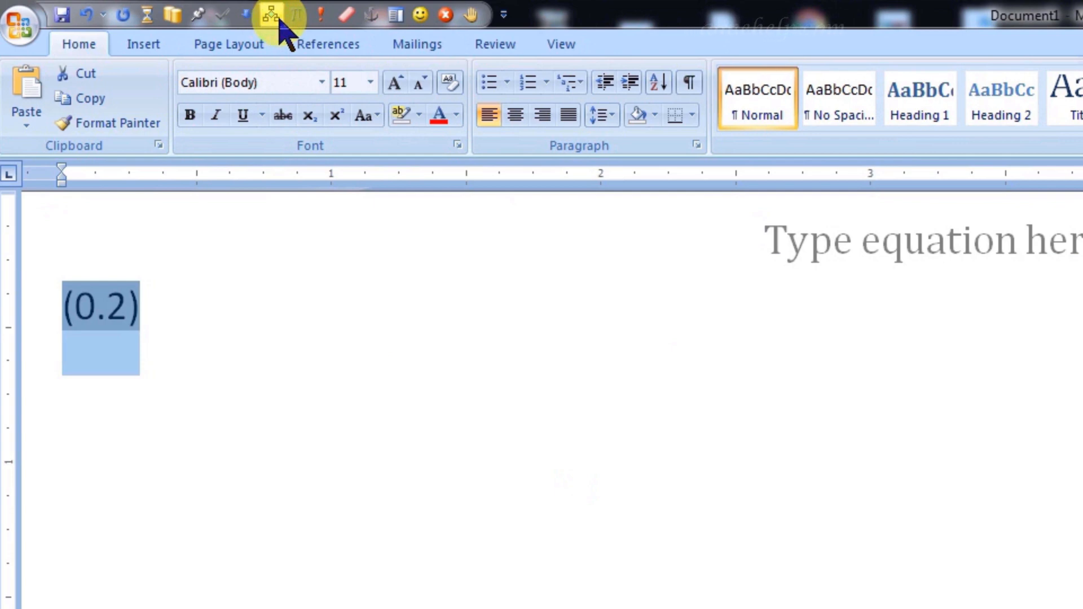
{"action": "left_click", "coordinate": [294, 17]}
{"action": "left_click", "coordinate": [416, 370]}
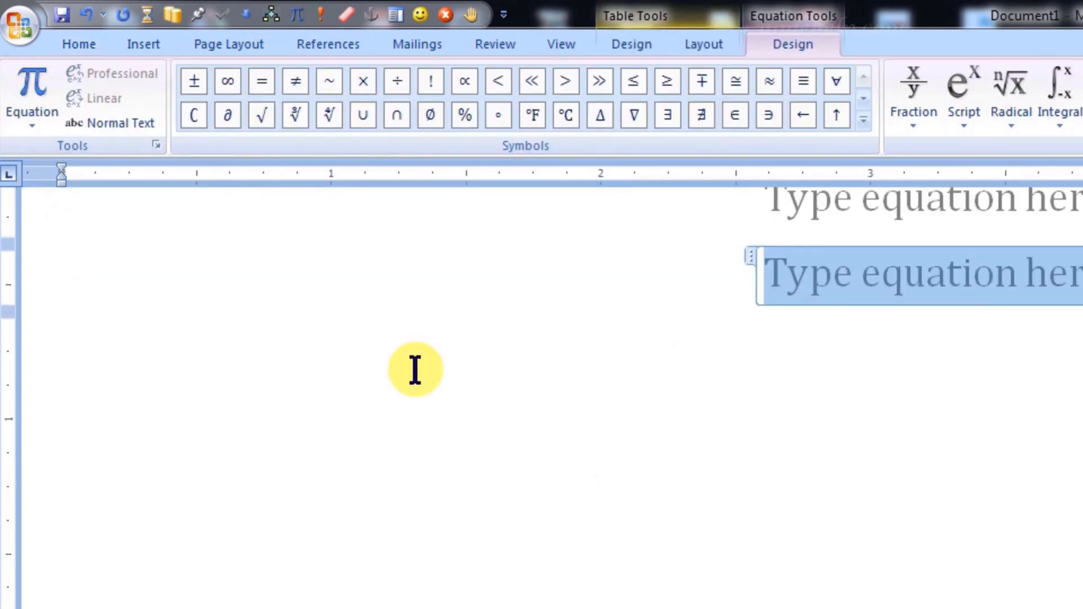
{"action": "left_click", "coordinate": [258, 13]}
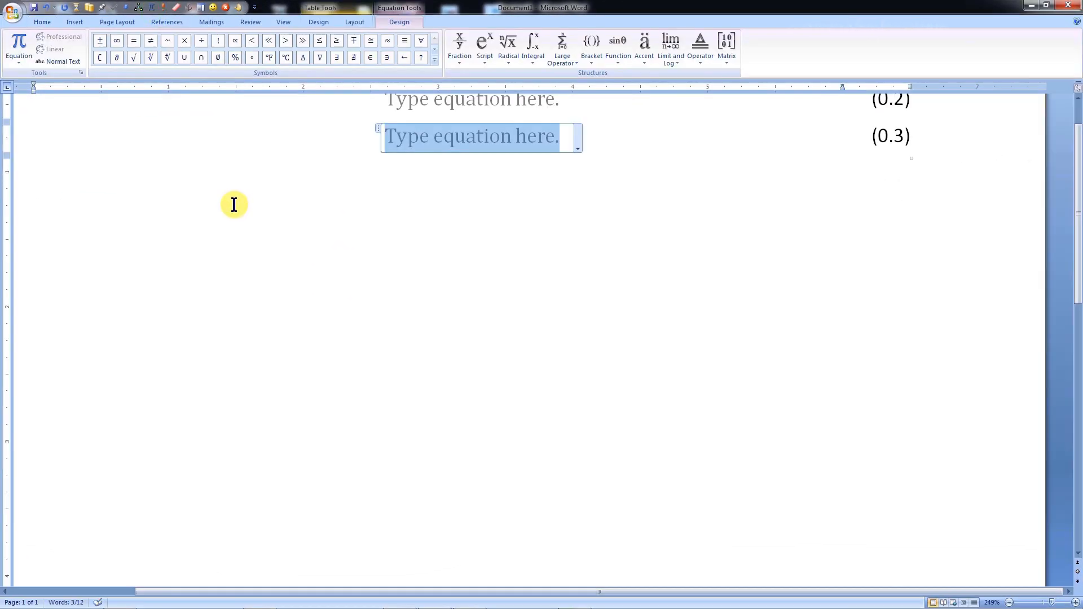
{"action": "left_click", "coordinate": [402, 355]}
{"action": "left_click", "coordinate": [151, 7]}
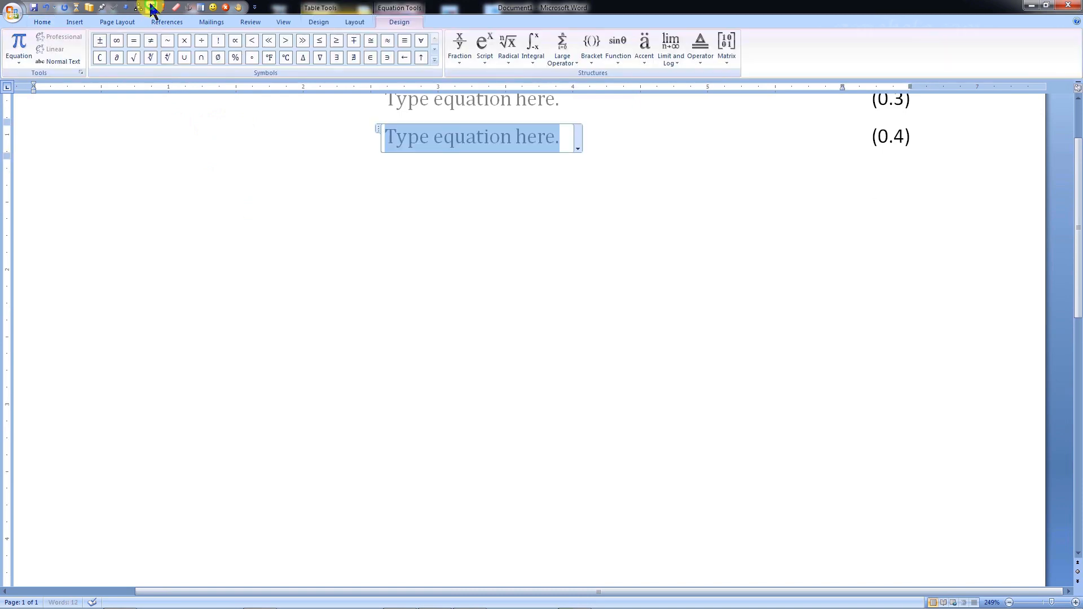
{"action": "left_click", "coordinate": [180, 249]}
{"action": "left_click", "coordinate": [151, 7]}
{"action": "left_click", "coordinate": [235, 171]}
{"action": "left_click", "coordinate": [151, 7]}
{"action": "left_click", "coordinate": [191, 171]}
{"action": "left_click", "coordinate": [151, 7]}
{"action": "left_click", "coordinate": [251, 177]}
{"action": "left_click", "coordinate": [150, 9]}
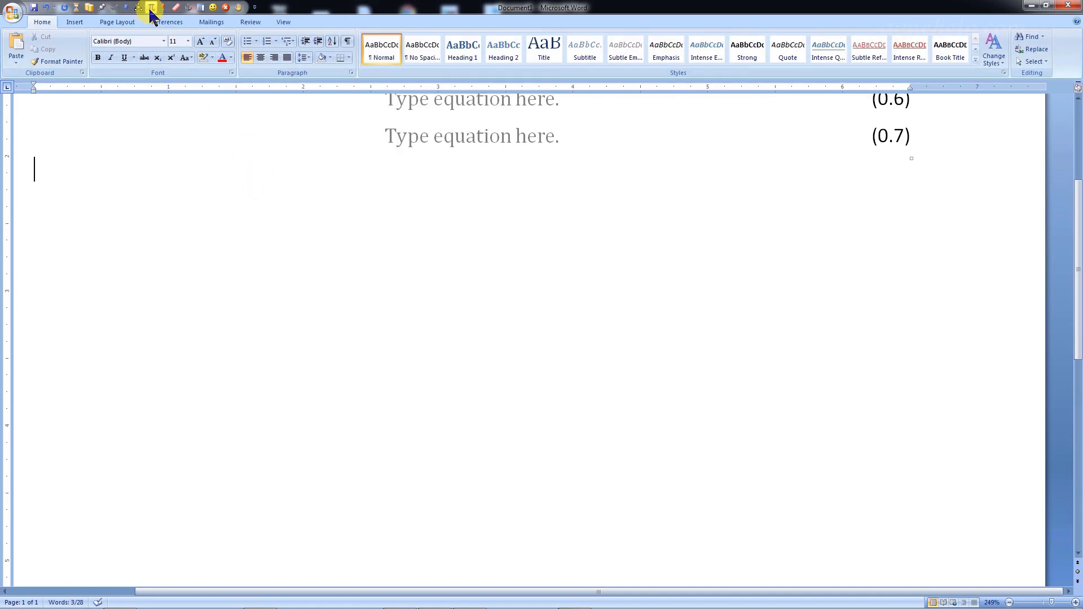
{"action": "left_click", "coordinate": [381, 263]}
{"action": "left_click", "coordinate": [151, 8]}
{"action": "left_click", "coordinate": [234, 180]}
{"action": "left_click", "coordinate": [151, 7]}
{"action": "left_click", "coordinate": [353, 198]}
{"action": "left_click", "coordinate": [153, 9]}
{"action": "left_click", "coordinate": [300, 169]}
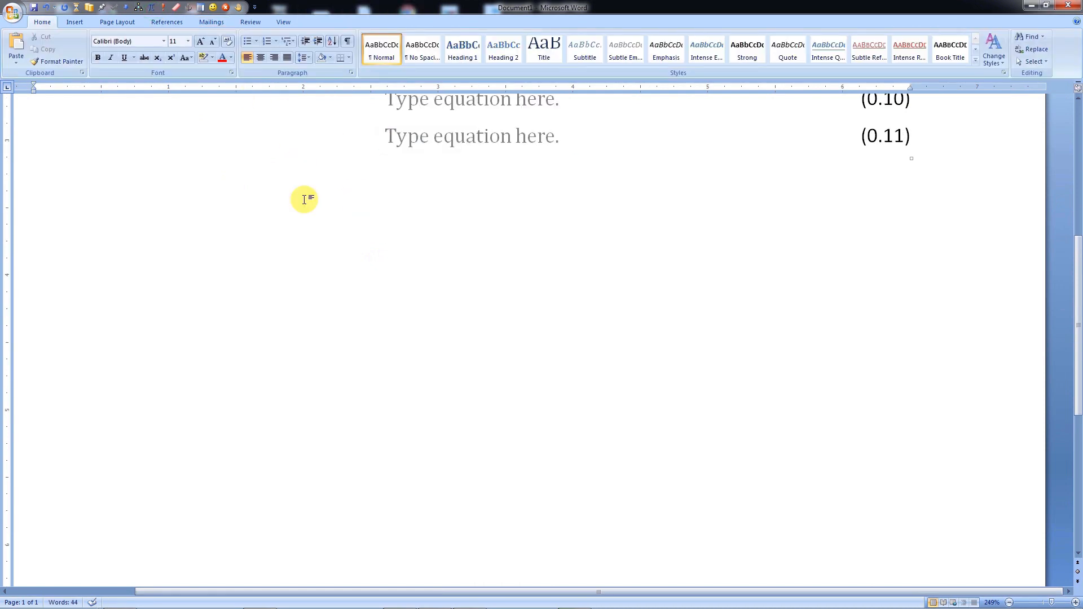
Add the line "Chapter 1:" after the last equation and insert a chapter-number-increase mark below it
{"action": "scroll", "coordinate": [304, 199], "scroll_direction": "up", "scroll_amount": 5}
{"action": "key", "text": "ctrl+End"}
{"action": "type", "text": "chapter "}
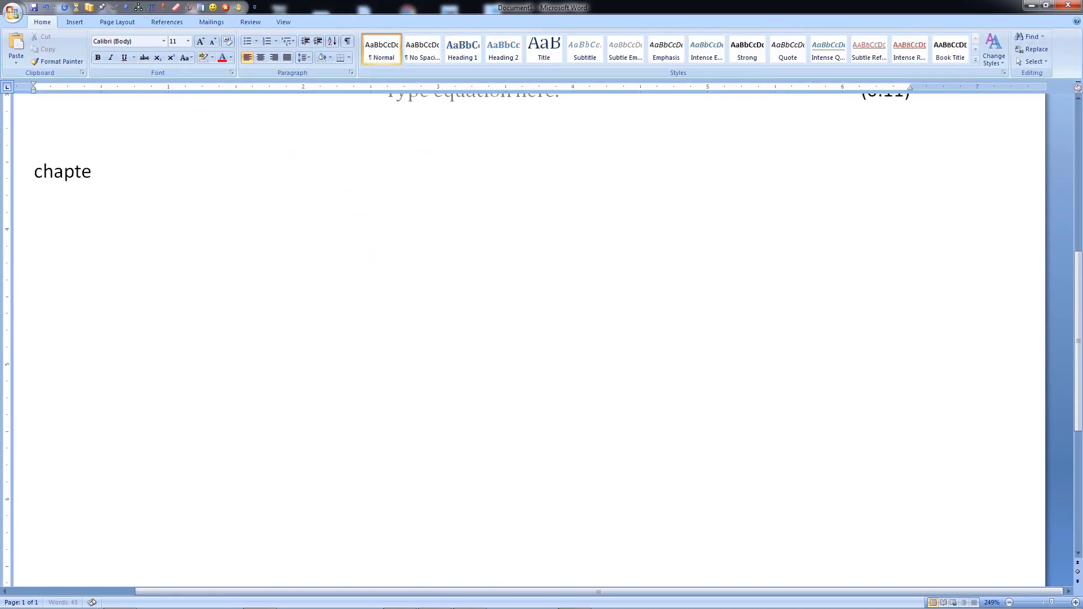
{"action": "type", "text": "1:"}
{"action": "key", "text": "Return"}
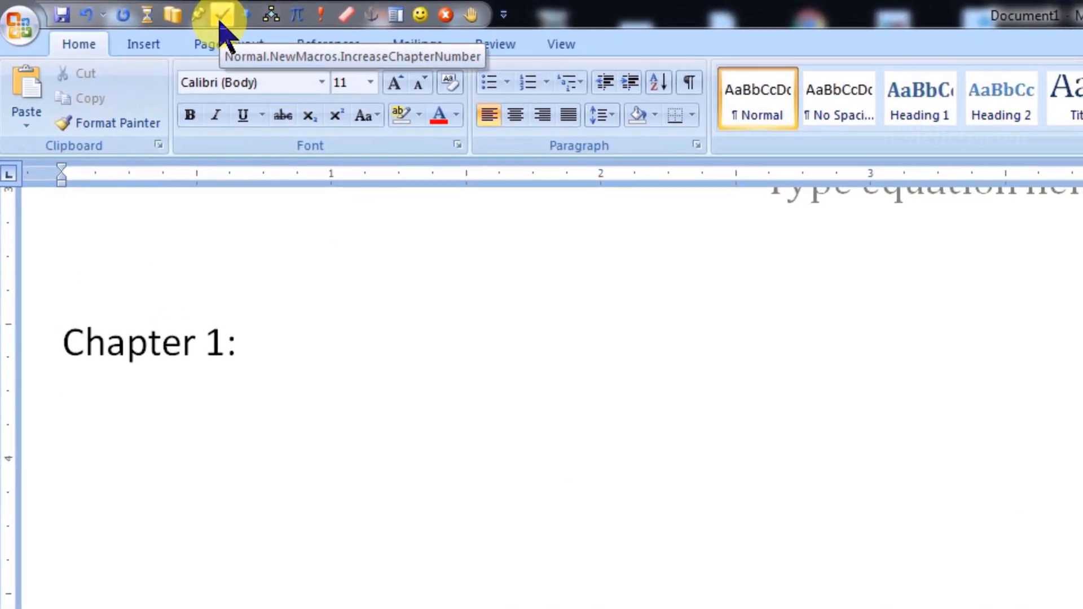
{"action": "left_click", "coordinate": [220, 23]}
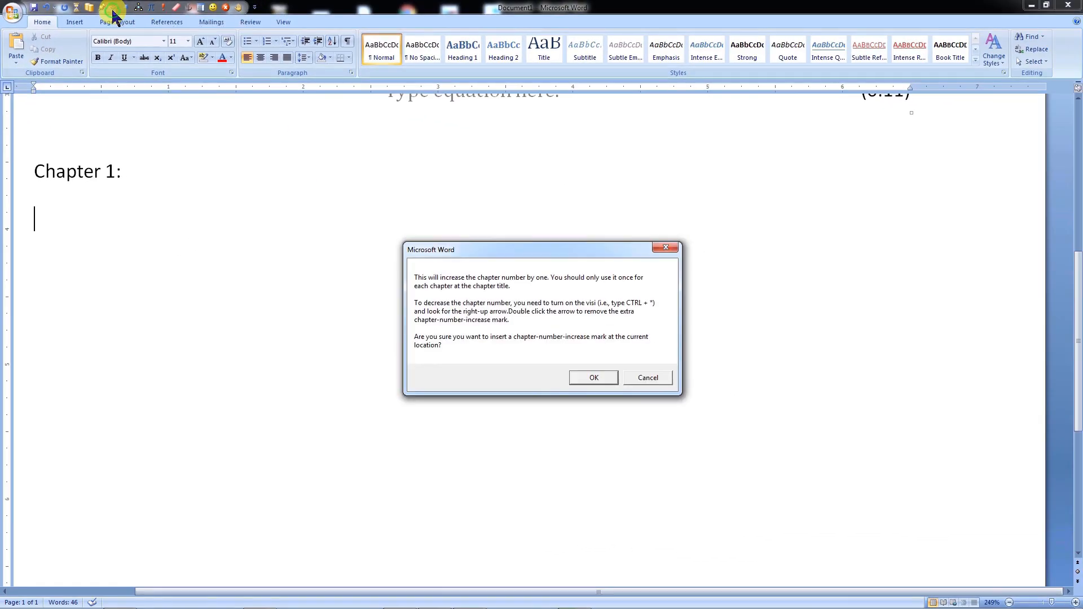
{"action": "left_click", "coordinate": [592, 377]}
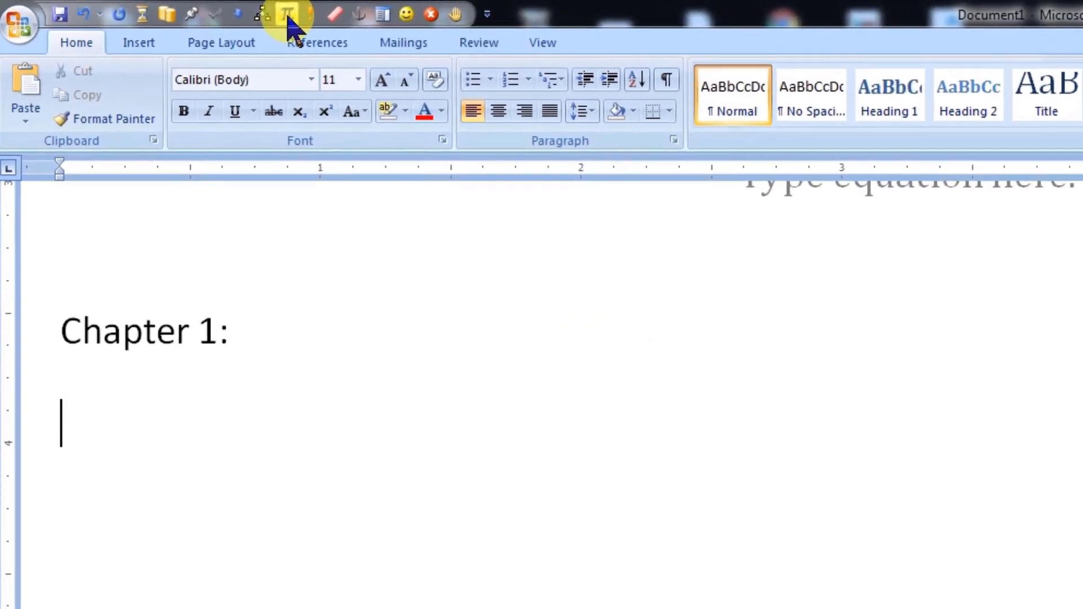
Insert three chapter-numbered equation placeholders under the Chapter 1 line, numbered (1.1) through (1.3)
{"action": "left_click", "coordinate": [282, 17]}
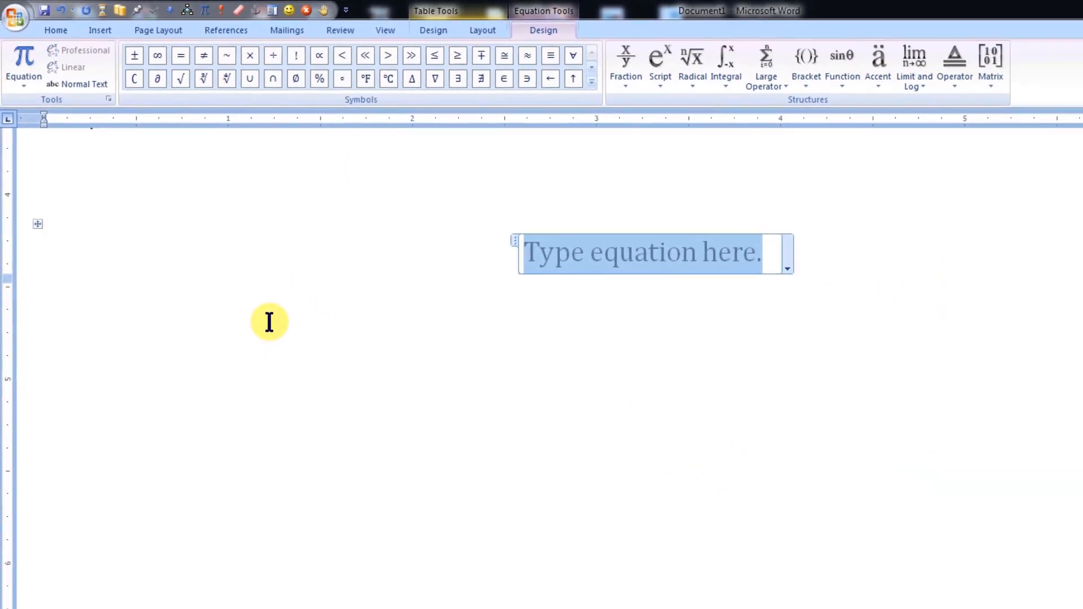
{"action": "left_click", "coordinate": [276, 330]}
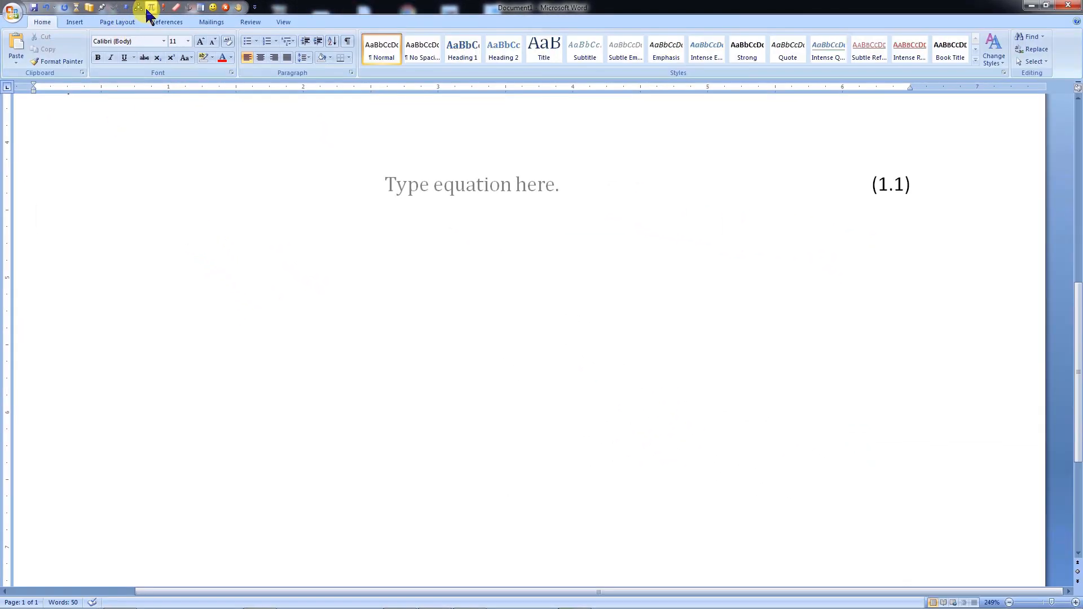
{"action": "left_click", "coordinate": [150, 12]}
{"action": "left_click", "coordinate": [111, 174]}
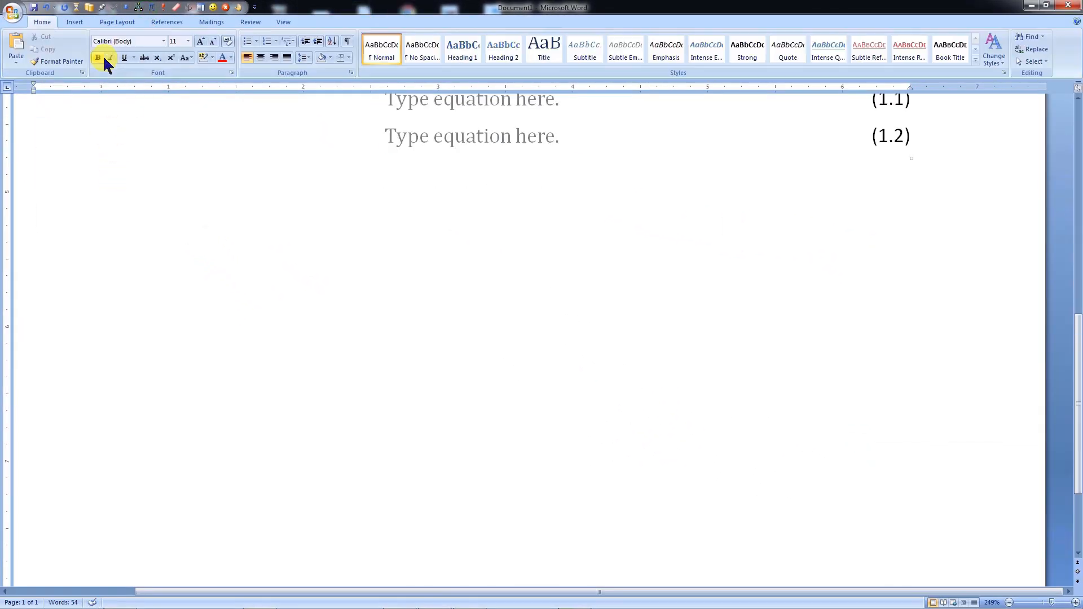
{"action": "left_click", "coordinate": [151, 12]}
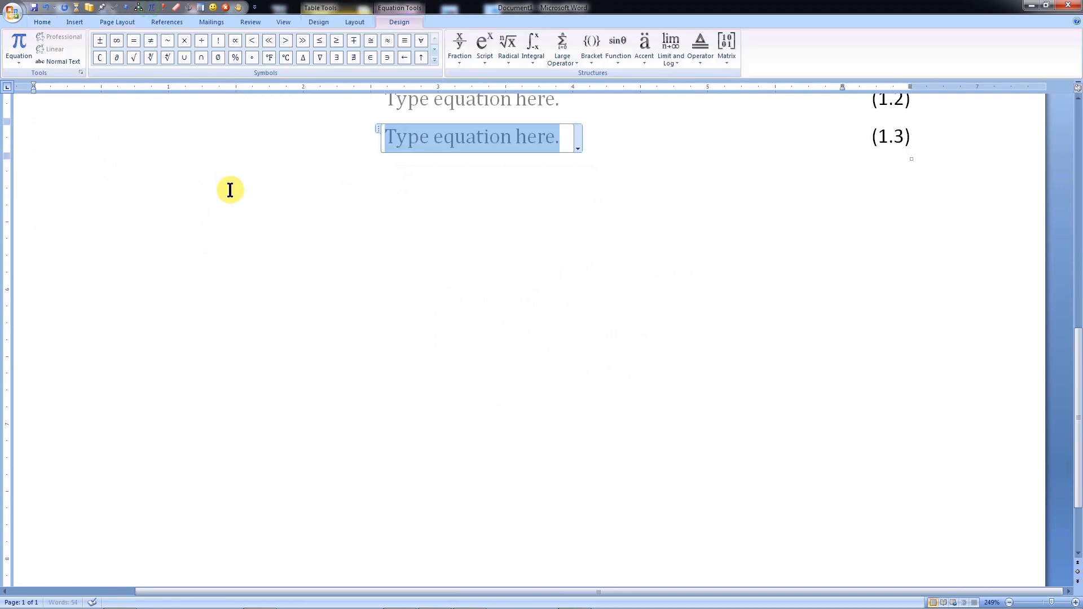
Add the line "Chapter 2:" after equation (1.3) and insert a chapter-number-increase mark below it
{"action": "left_click", "coordinate": [230, 190]}
{"action": "key", "text": "Return"}
{"action": "type", "text": "Chapter 2:"}
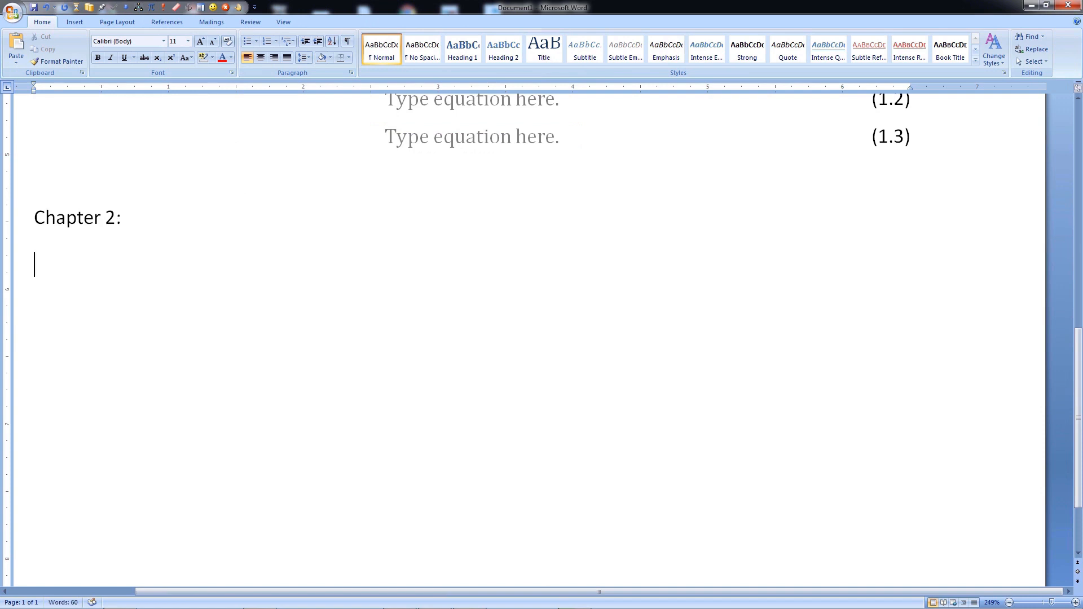
{"action": "left_click", "coordinate": [112, 7]}
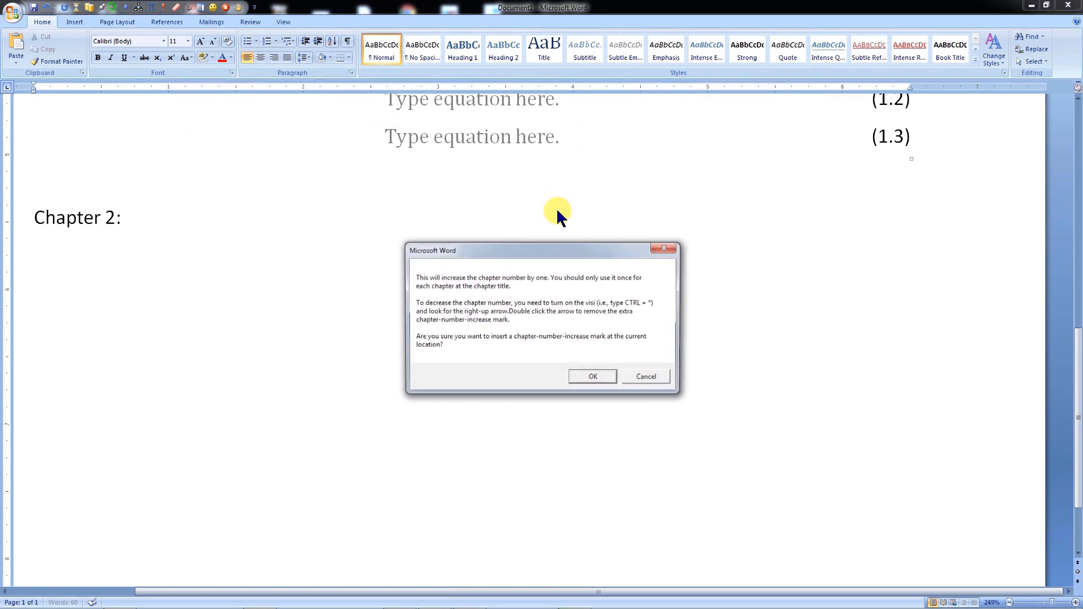
{"action": "left_click", "coordinate": [604, 379]}
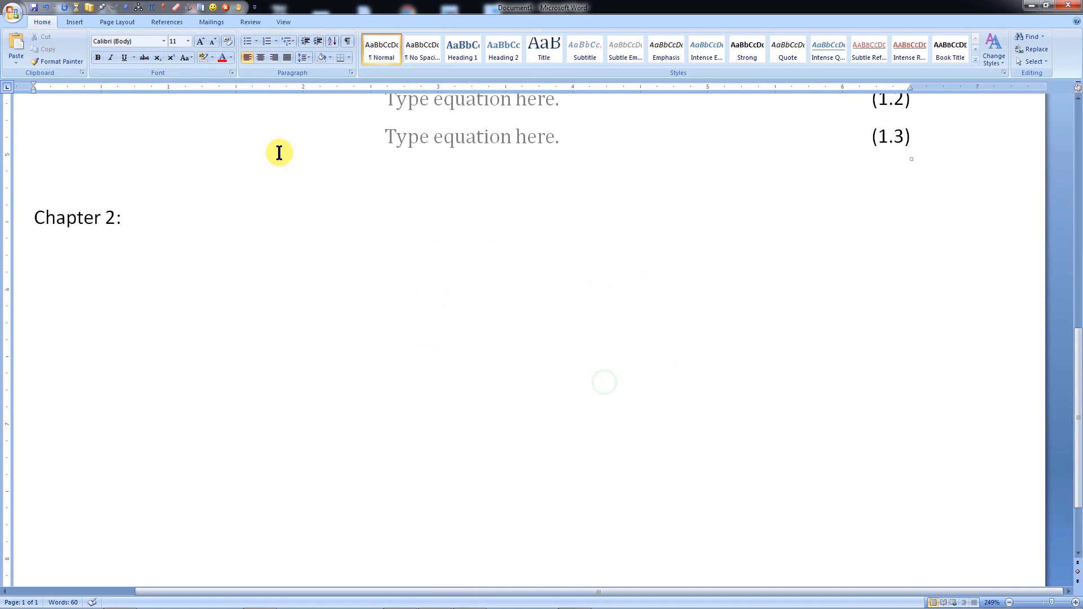
Insert two chapter-numbered equation placeholders under the Chapter 2 line, numbered (2.1) and (2.2)
{"action": "left_click", "coordinate": [151, 7]}
{"action": "left_click", "coordinate": [251, 249]}
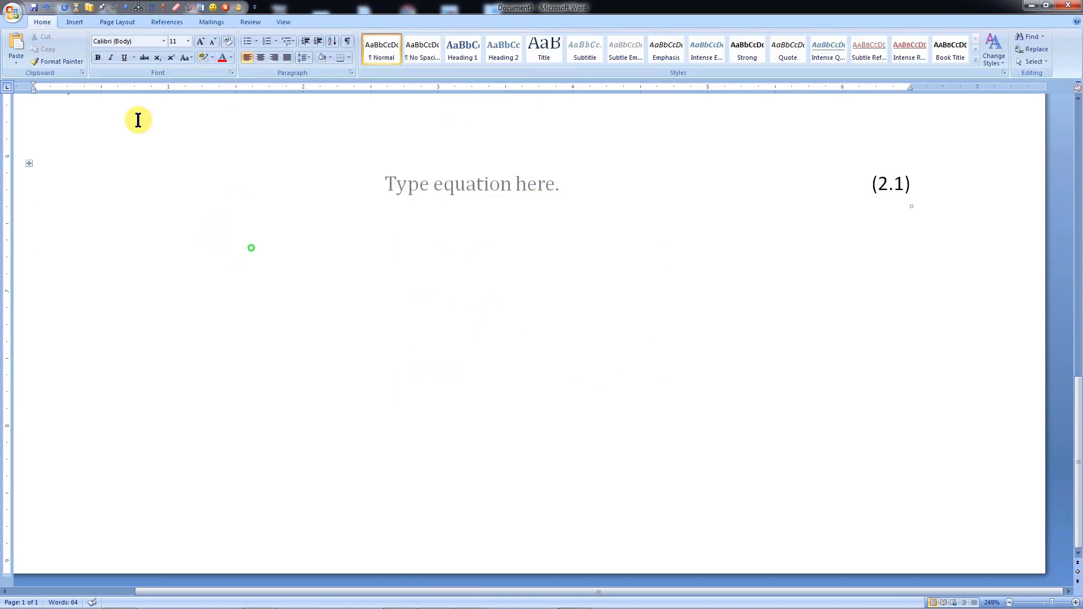
{"action": "left_click", "coordinate": [151, 8]}
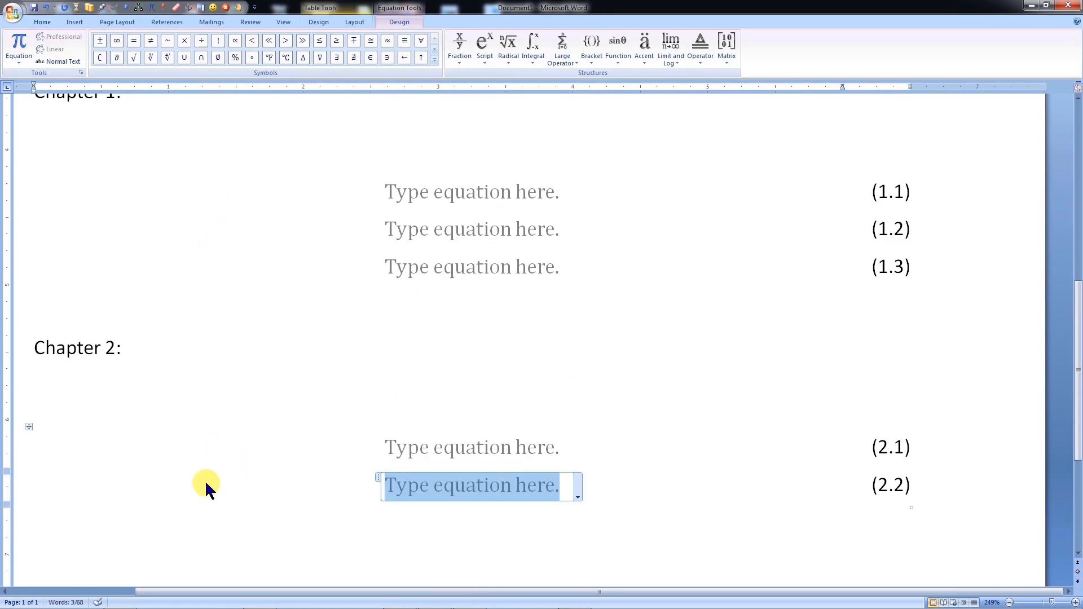
{"action": "scroll", "coordinate": [220, 437], "scroll_direction": "up", "scroll_amount": 3}
{"action": "scroll", "coordinate": [221, 440], "scroll_direction": "down", "scroll_amount": 3}
{"action": "scroll", "coordinate": [221, 440], "scroll_direction": "down", "scroll_amount": 2}
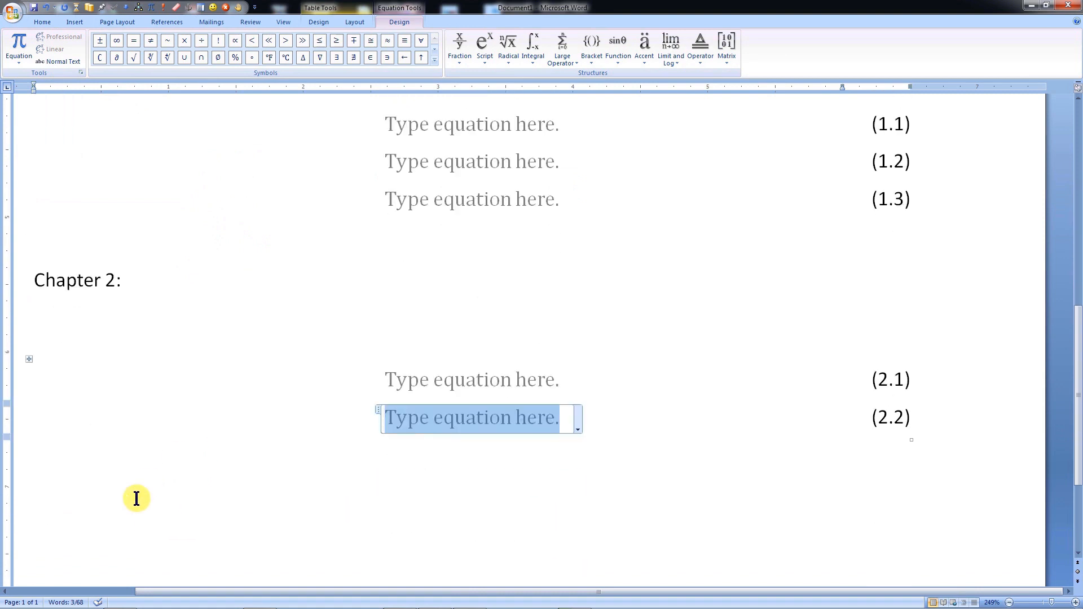
Add the line "Chapter 5:" below equation (2.2), leaving a blank line between them
{"action": "left_click", "coordinate": [137, 498]}
{"action": "key", "text": "Return"}
{"action": "type", "text": "Chapter 5:"}
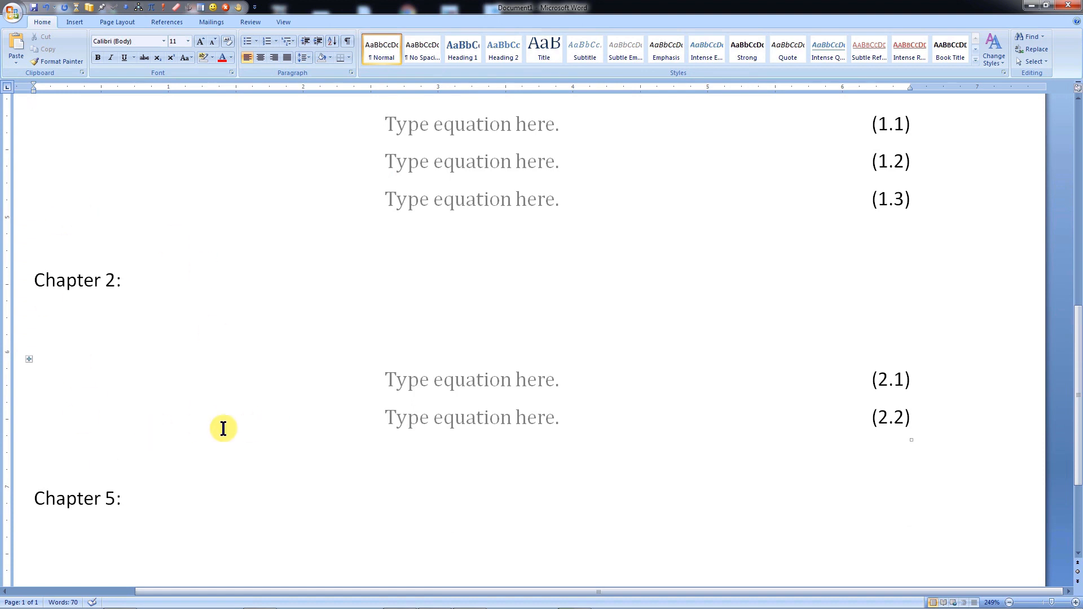
Insert five chapter-number-increase marks below the Chapter 5 line, followed by one chapter-numbered equation placeholder
{"action": "left_click", "coordinate": [116, 9]}
{"action": "left_click", "coordinate": [597, 376]}
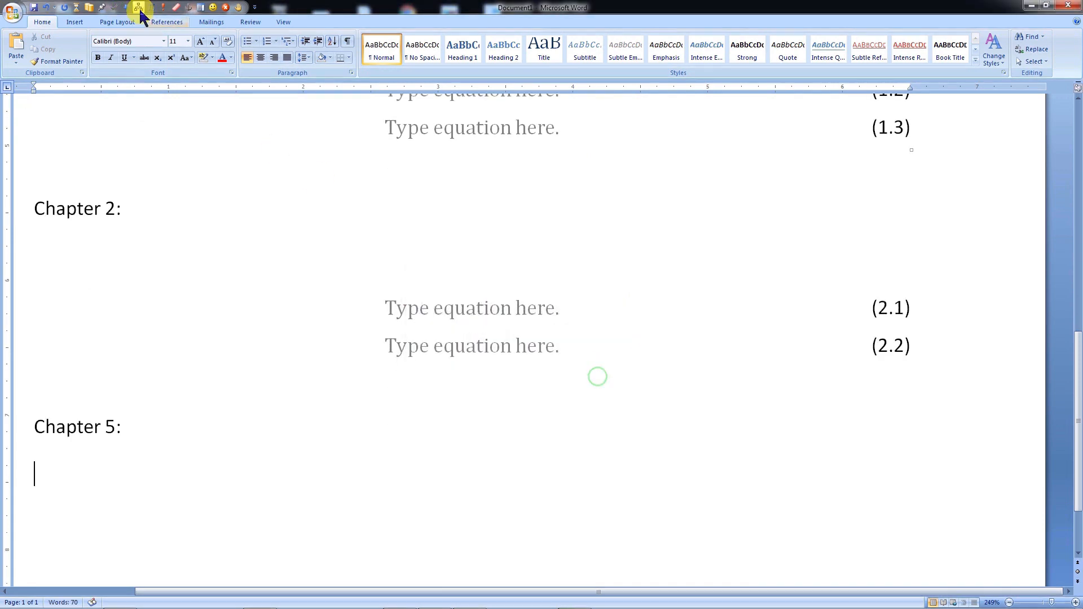
{"action": "left_click", "coordinate": [116, 9]}
{"action": "left_click", "coordinate": [592, 377]}
{"action": "left_click", "coordinate": [116, 9]}
{"action": "left_click", "coordinate": [594, 376]}
{"action": "left_click", "coordinate": [116, 9]}
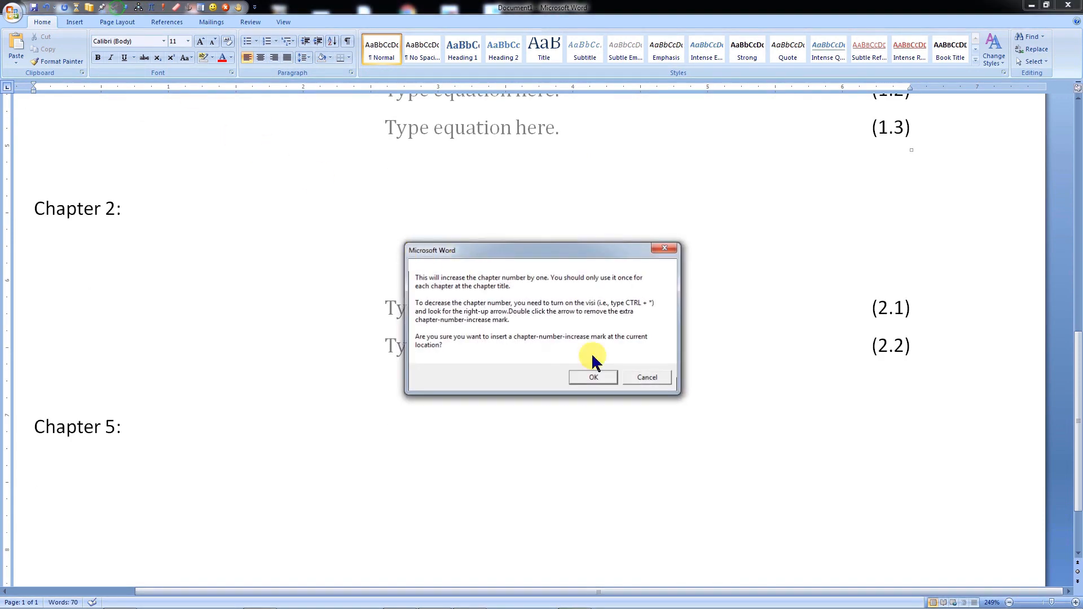
{"action": "left_click", "coordinate": [594, 377]}
{"action": "left_click", "coordinate": [116, 9]}
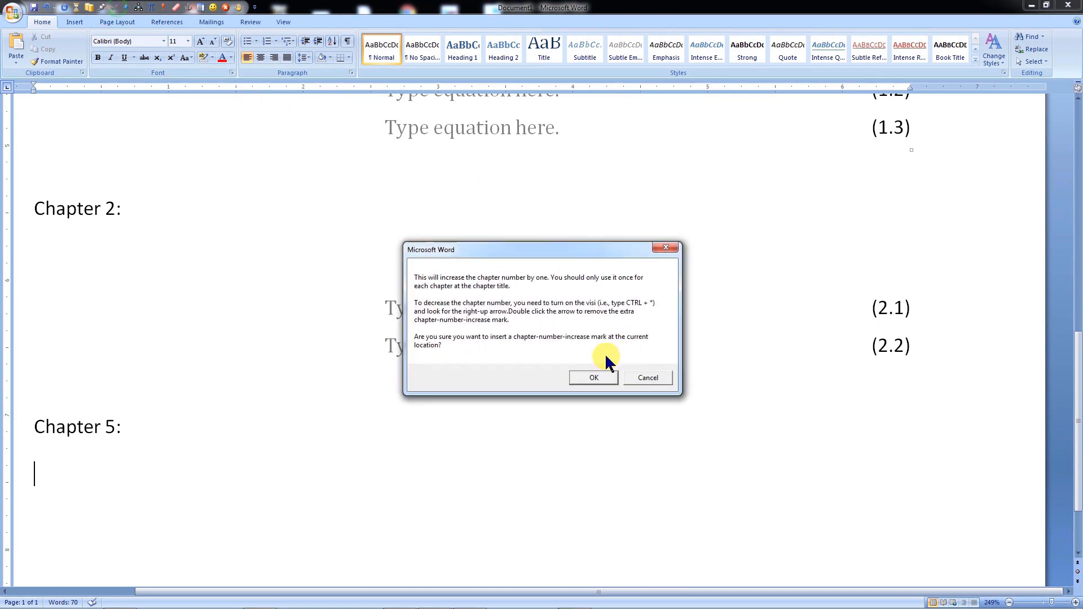
{"action": "left_click", "coordinate": [592, 377]}
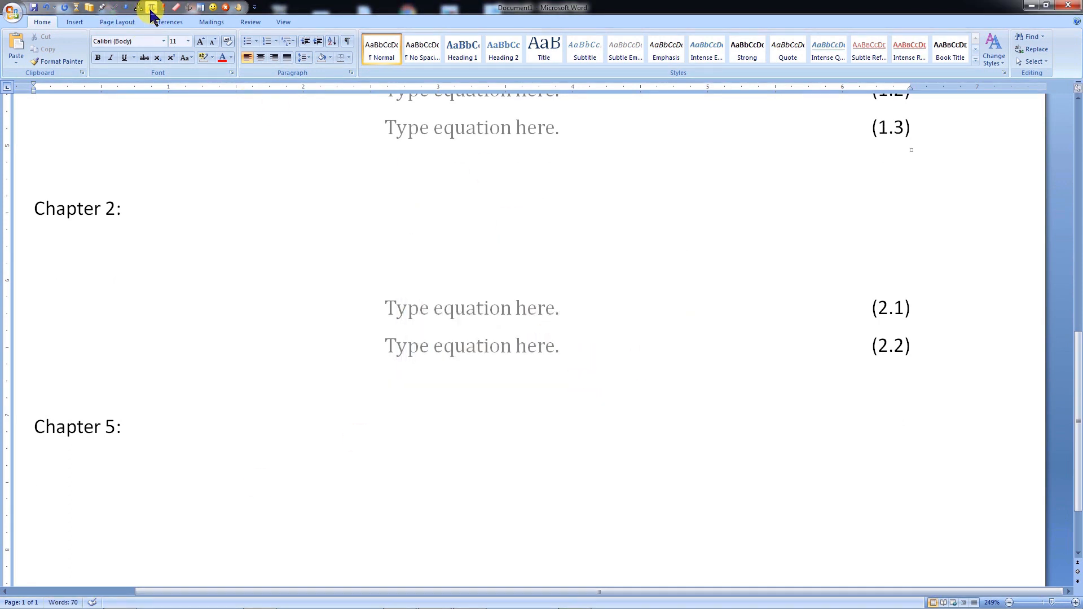
{"action": "left_click", "coordinate": [151, 9]}
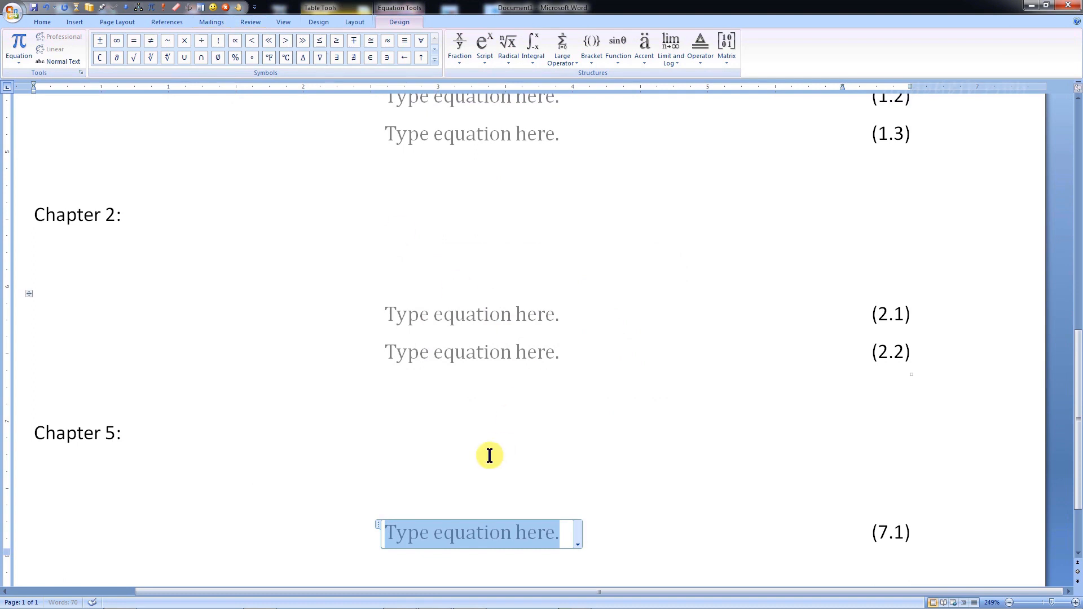
Show the hidden formatting marks, remove two chapter-number-increase marks under Chapter 5, and hide the formatting marks again
{"action": "scroll", "coordinate": [490, 456], "scroll_direction": "down", "scroll_amount": 2}
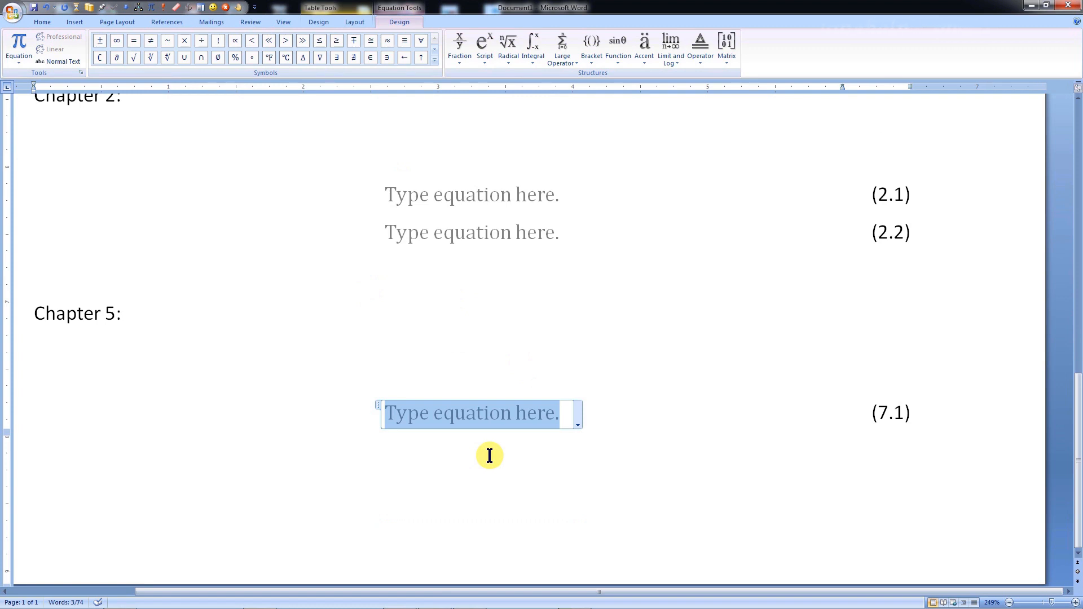
{"action": "key", "text": "ctrl+shift+8"}
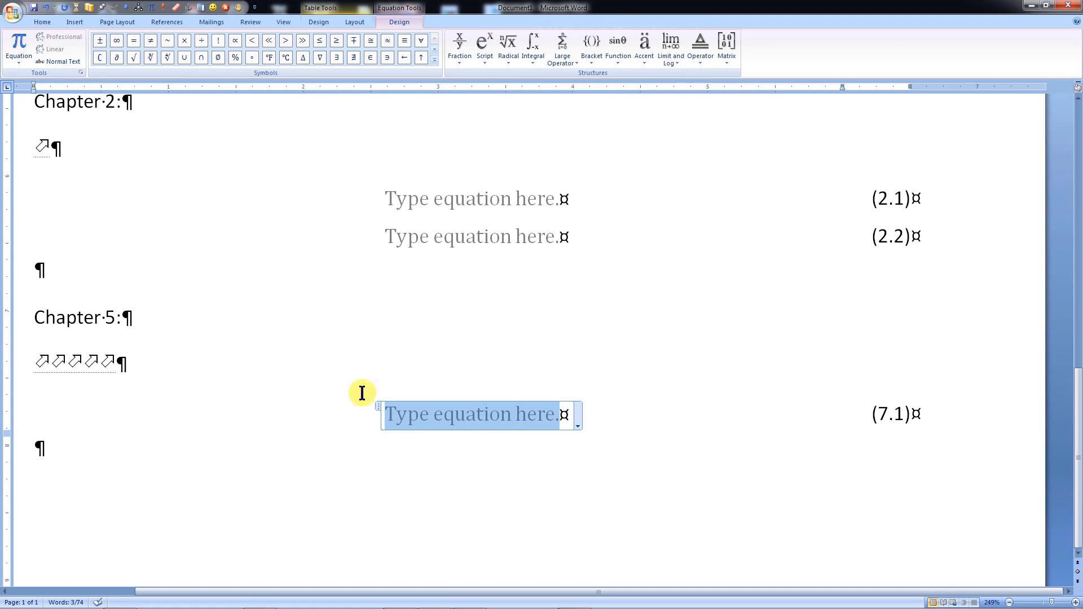
{"action": "double_click", "coordinate": [44, 362]}
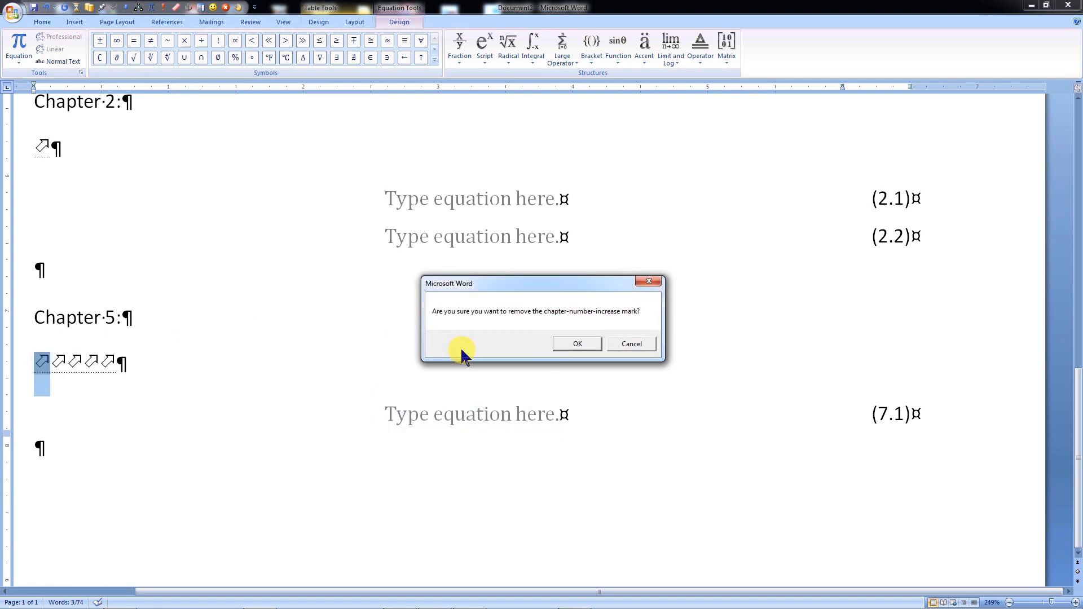
{"action": "left_click", "coordinate": [577, 345]}
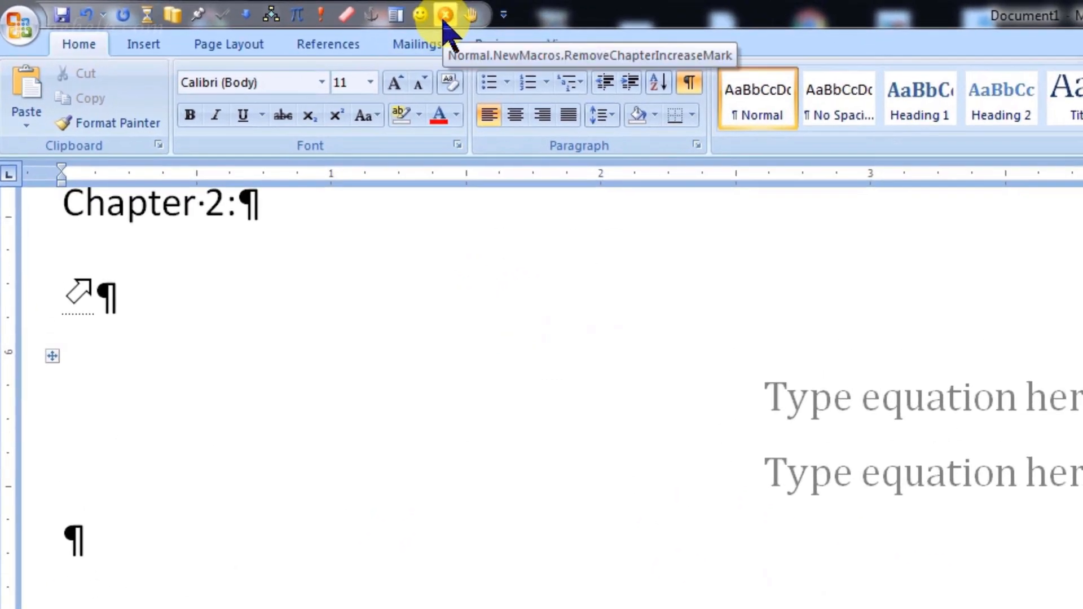
{"action": "left_click", "coordinate": [445, 15]}
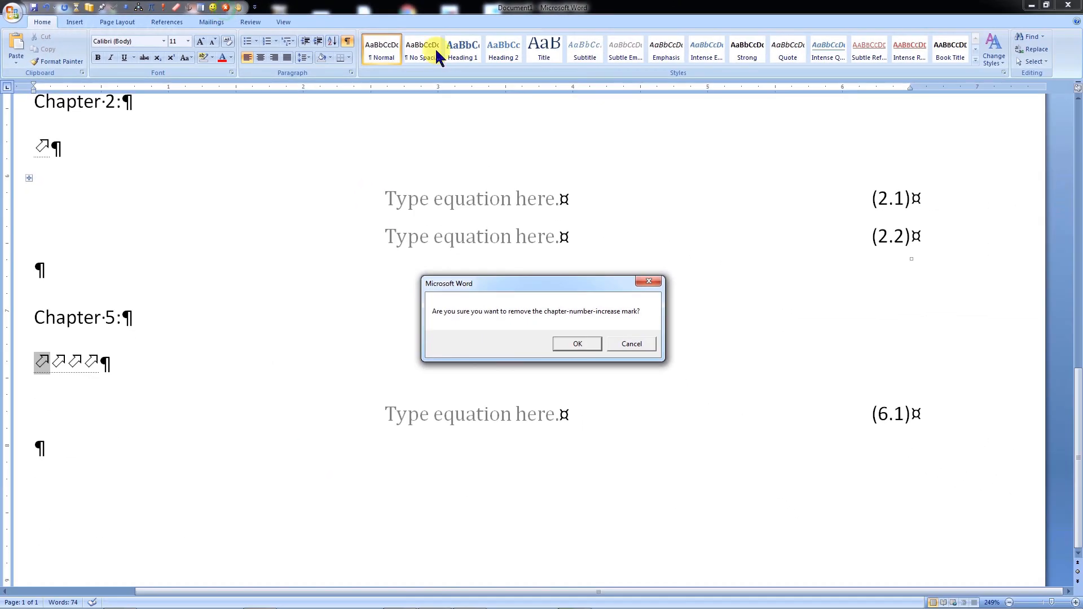
{"action": "left_click", "coordinate": [579, 345]}
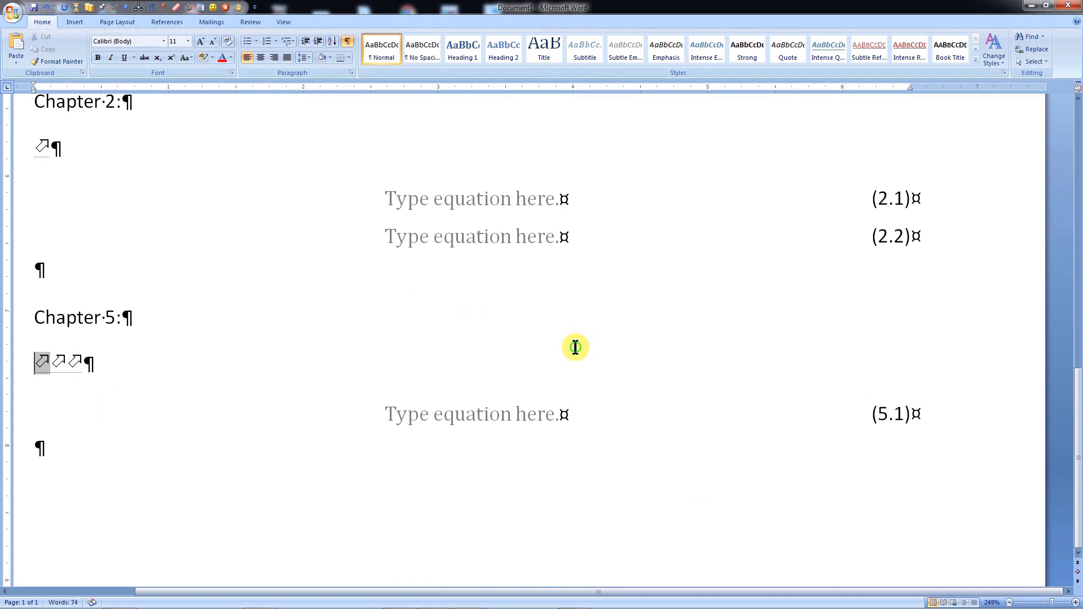
{"action": "key", "text": "ctrl+shift+8"}
Insert a chapter-numbered equation placeholder below equation (5.1) and place the cursor beneath it
{"action": "left_click", "coordinate": [153, 429]}
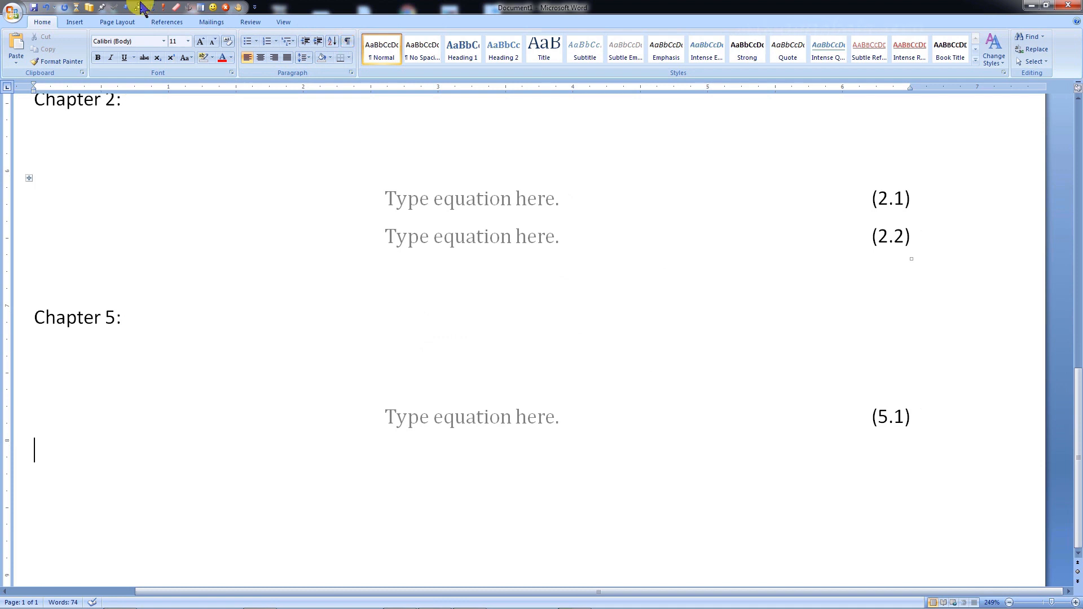
{"action": "left_click", "coordinate": [153, 8]}
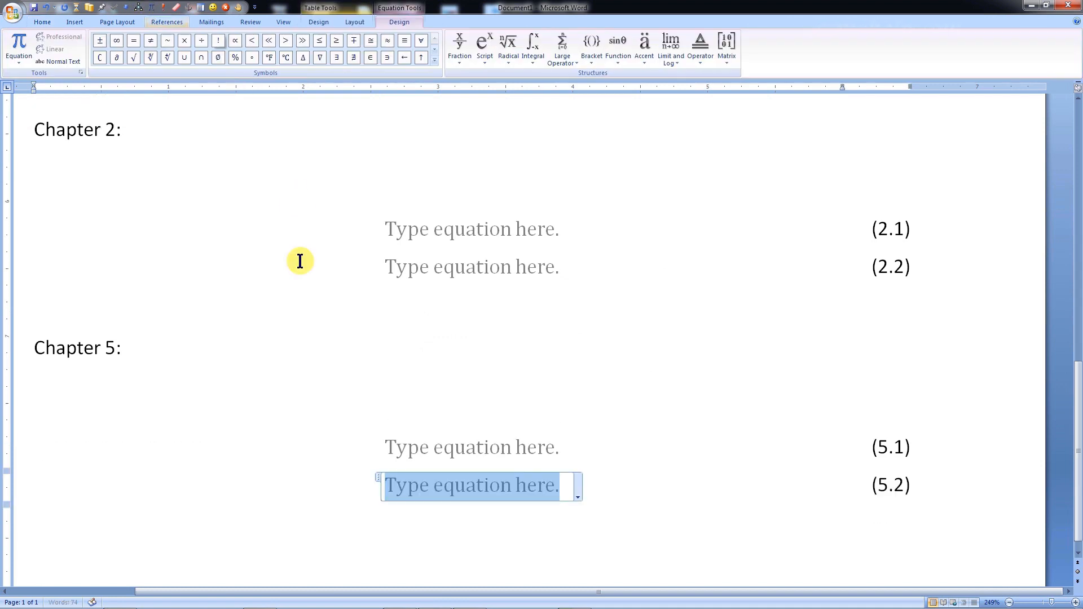
{"action": "left_click", "coordinate": [399, 543]}
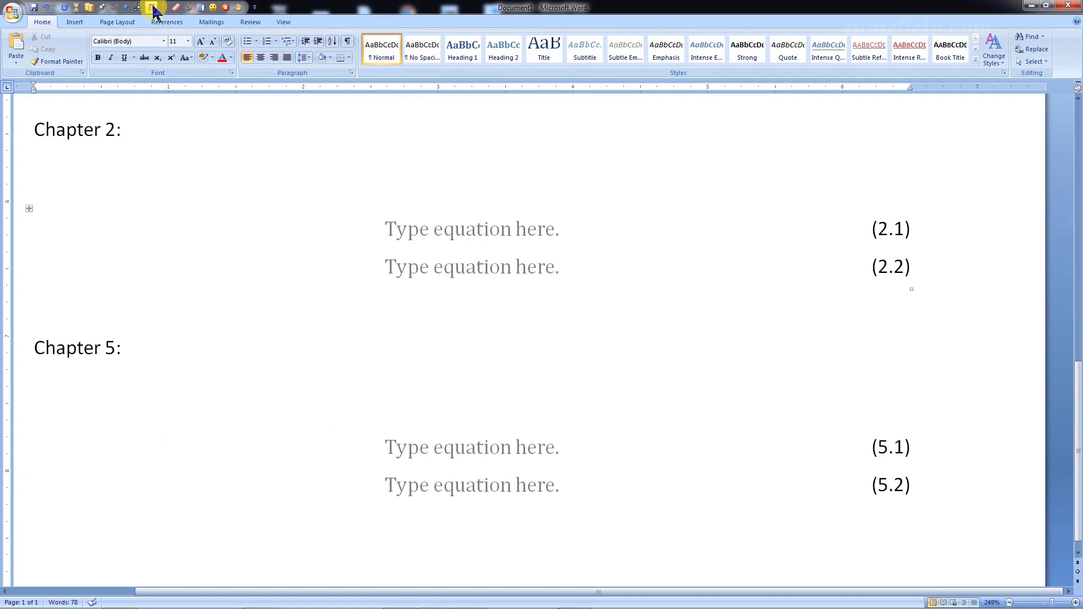
Insert another chapter-numbered equation placeholder directly below equation (5.2)
{"action": "left_click", "coordinate": [152, 8]}
{"action": "left_click", "coordinate": [335, 184]}
Cut the row of the first equation, numbered (1), from the start of the document and update all equation numbers
{"action": "scroll", "coordinate": [338, 185], "scroll_direction": "up", "scroll_amount": 20}
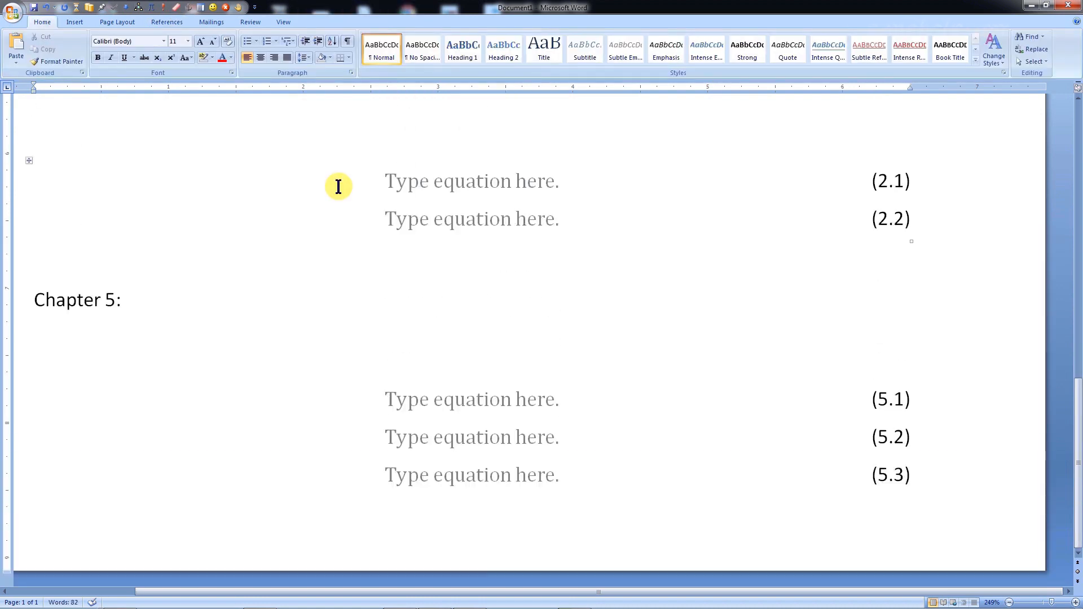
{"action": "left_click", "coordinate": [44, 123]}
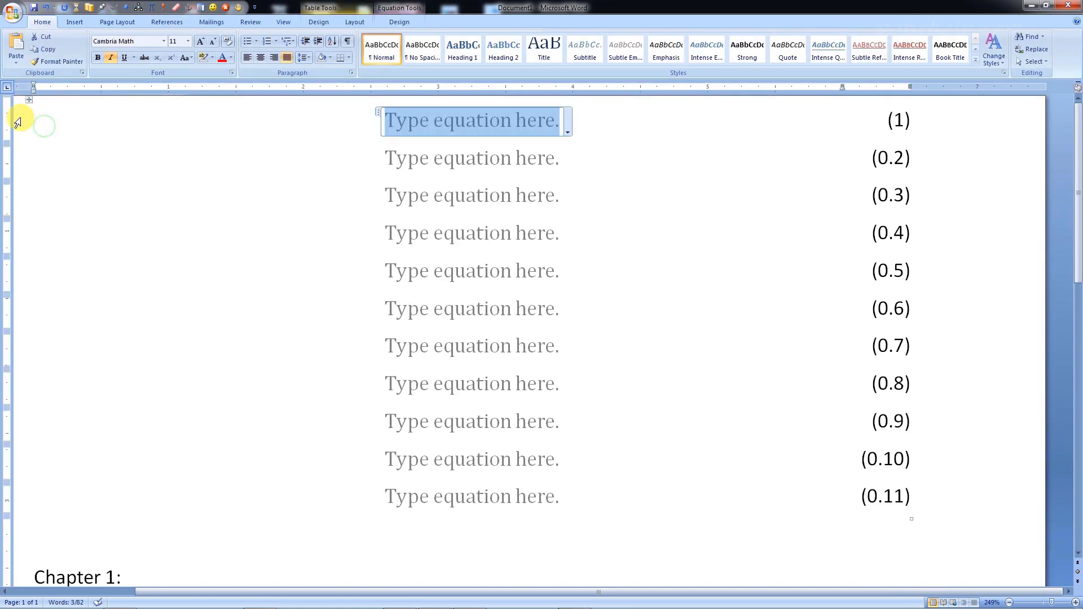
{"action": "left_click", "coordinate": [24, 118]}
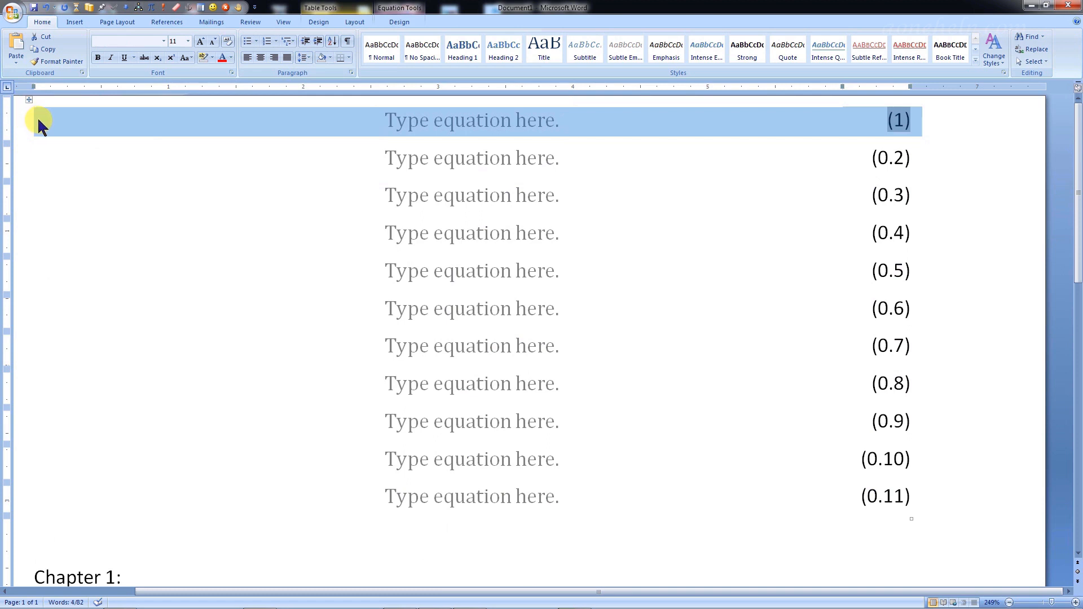
{"action": "right_click", "coordinate": [38, 120]}
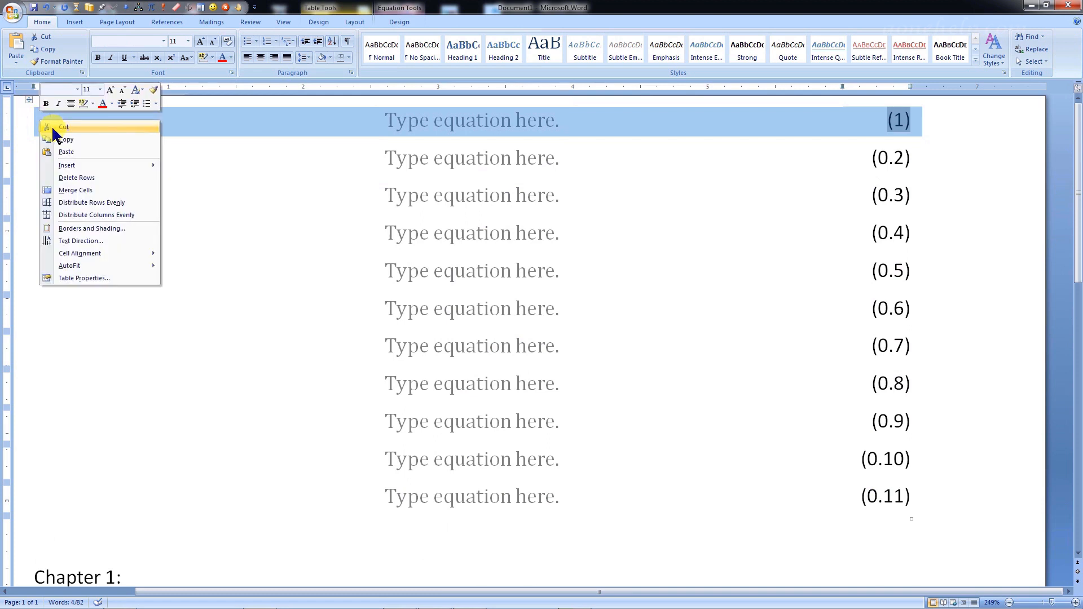
{"action": "left_click", "coordinate": [53, 127]}
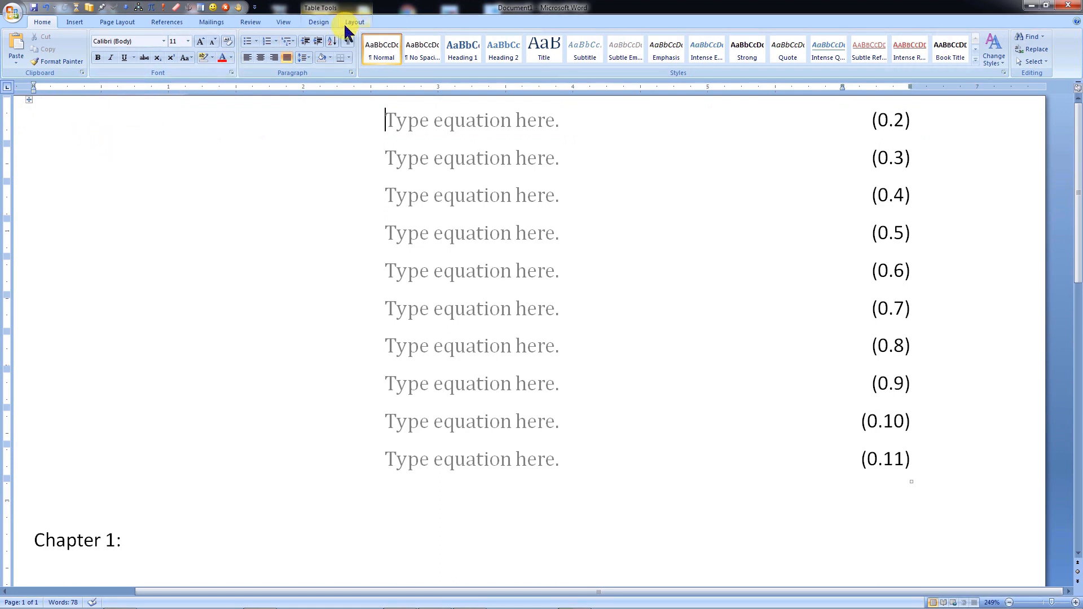
{"action": "left_click", "coordinate": [239, 7]}
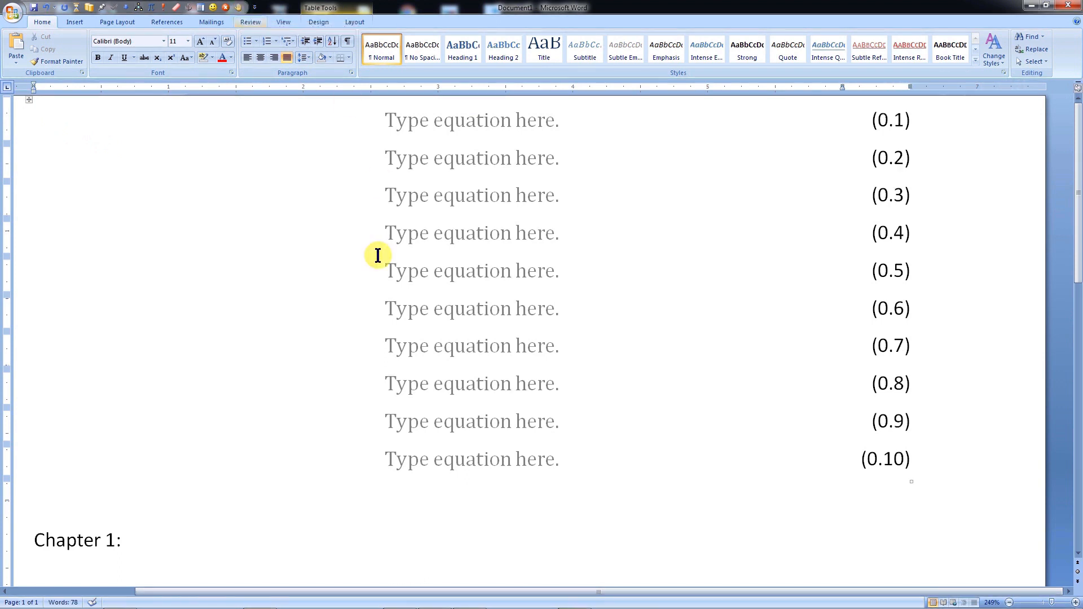
{"action": "scroll", "coordinate": [281, 373], "scroll_direction": "down", "scroll_amount": 15}
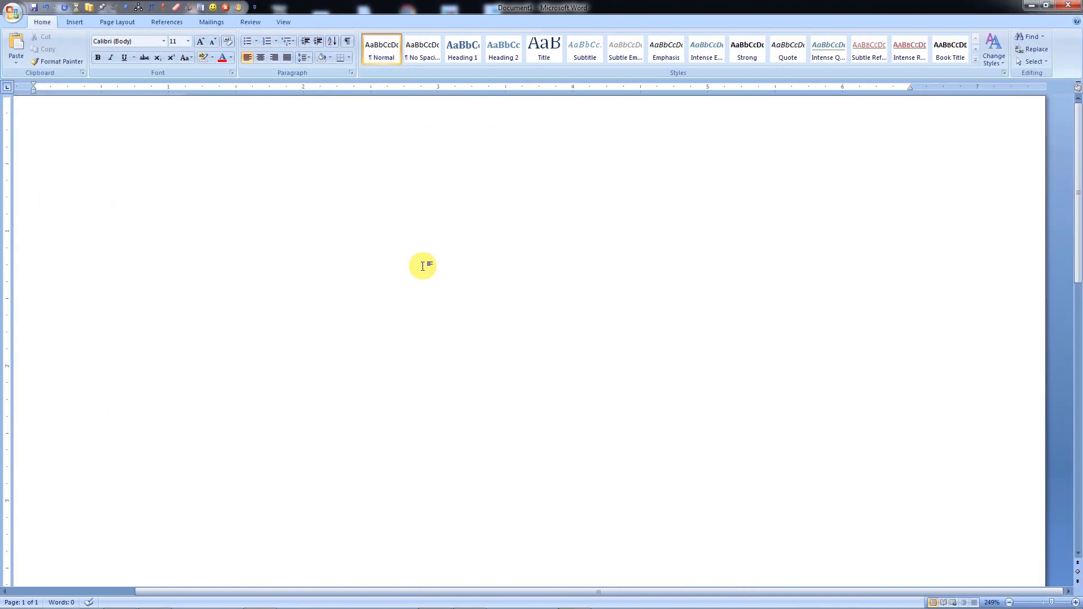
Insert the unnumbered equation A=πr² on the first line of the blank document
{"action": "key", "text": "alt+equal"}
{"action": "type", "text": "A=\\pi r"}
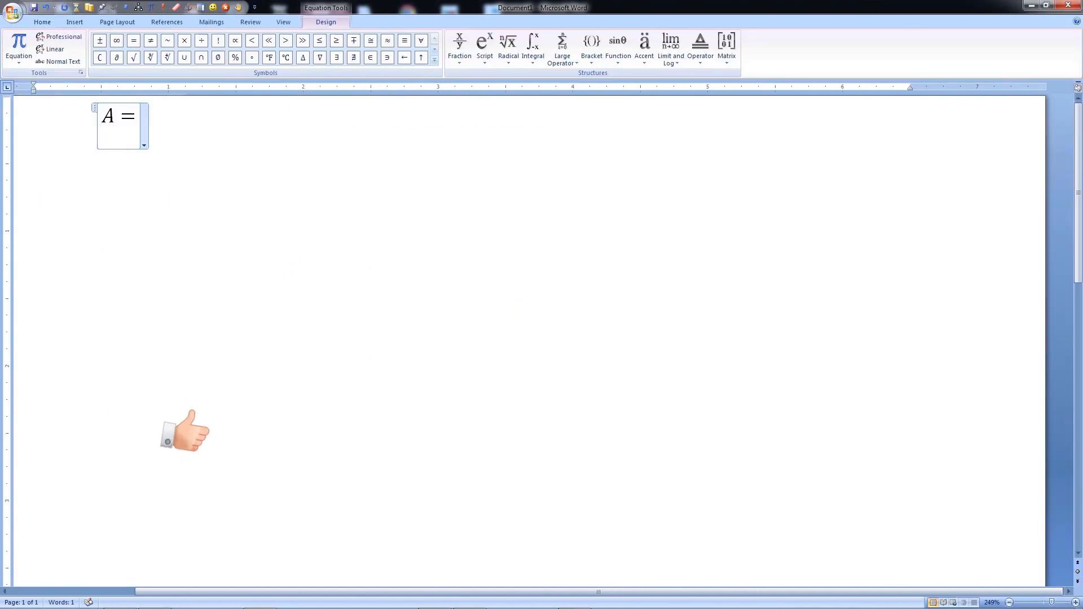
{"action": "type", "text": "^2"}
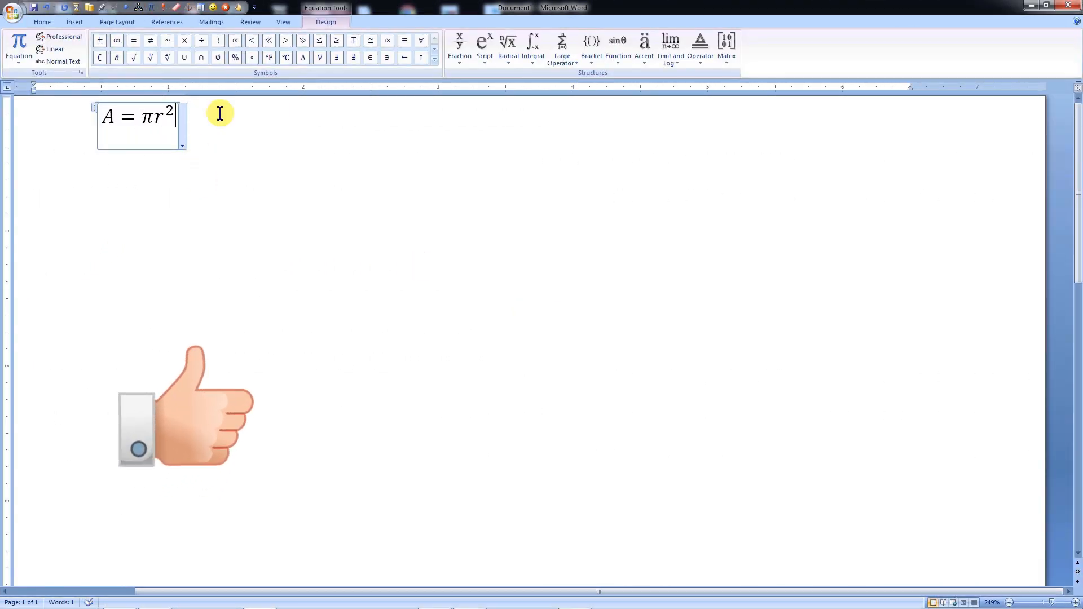
Add the unnumbered equation V=4/3 πr³, with 4/3 as a stacked fraction, on a new line below A=πr²
{"action": "left_click", "coordinate": [220, 113]}
{"action": "key", "text": "Return"}
{"action": "key", "text": "alt+equal"}
{"action": "type", "text": "V"}
{"action": "type", "text": "=4/3 \\p"}
{"action": "type", "text": "i "}
{"action": "type", "text": "r^3"}
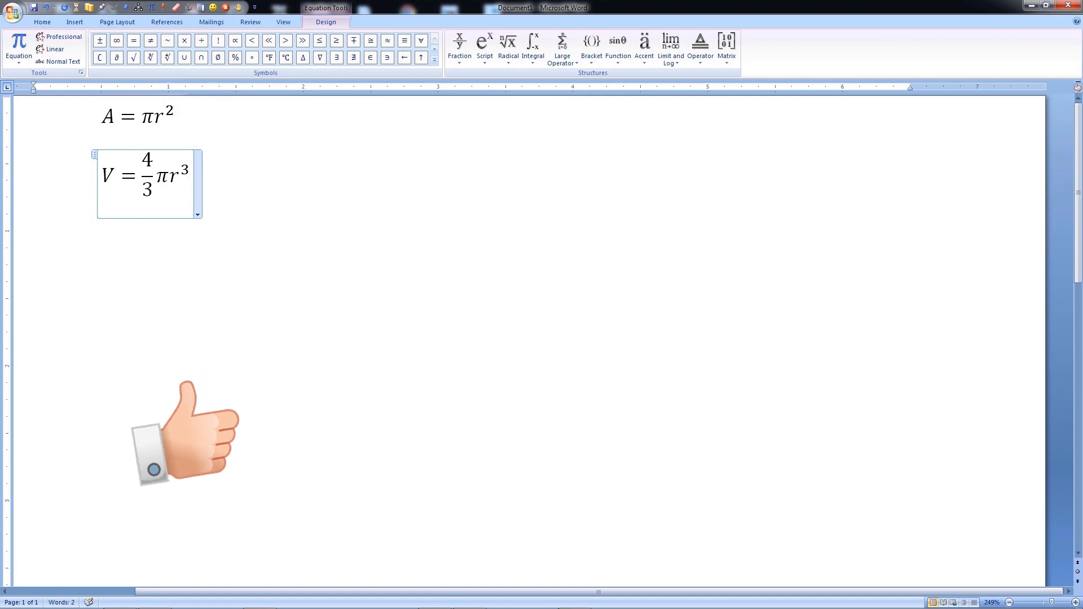
{"action": "left_click", "coordinate": [249, 201]}
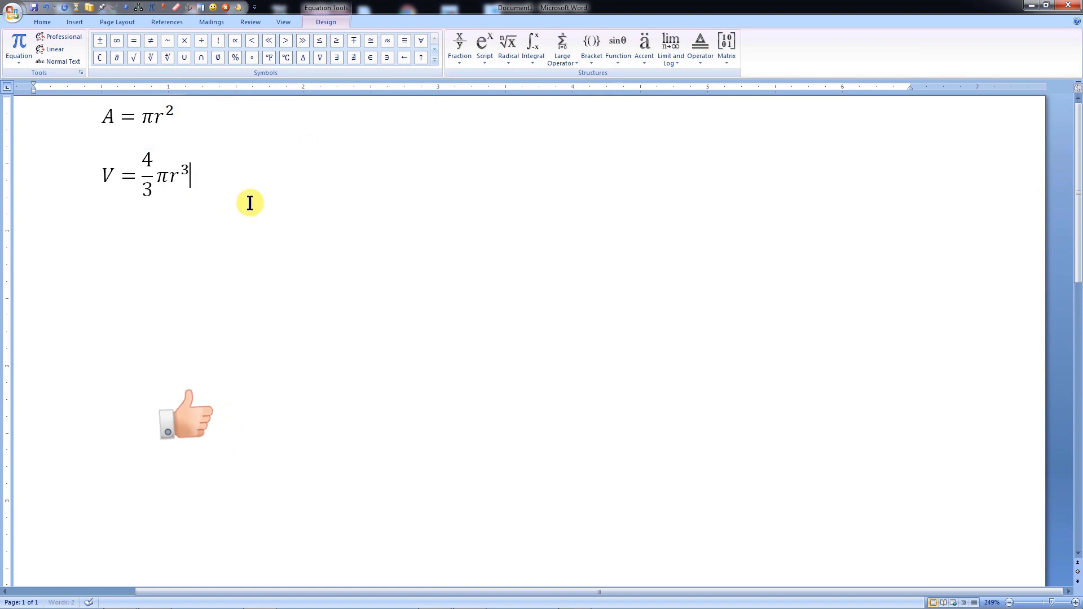
Insert an automatically numbered equation below the volume formula and enter x_2+y_2=1 in it
{"action": "left_click", "coordinate": [152, 7]}
{"action": "type", "text": "x_2+"}
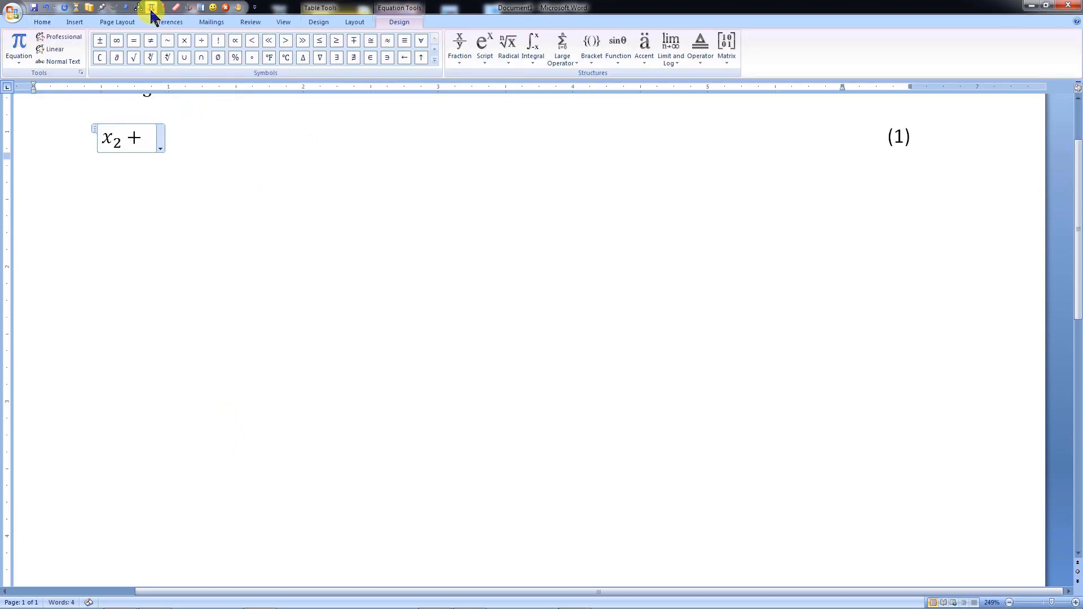
{"action": "type", "text": "y_2 =1"}
{"action": "left_click", "coordinate": [228, 232]}
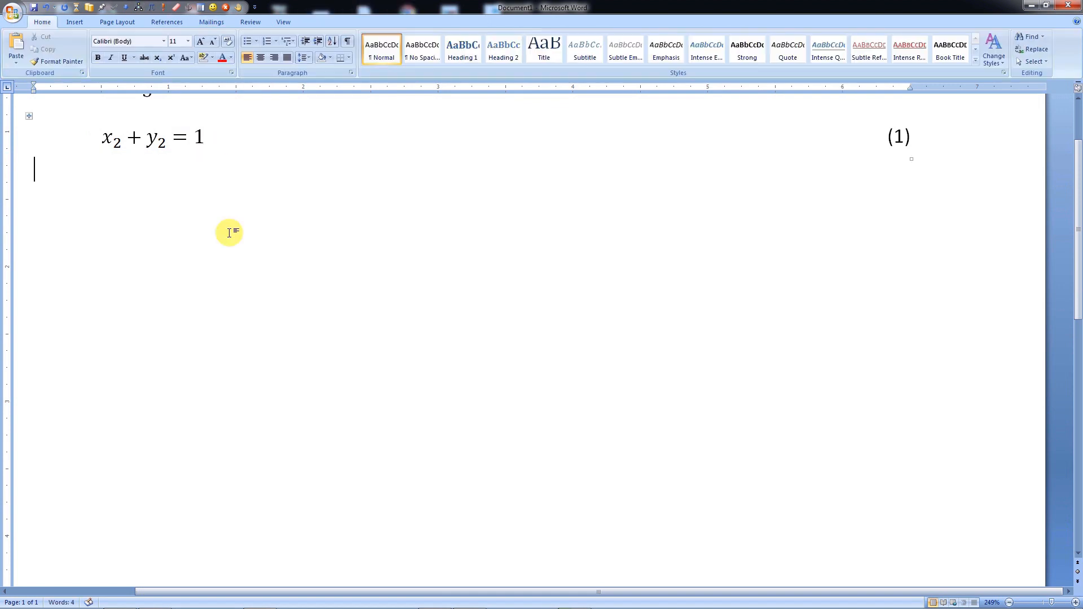
Insert the unnumbered equation x²+y²=1 on the line below the numbered equation
{"action": "key", "text": "alt+equal"}
{"action": "type", "text": "x"}
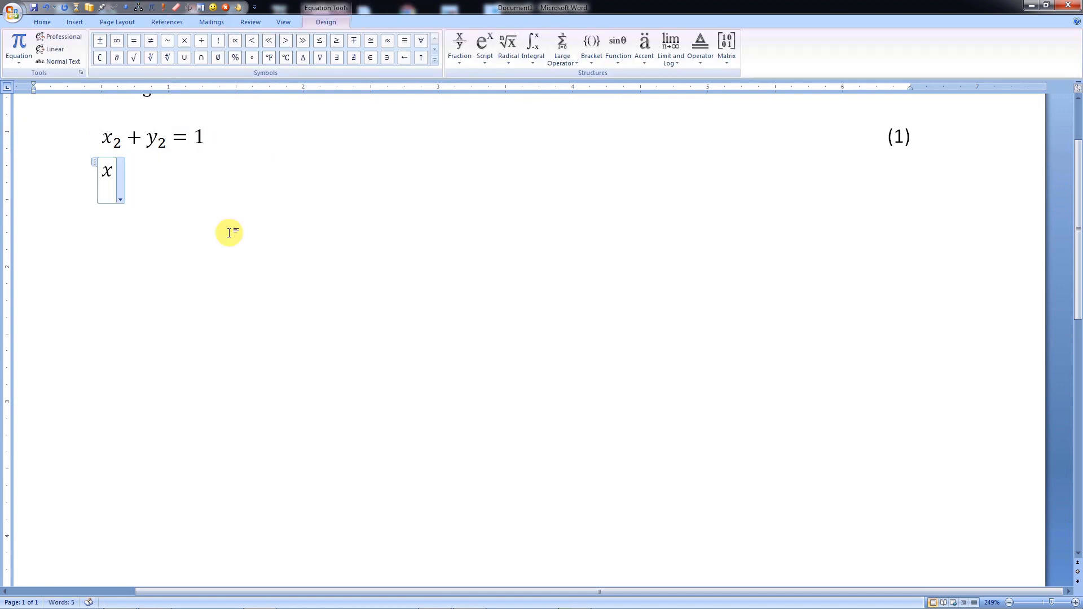
{"action": "type", "text": "^2+y^2="}
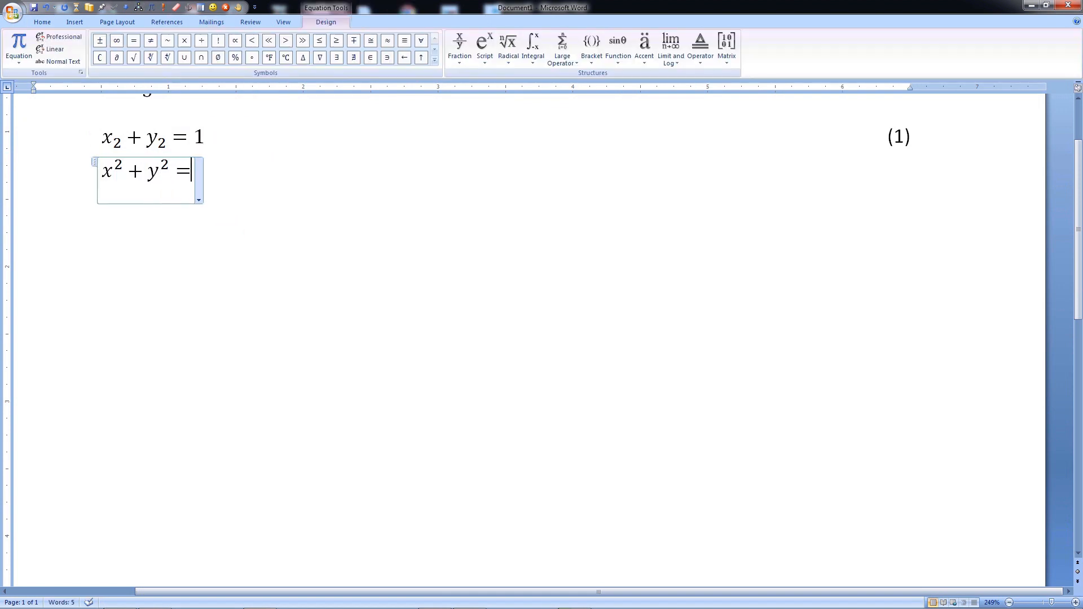
{"action": "type", "text": "1"}
{"action": "left_click", "coordinate": [312, 362]}
Add a blank line between the numbered equation x_2+y_2=1 and the equation x²+y²=1
{"action": "scroll", "coordinate": [312, 362], "scroll_direction": "up", "scroll_amount": 2}
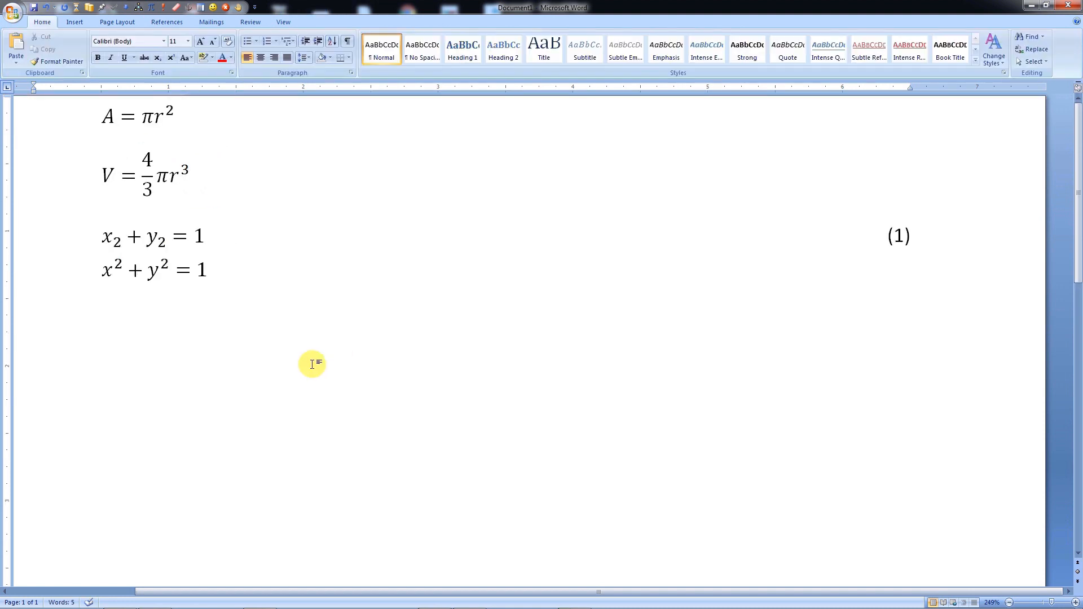
{"action": "left_click", "coordinate": [959, 242]}
{"action": "key", "text": "Return"}
{"action": "left_click", "coordinate": [767, 403]}
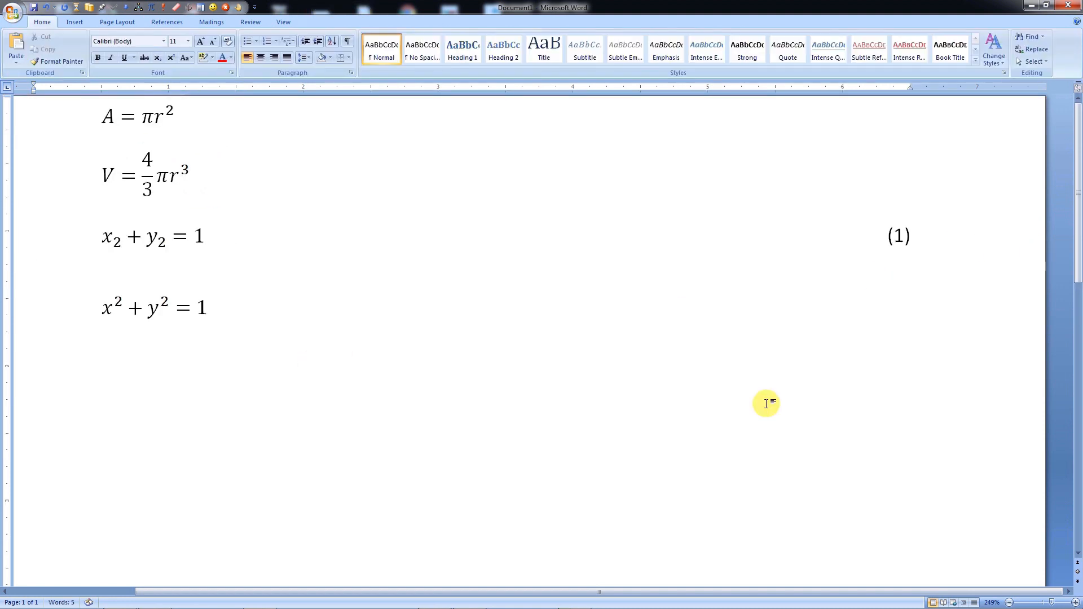
Add the text line "Cubic equation" below x²+y²=1 and start a new line under it
{"action": "key", "text": "Return"}
{"action": "type", "text": "Cubic eq"}
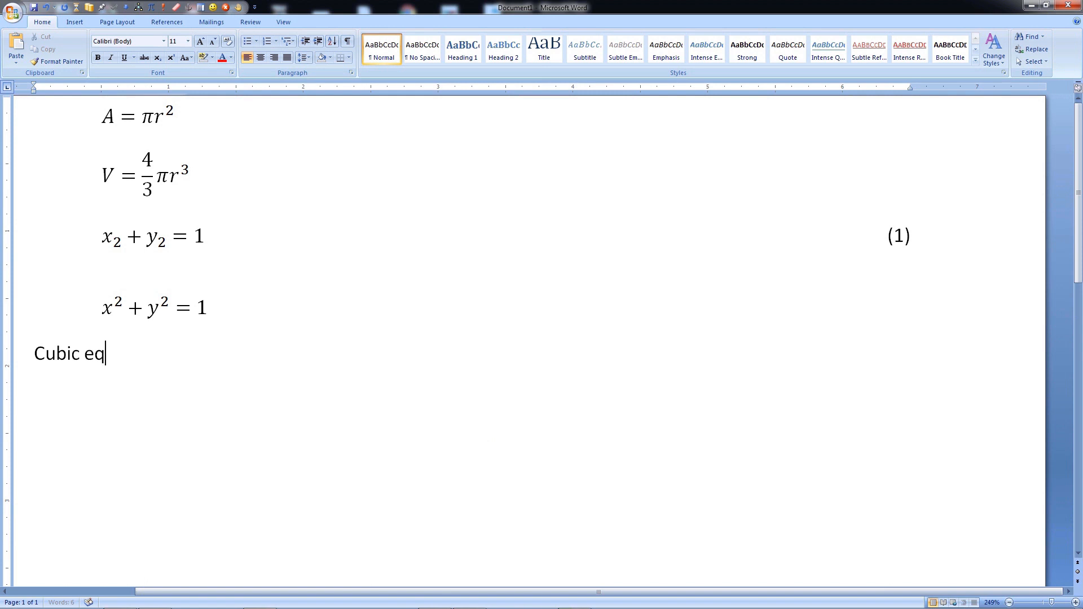
{"action": "type", "text": "uation"}
{"action": "key", "text": "Return"}
Insert an automatically numbered equation below the "Cubic equation" line and enter ax^3+bx^2+cx+d=0
{"action": "left_click", "coordinate": [153, 7]}
{"action": "type", "text": "ax^3+bx^2+cx+d=0"}
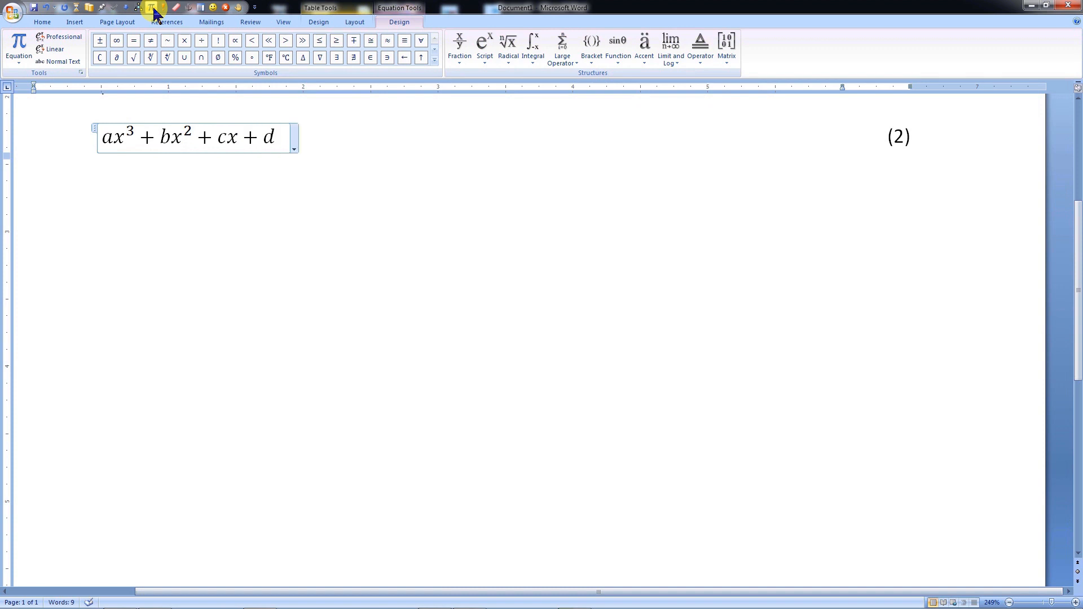
{"action": "left_click", "coordinate": [157, 234]}
Insert an equation number after A=πr² and move it over to the right margin
{"action": "scroll", "coordinate": [157, 237], "scroll_direction": "up", "scroll_amount": 4}
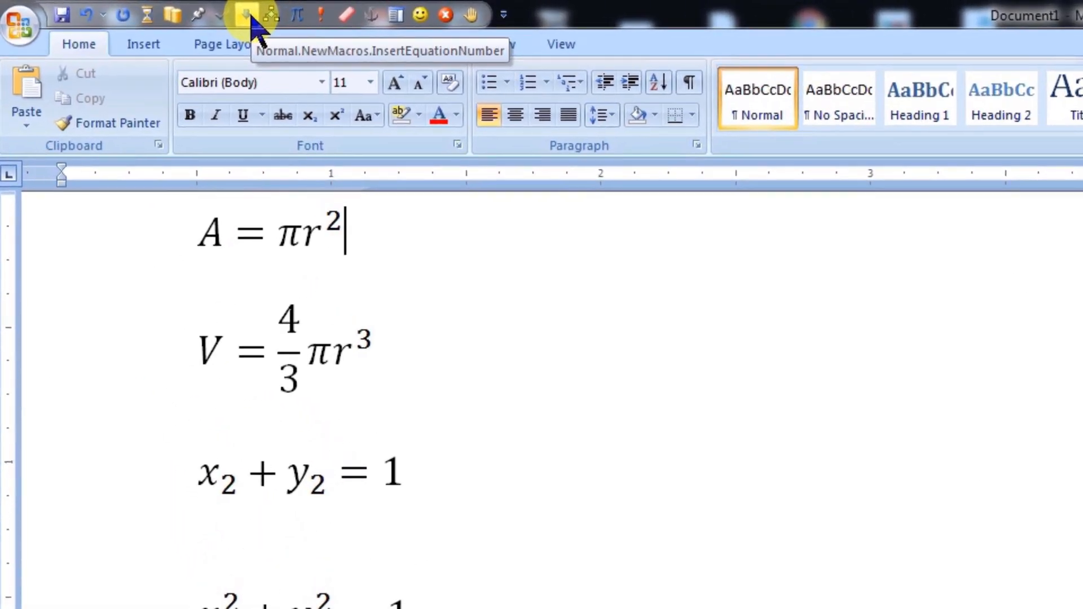
{"action": "left_click", "coordinate": [246, 15]}
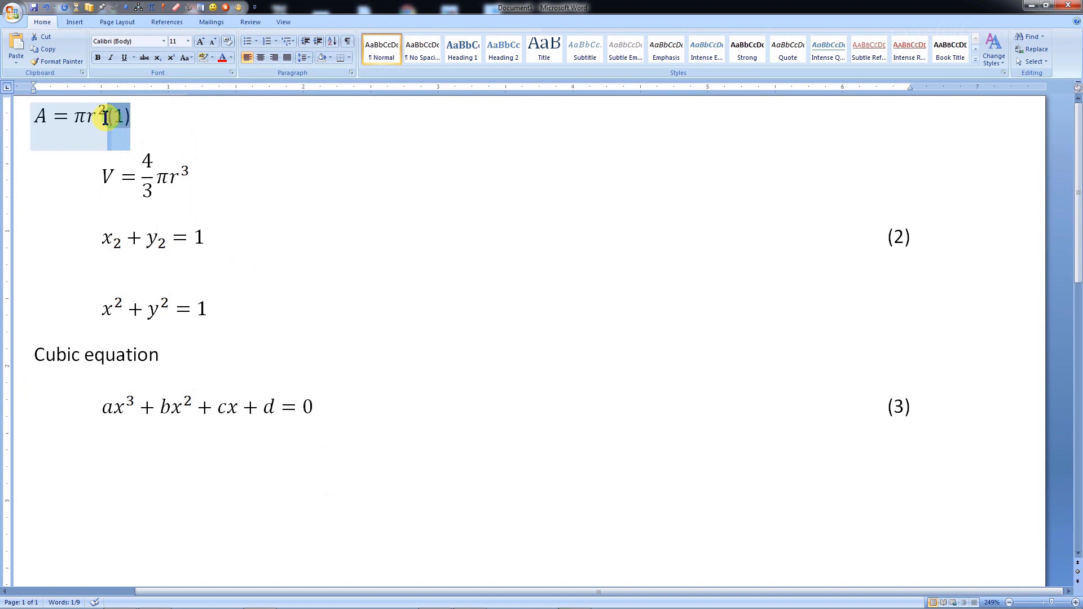
{"action": "left_click", "coordinate": [105, 119]}
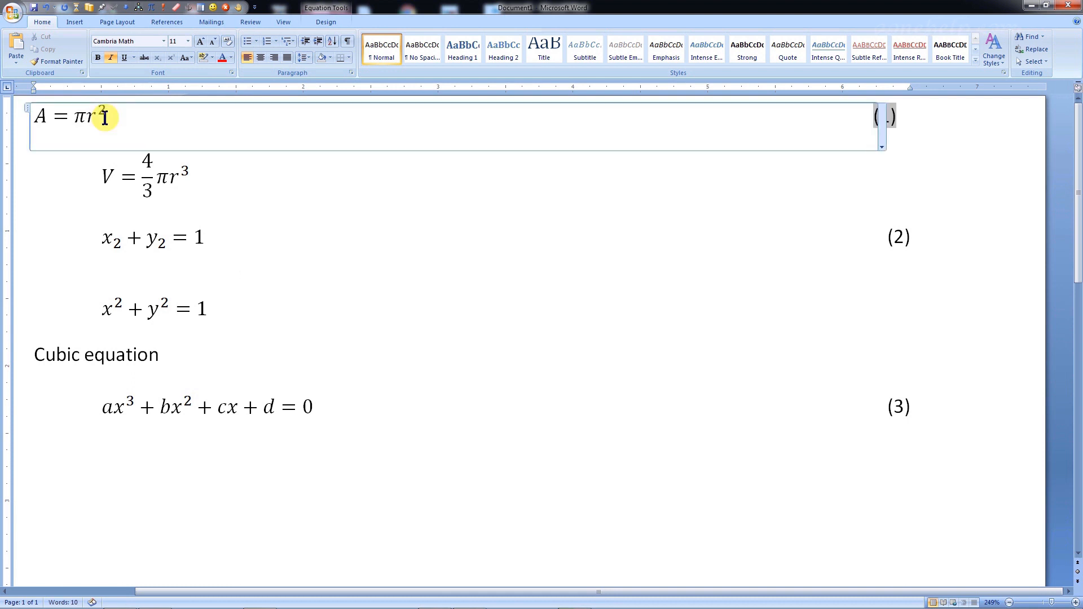
Add equation numbers at the right margin to the existing equations V=4/3 πr³ and x²+y²=1
{"action": "left_click", "coordinate": [255, 205]}
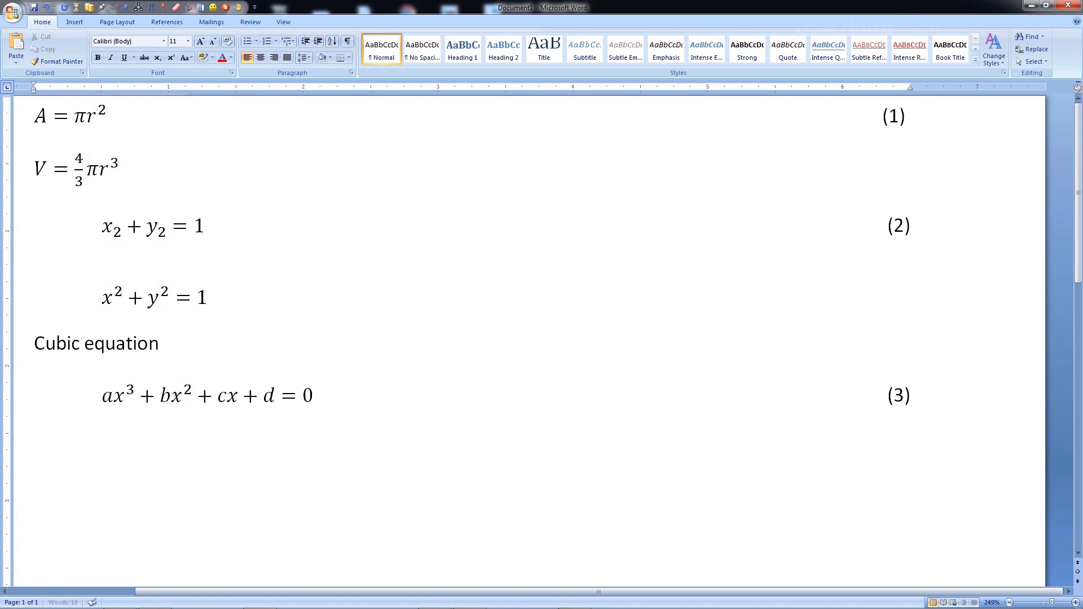
{"action": "left_click", "coordinate": [127, 8]}
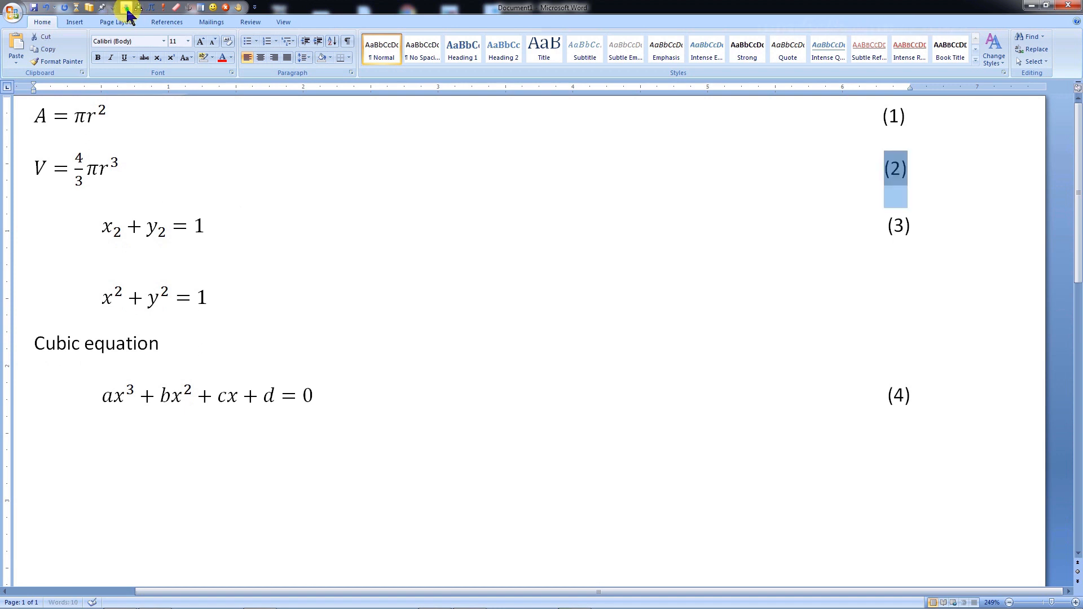
{"action": "left_click", "coordinate": [397, 308]}
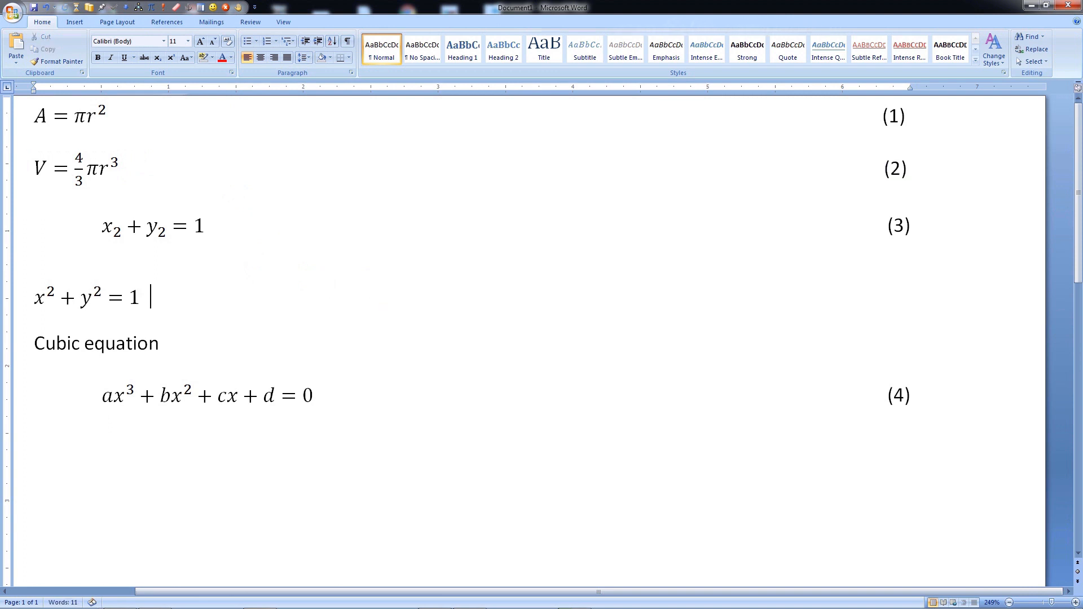
{"action": "left_click", "coordinate": [127, 9]}
{"action": "left_click", "coordinate": [837, 295]}
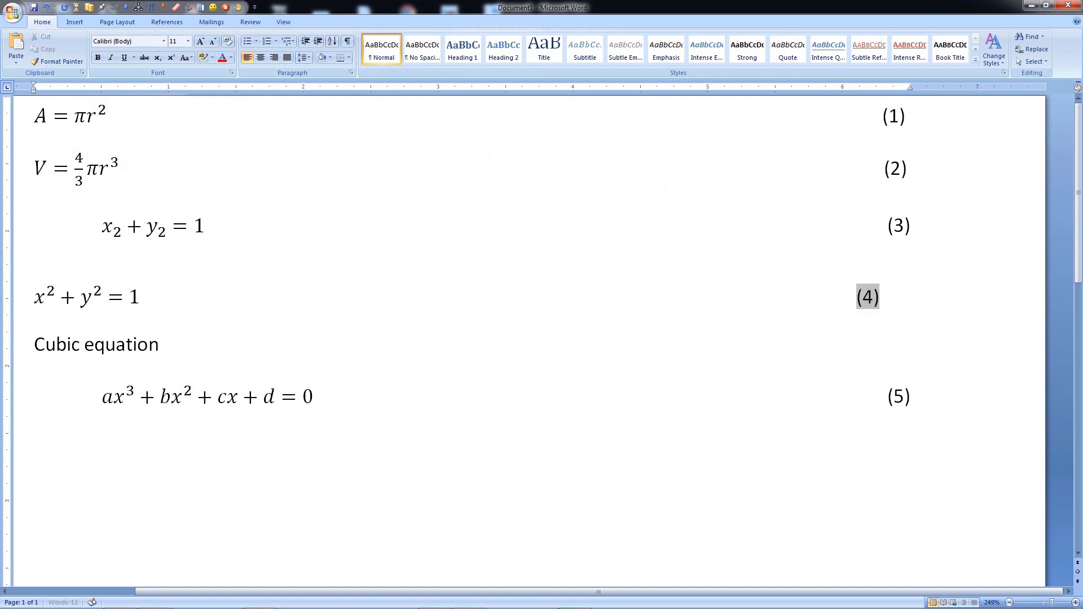
{"action": "left_click", "coordinate": [355, 510]}
{"action": "type", "text": "We have"}
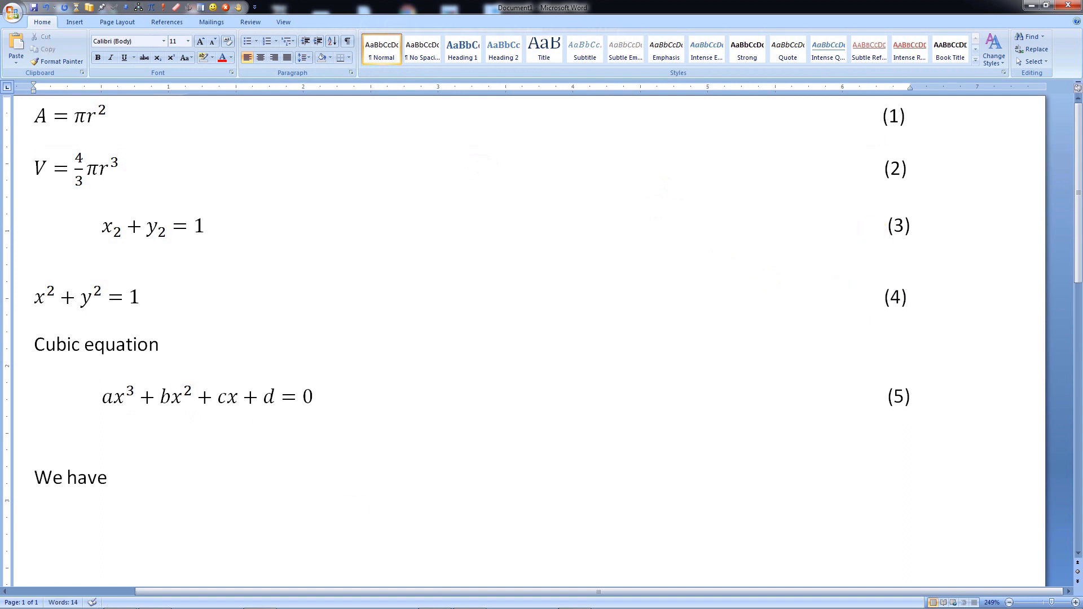
{"action": "left_click", "coordinate": [163, 8]}
{"action": "left_click", "coordinate": [883, 396]}
Write "Now substituting values in" below the cubic equation and add a cross-reference to equation (5)
{"action": "type", "text": "Now subs"}
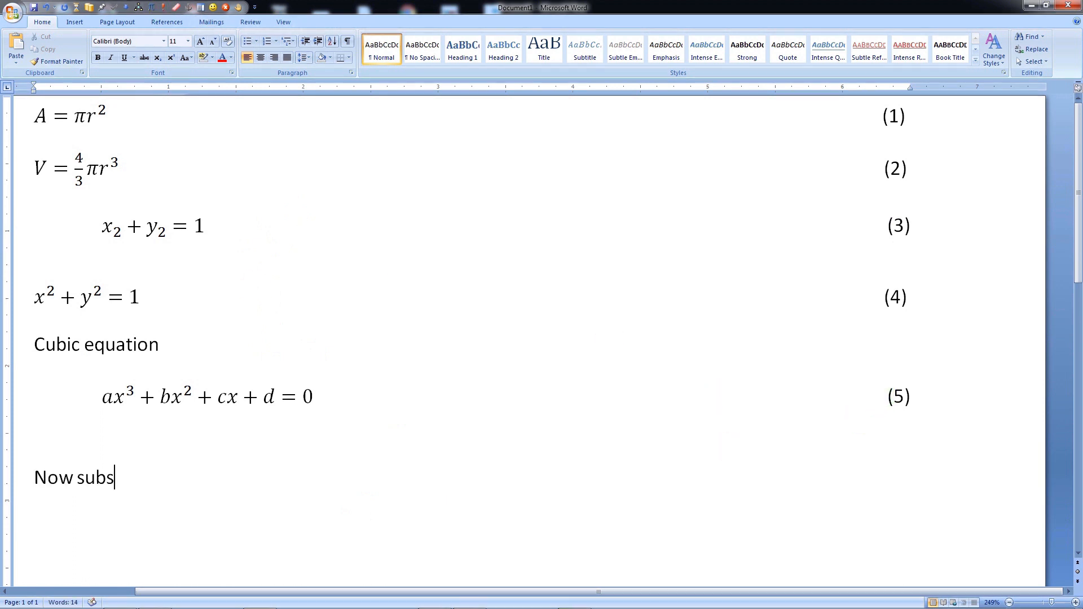
{"action": "type", "text": "tituting values in"}
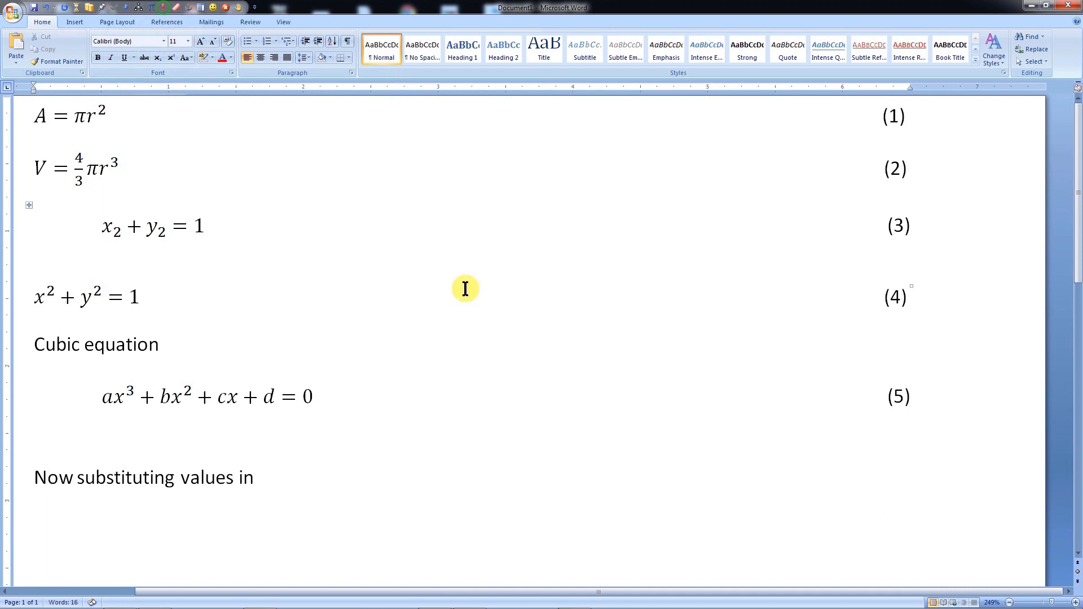
{"action": "left_click", "coordinate": [885, 397]}
{"action": "key", "text": "Return"}
Insert an equation number on the "Cubic equation" text line, align it at the right margin, and return to the last line
{"action": "left_click", "coordinate": [265, 360]}
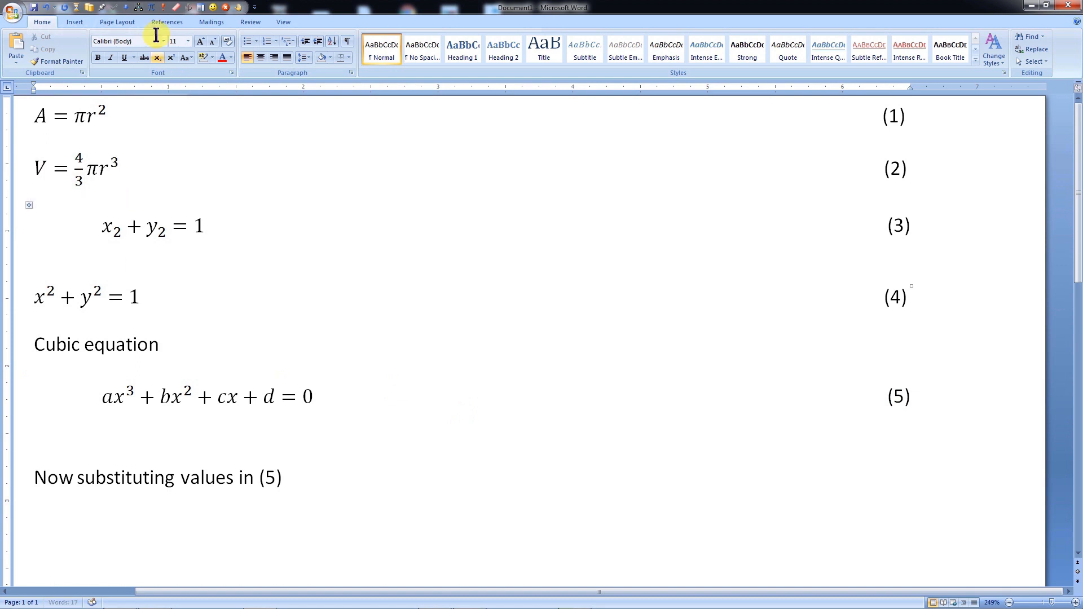
{"action": "left_click", "coordinate": [126, 10]}
{"action": "left_click", "coordinate": [872, 339]}
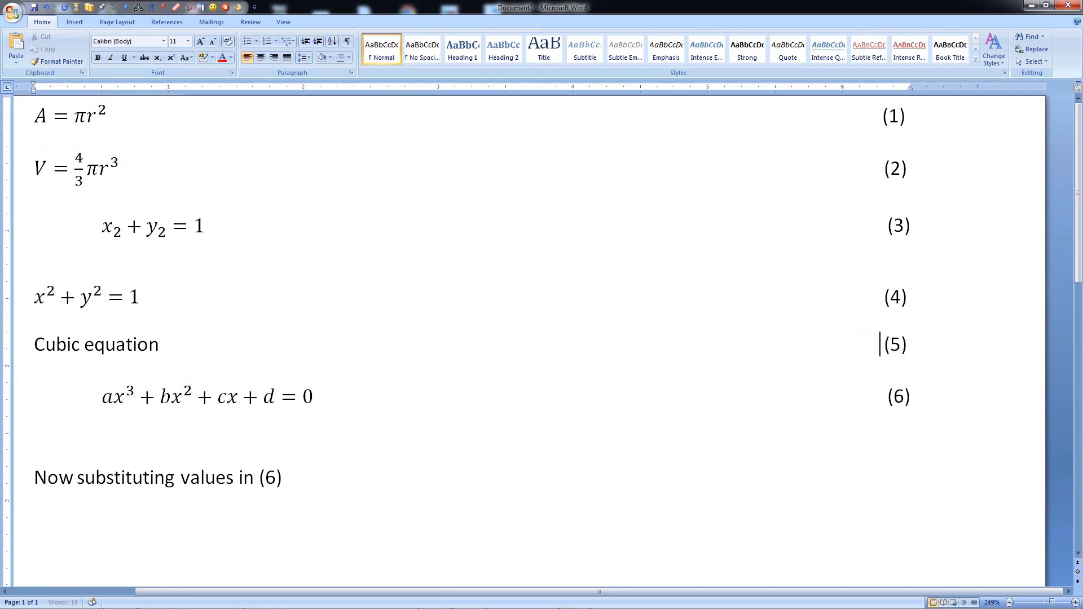
{"action": "left_click", "coordinate": [833, 466]}
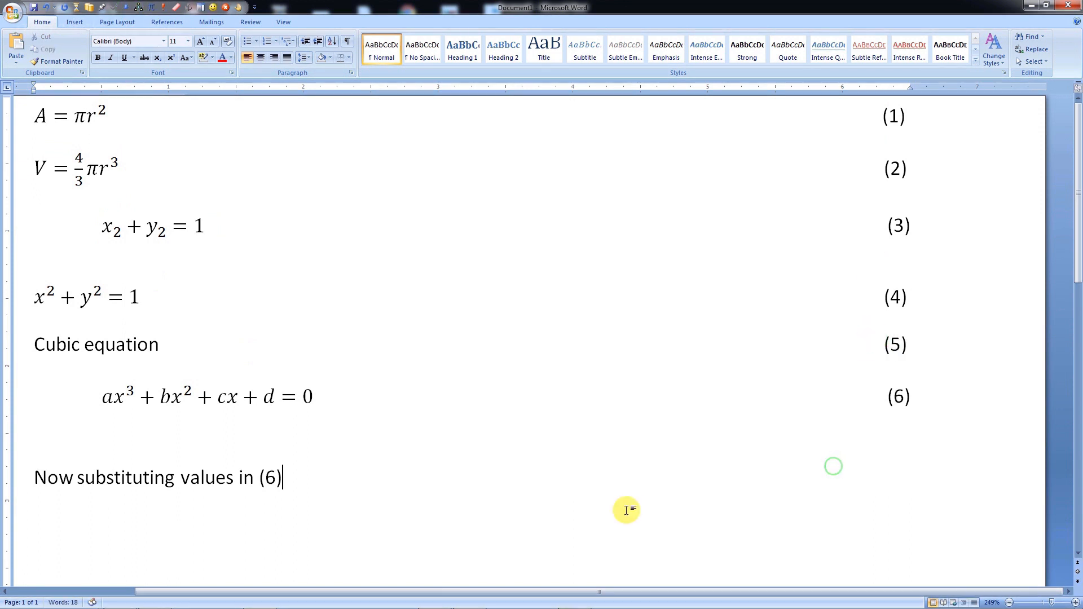
Delete the equation number beside x²+y²=1 and update all equation numbers and cross-references
{"action": "double_click", "coordinate": [904, 297]}
{"action": "key", "text": "Delete"}
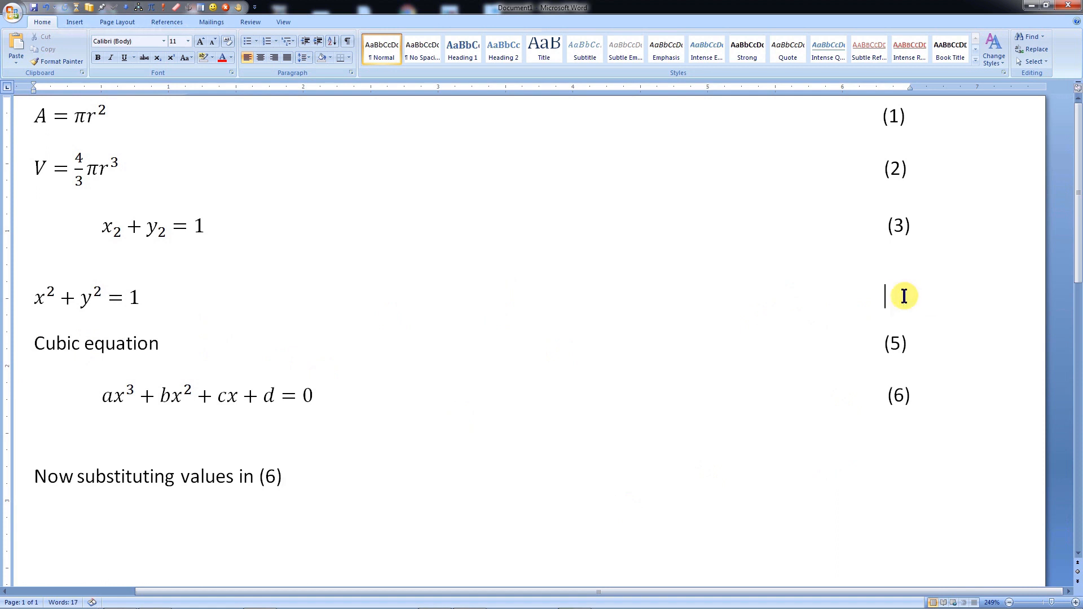
{"action": "left_click", "coordinate": [238, 7]}
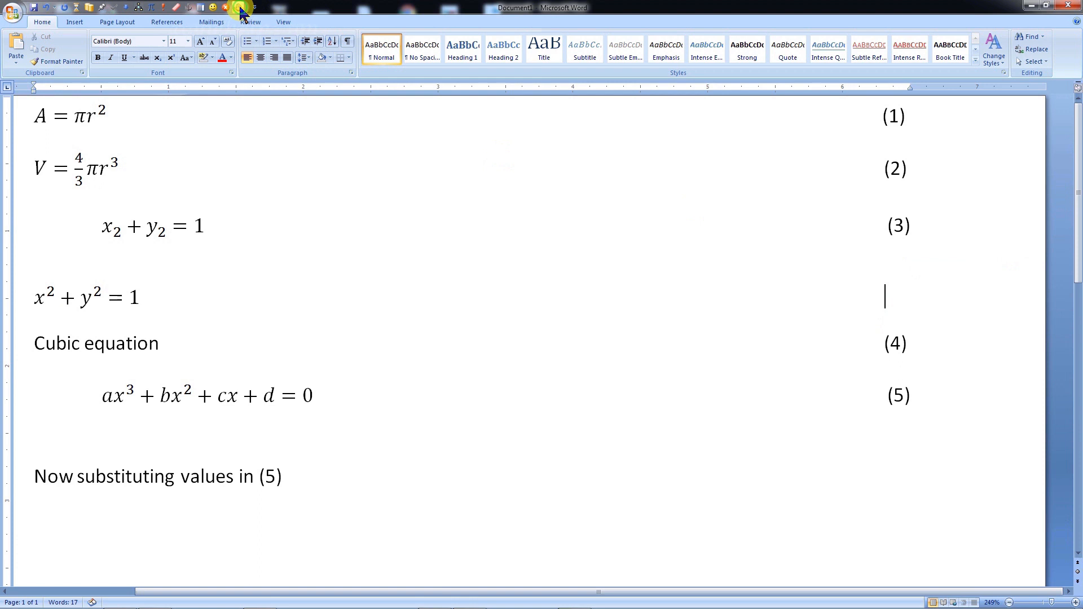
Delete the "Cubic equation" text line with its number and update all equation numbers and cross-references
{"action": "left_click", "coordinate": [19, 349]}
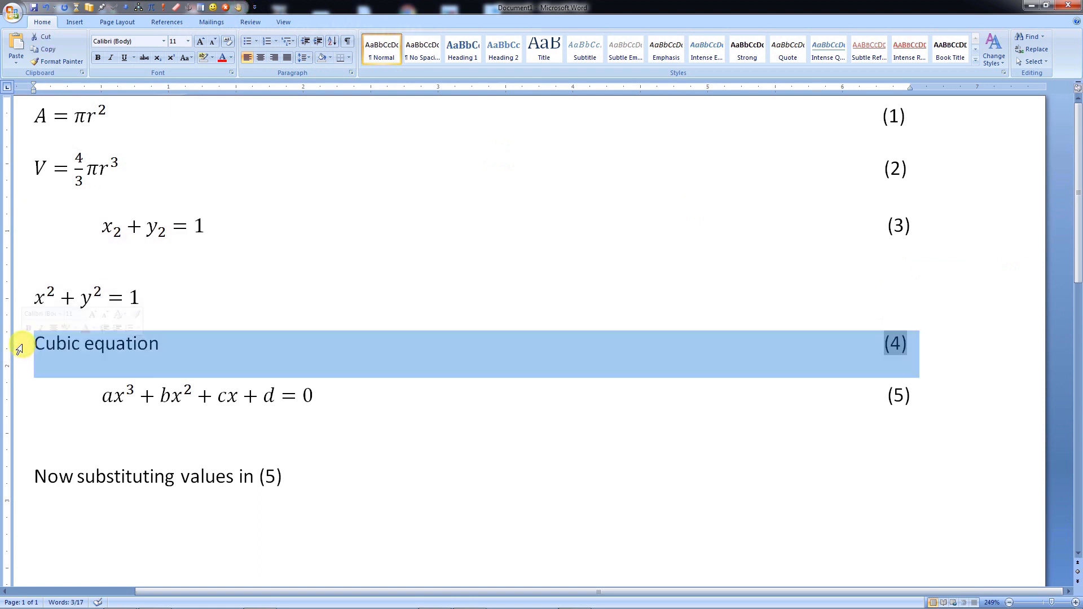
{"action": "key", "text": "Delete"}
{"action": "left_click", "coordinate": [236, 7]}
{"action": "left_click", "coordinate": [436, 449]}
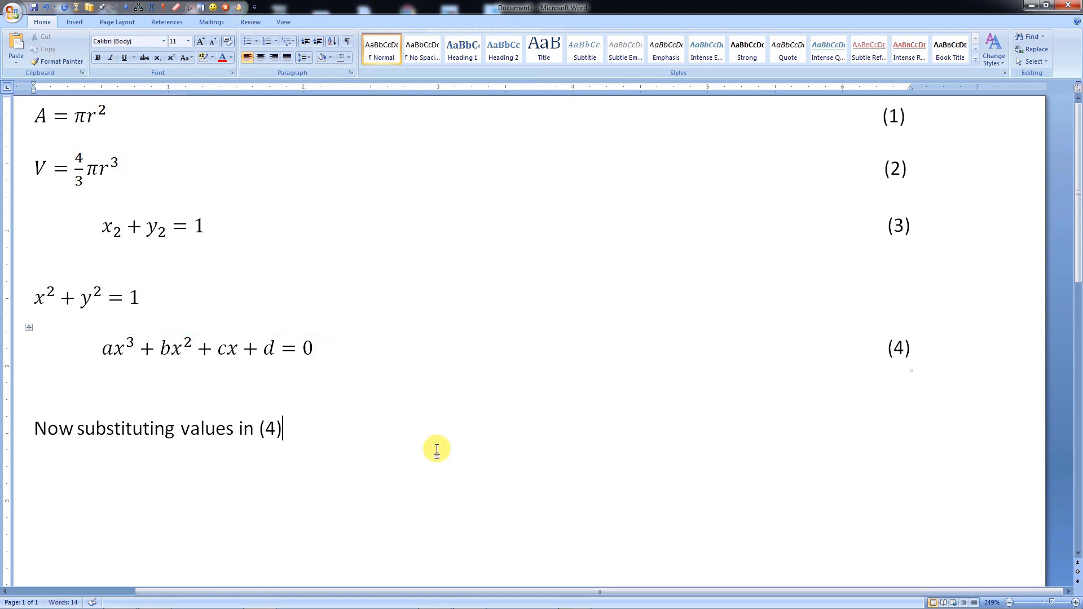
Left-align the equations x₂+y₂=1 and ax³+bx²+cx+d=0 in their numbered rows, and select the cubic equation's whole row
{"action": "left_click", "coordinate": [198, 228]}
{"action": "left_click", "coordinate": [224, 236]}
{"action": "left_click", "coordinate": [198, 289]}
{"action": "left_click", "coordinate": [270, 350]}
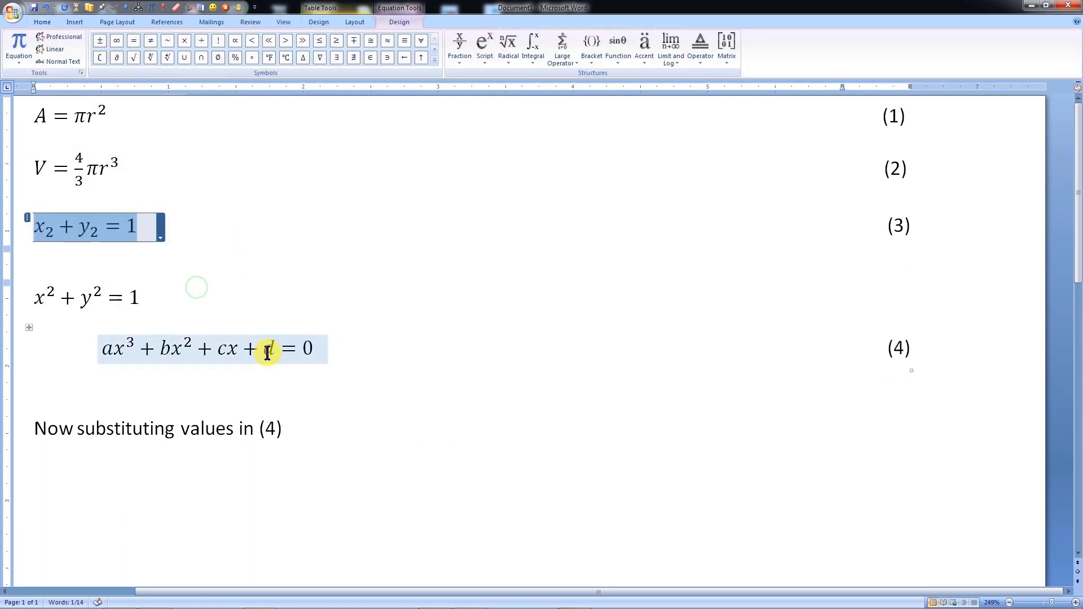
{"action": "left_click", "coordinate": [332, 360]}
{"action": "left_click", "coordinate": [310, 408]}
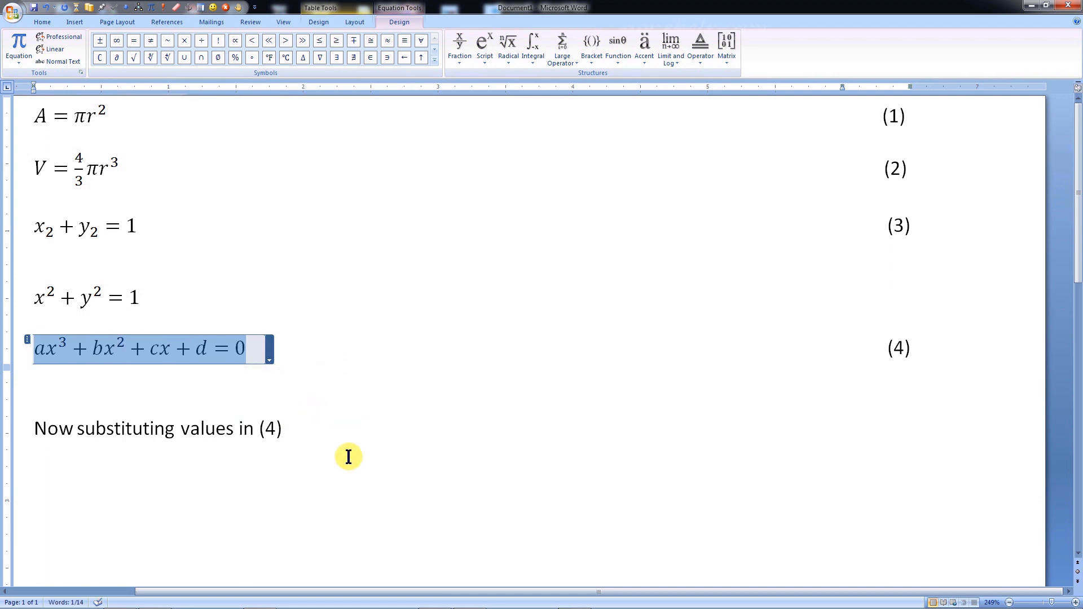
{"action": "left_click", "coordinate": [28, 328]}
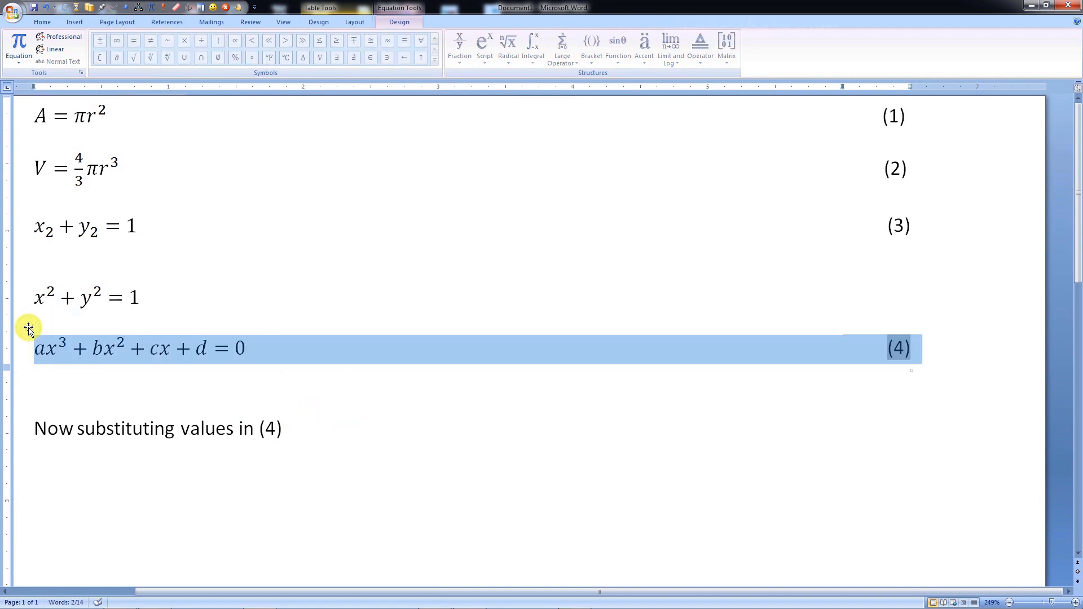
{"action": "left_click", "coordinate": [205, 544]}
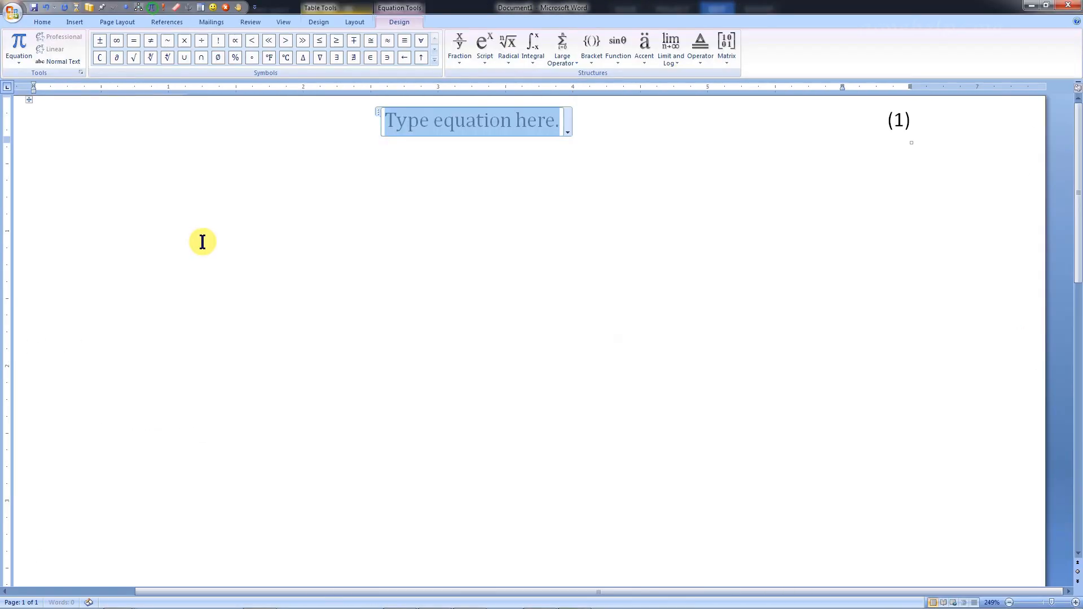
Insert a second numbered equation placeholder below equation (1) and place the cursor on the line beneath it
{"action": "left_click", "coordinate": [201, 242]}
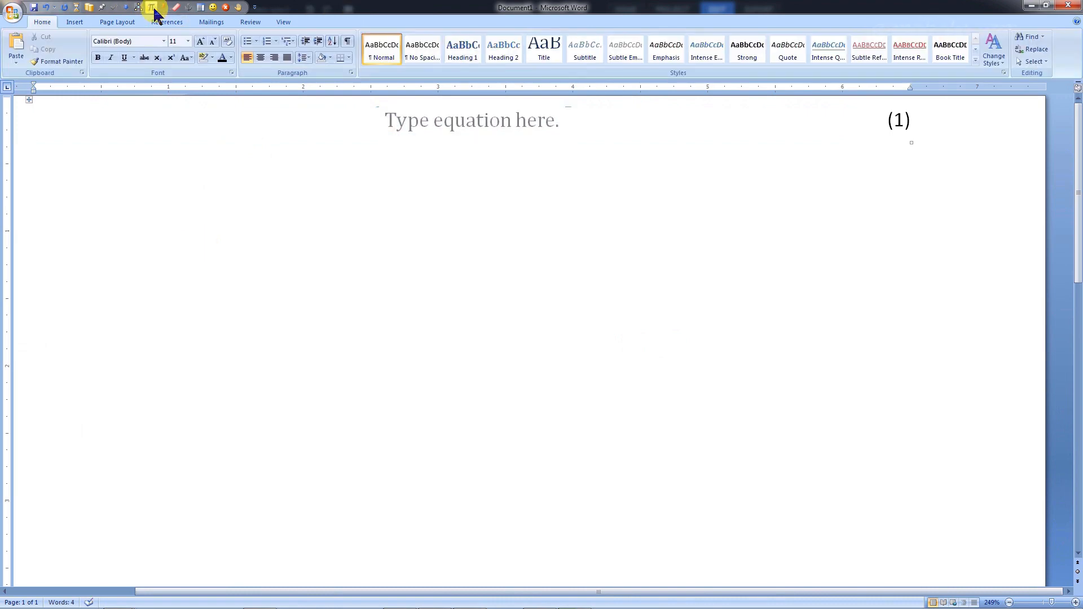
{"action": "left_click", "coordinate": [160, 9]}
{"action": "left_click", "coordinate": [165, 305]}
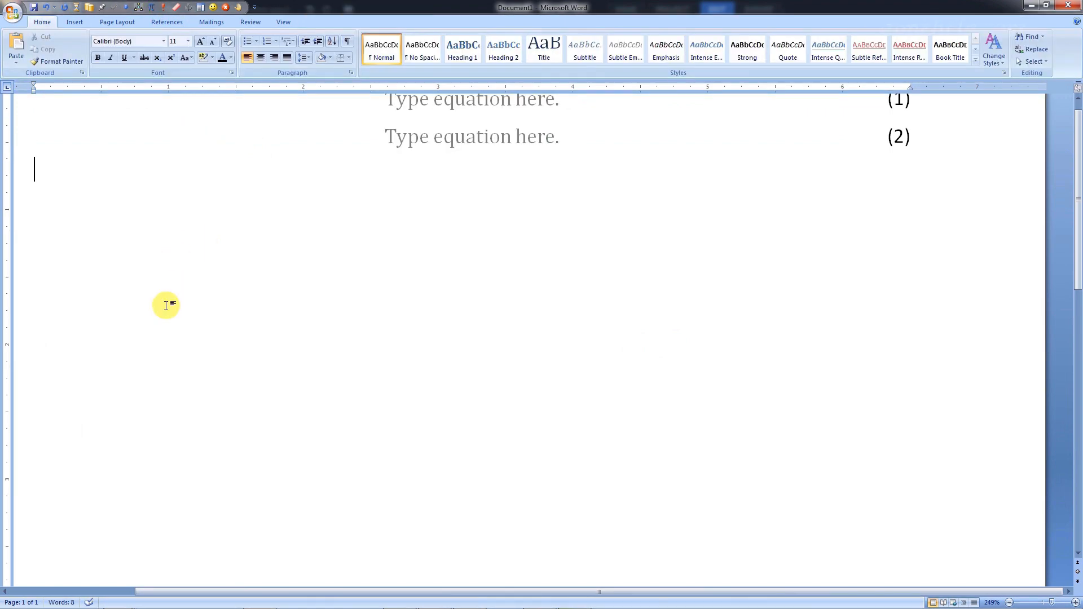
Write two "Theorem" lines below equation (2), giving each an automatic theorem number without a chapter
{"action": "type", "text": "Theorem"}
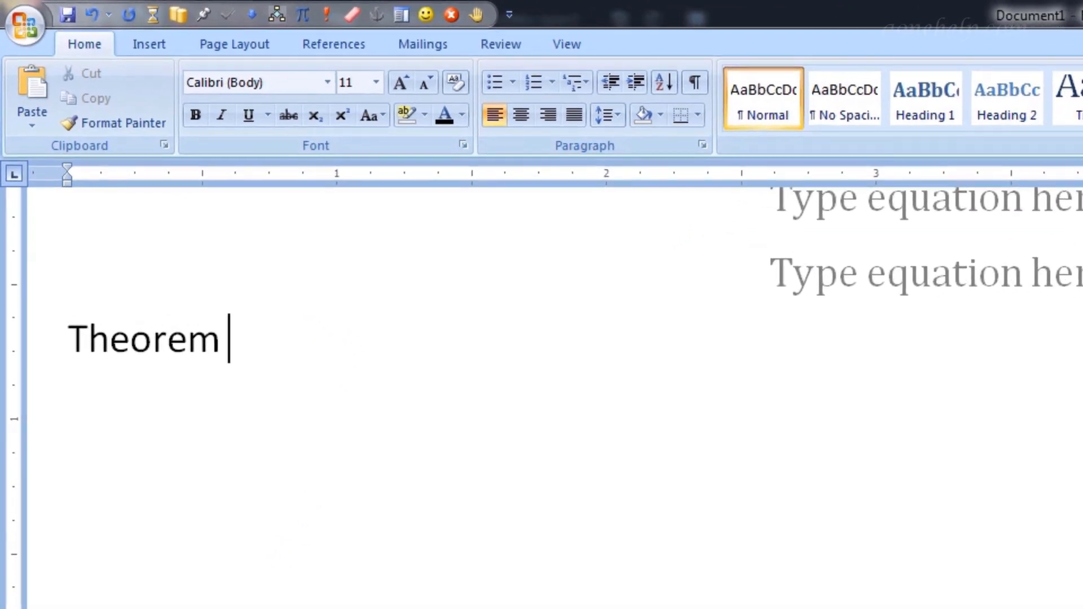
{"action": "left_click", "coordinate": [352, 16]}
{"action": "left_click", "coordinate": [381, 324]}
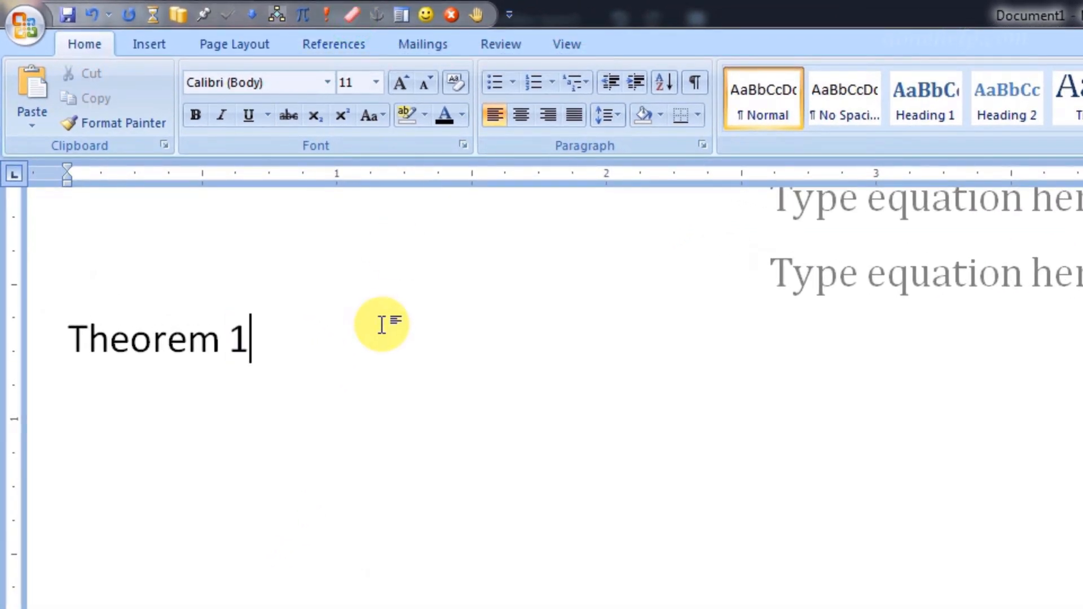
{"action": "key", "text": "Return"}
{"action": "type", "text": "Theo"}
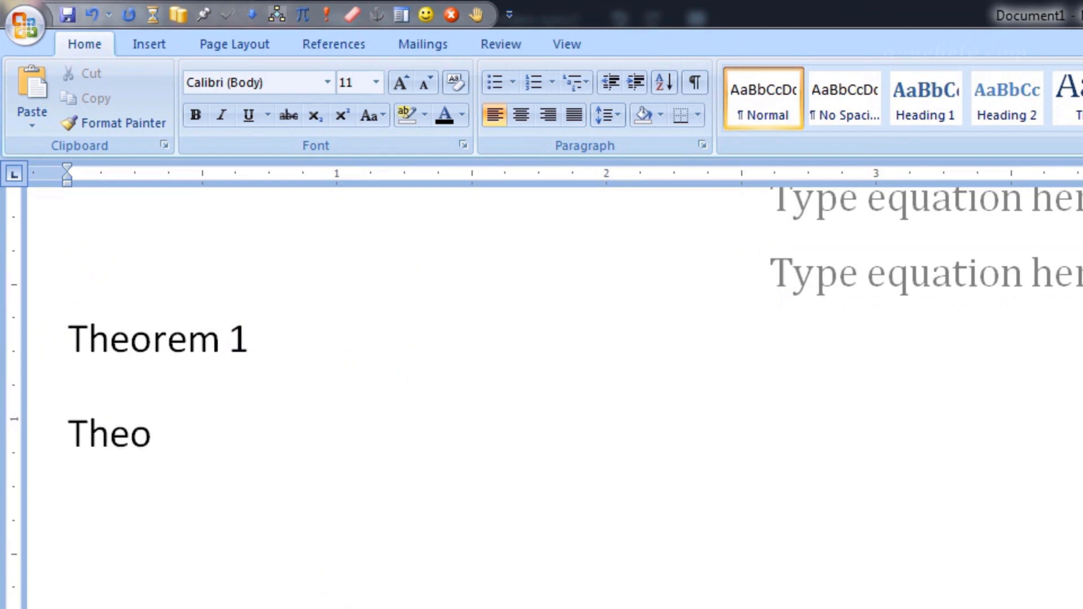
{"action": "type", "text": "rem"}
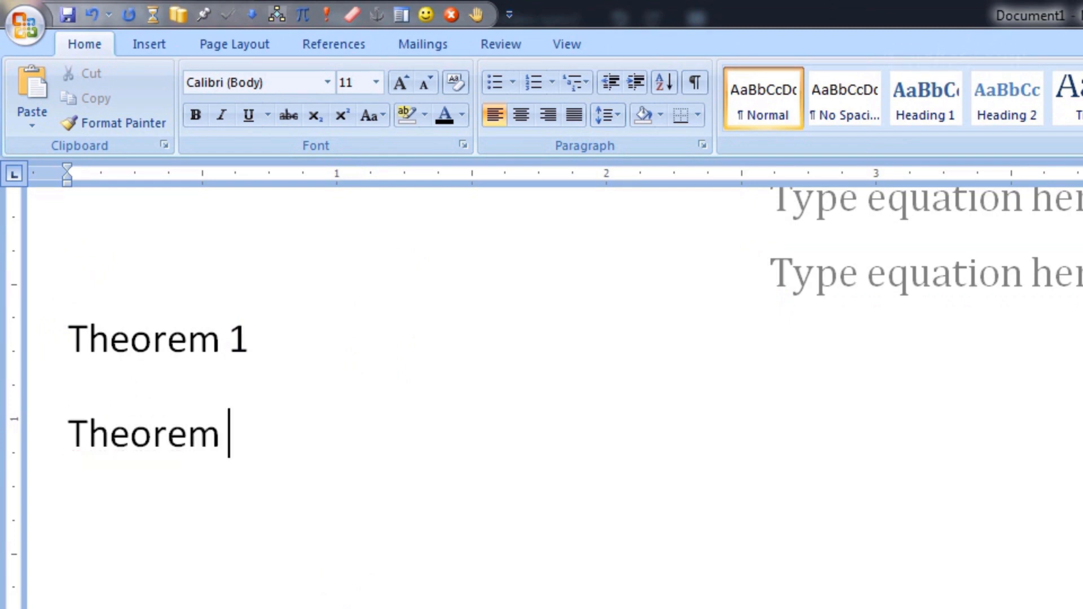
{"action": "left_click", "coordinate": [345, 18]}
{"action": "left_click", "coordinate": [314, 430]}
{"action": "key", "text": "Return"}
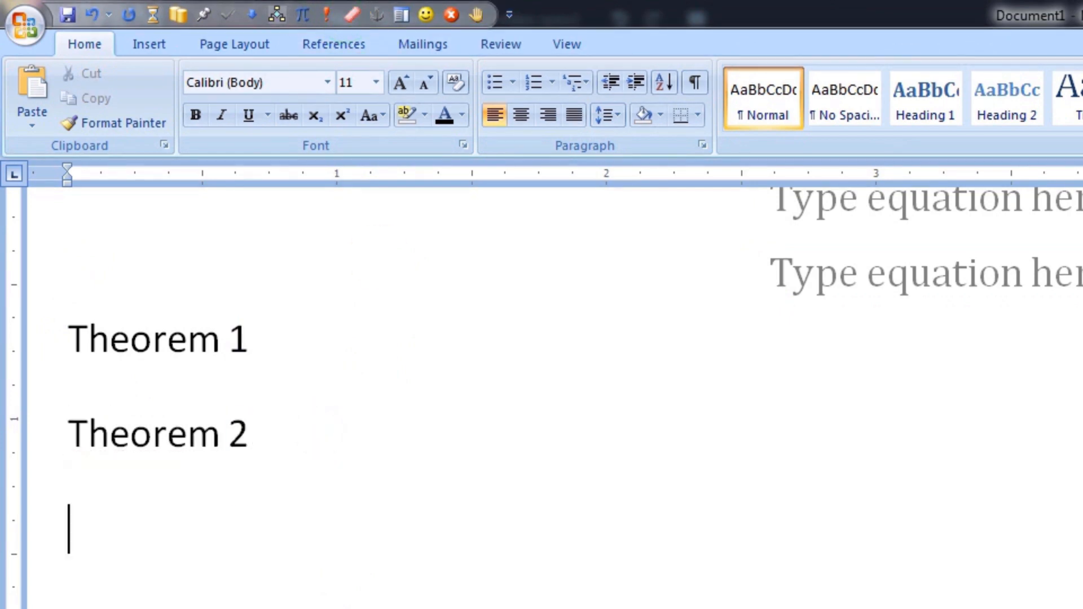
Add a third "Theorem" line with an automatic theorem number and start a new line
{"action": "type", "text": "Theorem"}
{"action": "left_click", "coordinate": [350, 16]}
{"action": "left_click", "coordinate": [347, 489]}
{"action": "key", "text": "Return"}
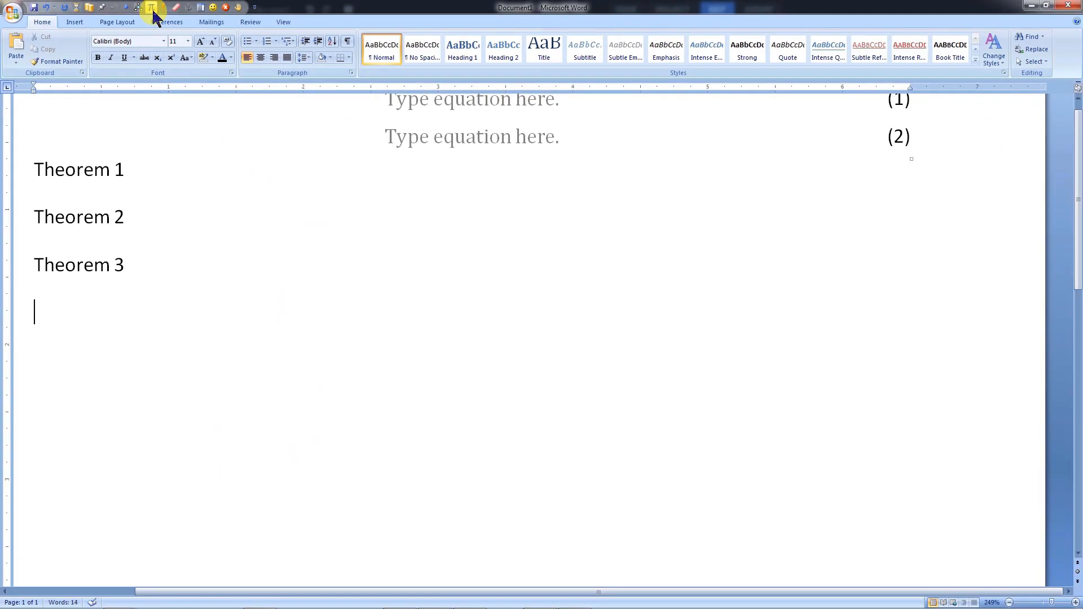
Insert three more numbered equation placeholders below Theorem 3
{"action": "left_click", "coordinate": [152, 10]}
{"action": "left_click", "coordinate": [254, 237]}
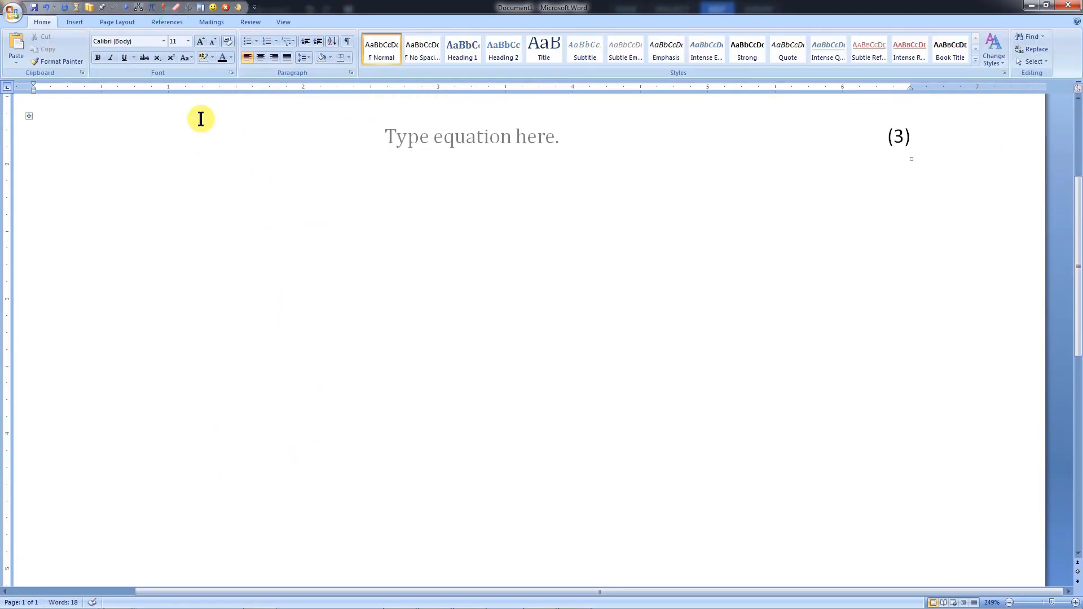
{"action": "left_click", "coordinate": [155, 11]}
{"action": "left_click", "coordinate": [154, 9]}
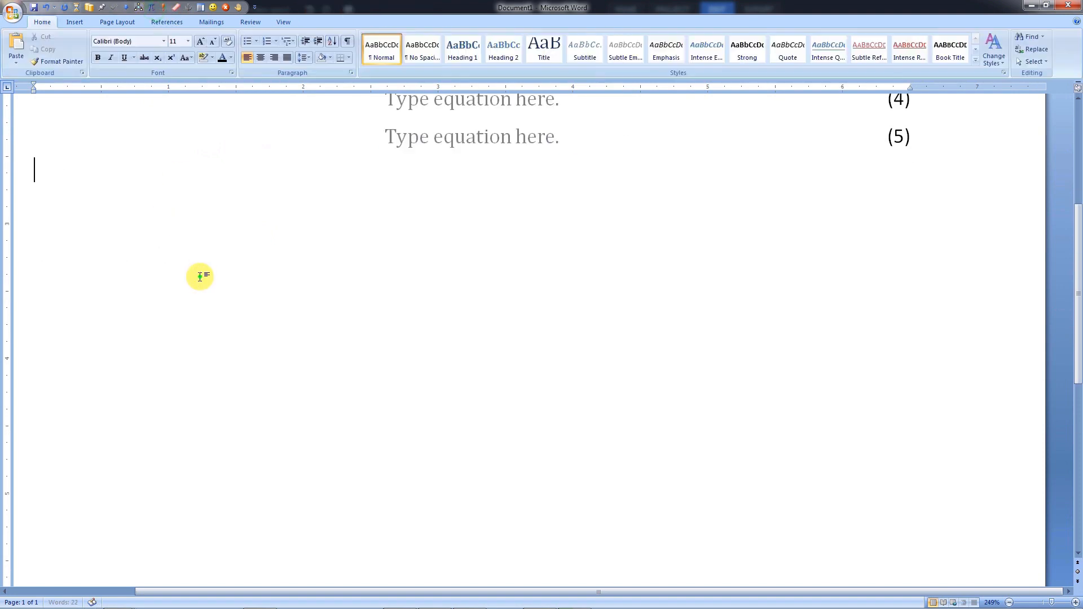
Write "Theorem" below equation (5) with an automatic theorem number and start a new line
{"action": "type", "text": "Theorem"}
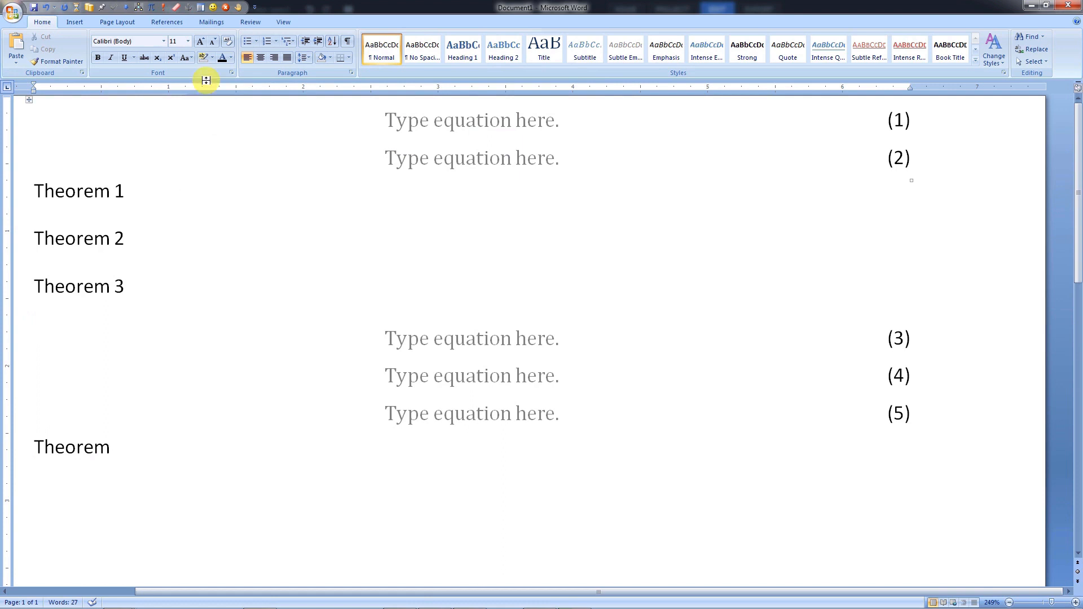
{"action": "left_click", "coordinate": [174, 11]}
{"action": "left_click", "coordinate": [218, 448]}
{"action": "key", "text": "Return"}
Write "Theorem" below Theorem 4 with a chapter-based theorem number and start a new line
{"action": "type", "text": "Theorem"}
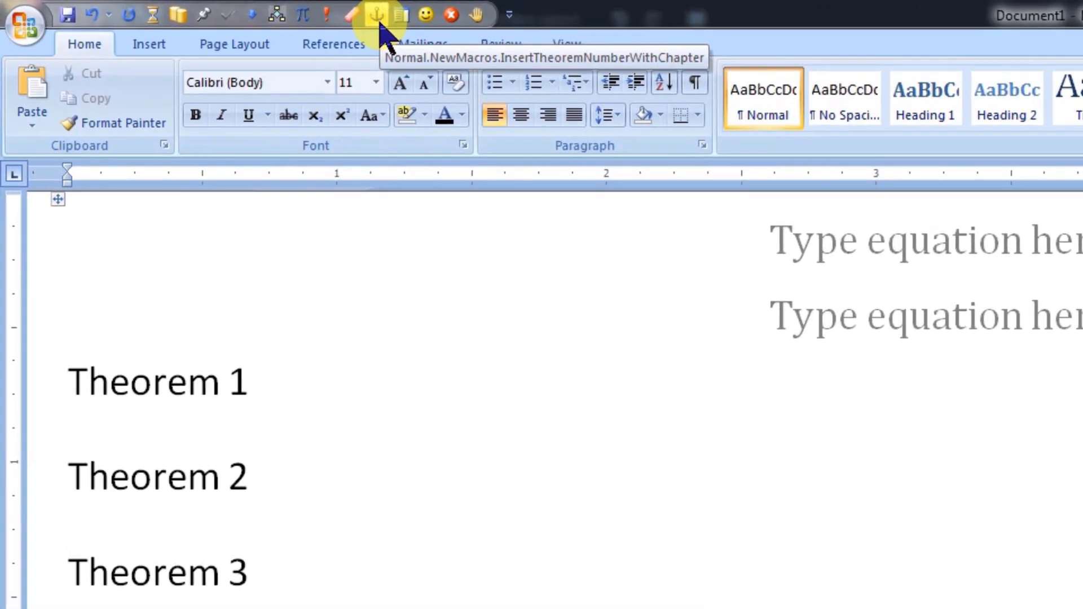
{"action": "left_click", "coordinate": [376, 16]}
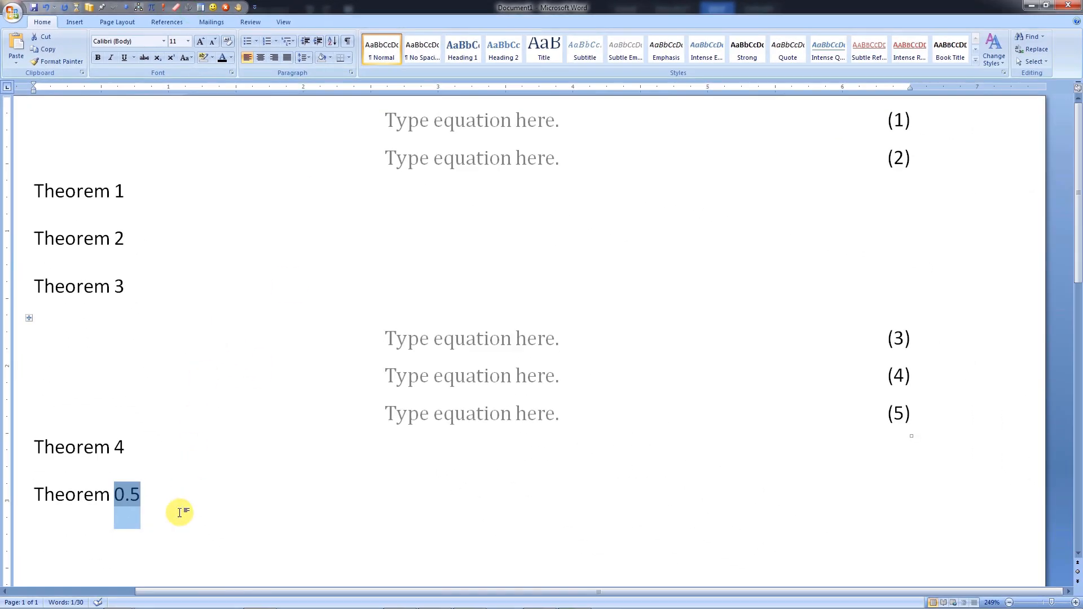
{"action": "left_click", "coordinate": [179, 512]}
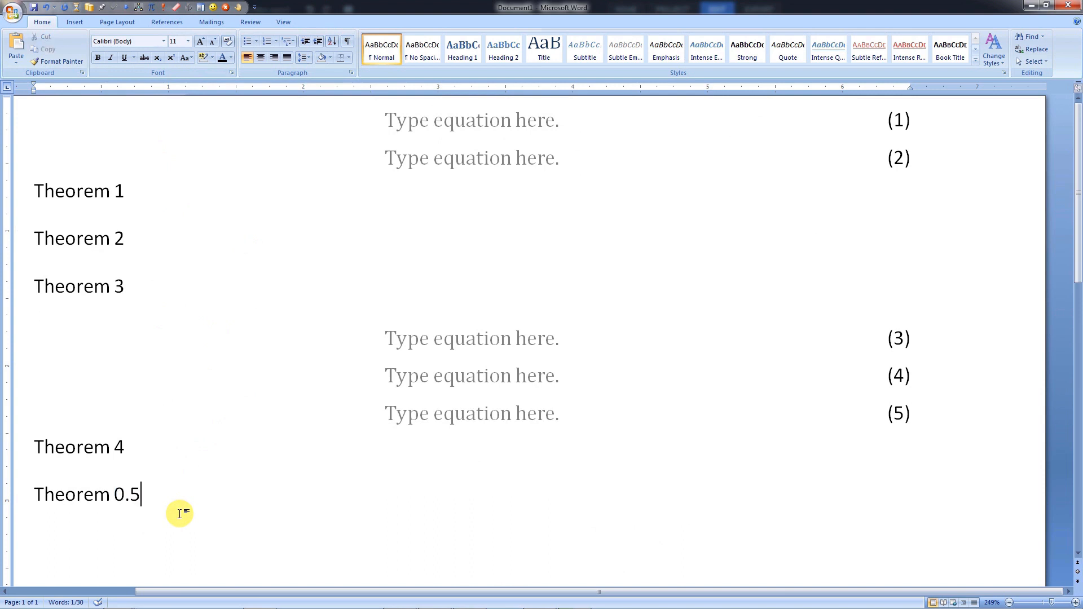
{"action": "key", "text": "Return"}
Write "Theorem" on the new line, increase the chapter number by one there, and insert a chapter-based theorem number
{"action": "type", "text": "Theorem"}
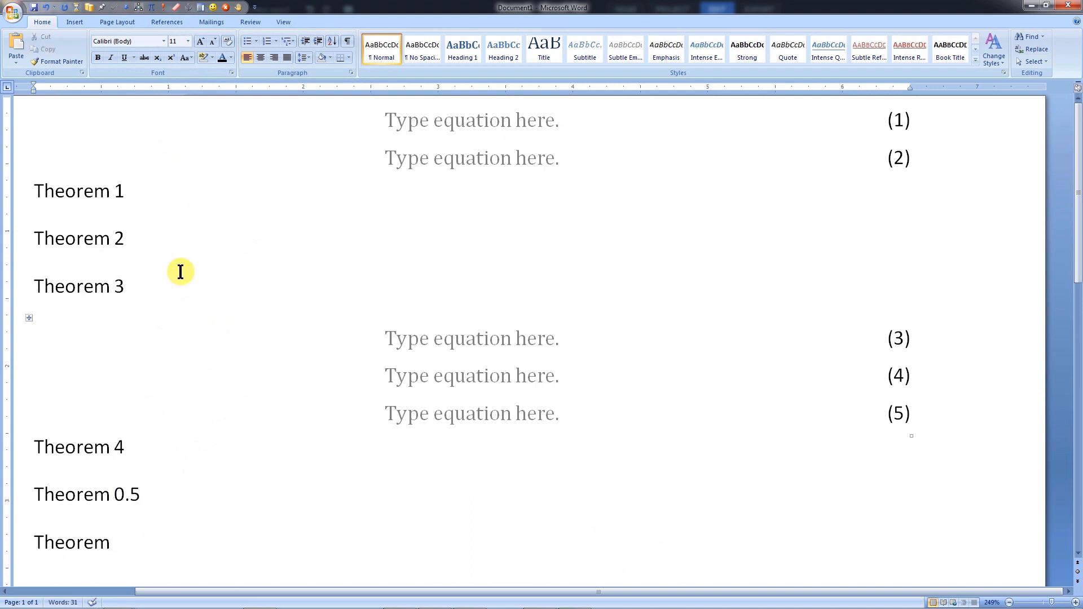
{"action": "left_click", "coordinate": [115, 8]}
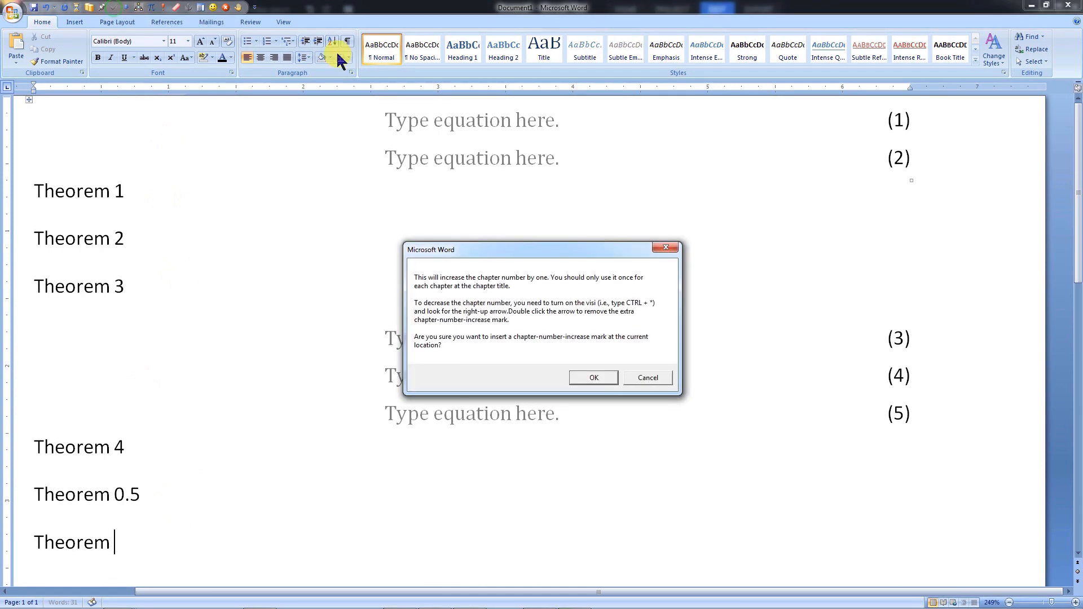
{"action": "left_click", "coordinate": [606, 373]}
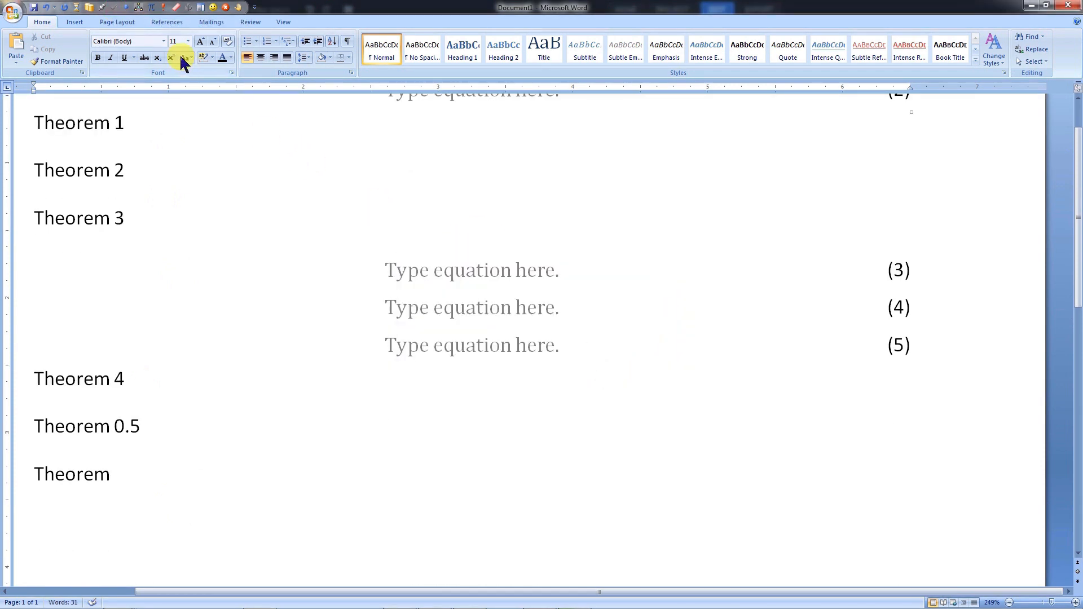
{"action": "left_click", "coordinate": [187, 8]}
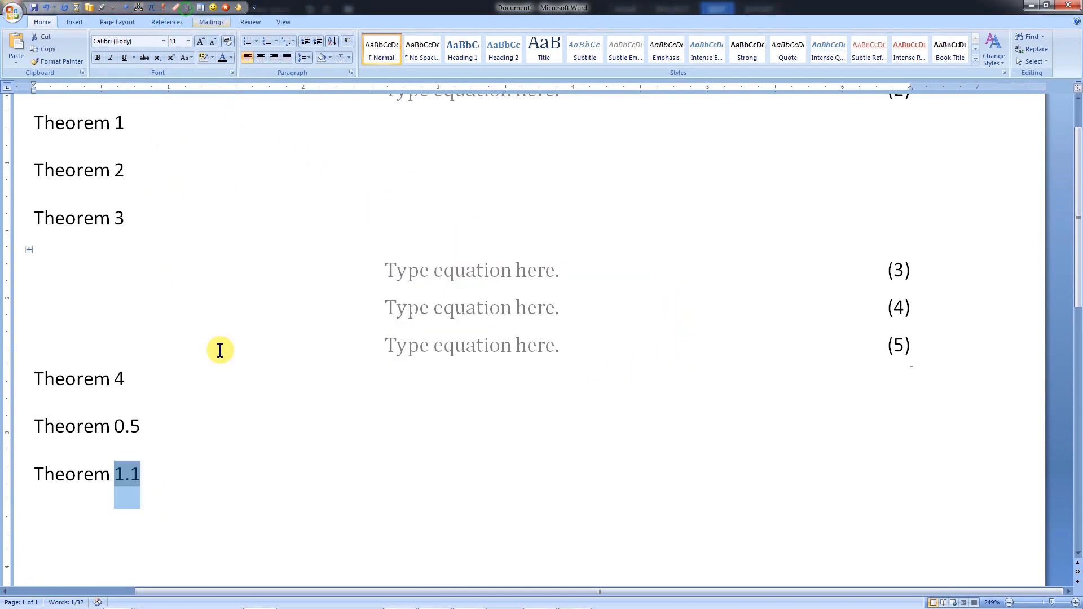
Write "Referring 1 and (3)" on the last line using cross-references to Theorem 1 and equation (3), and follow the theorem reference's link
{"action": "left_click", "coordinate": [160, 508]}
{"action": "type", "text": "Referr"}
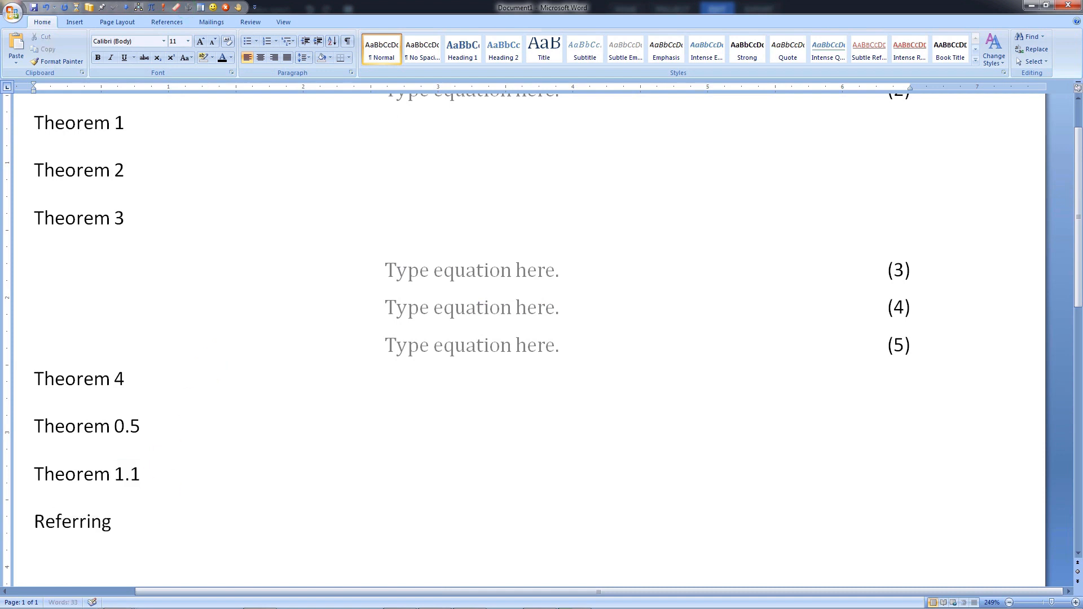
{"action": "type", "text": "ing "}
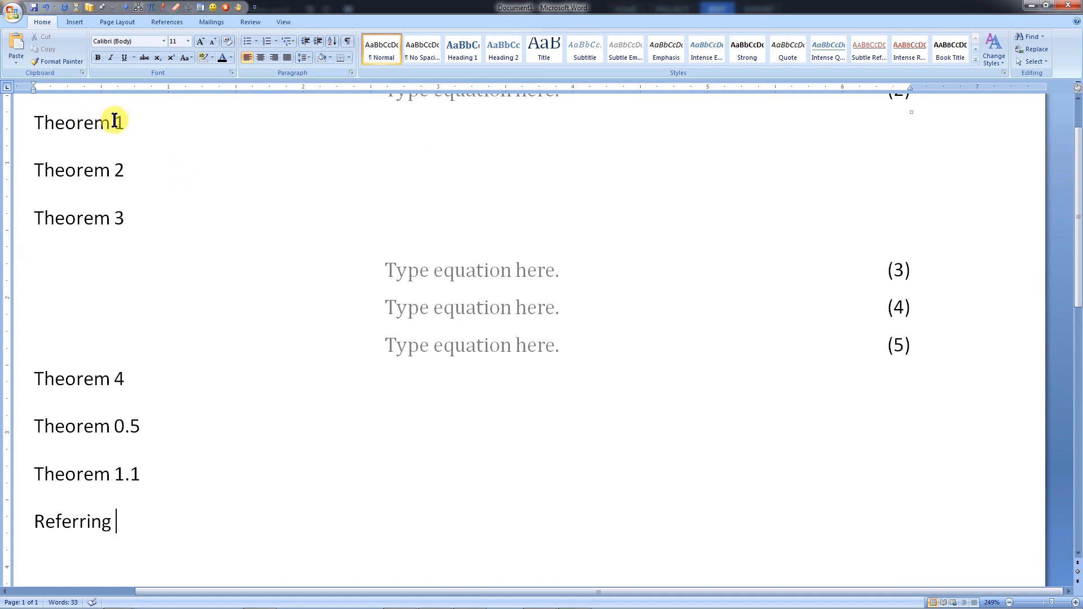
{"action": "type", "text": "1 and"}
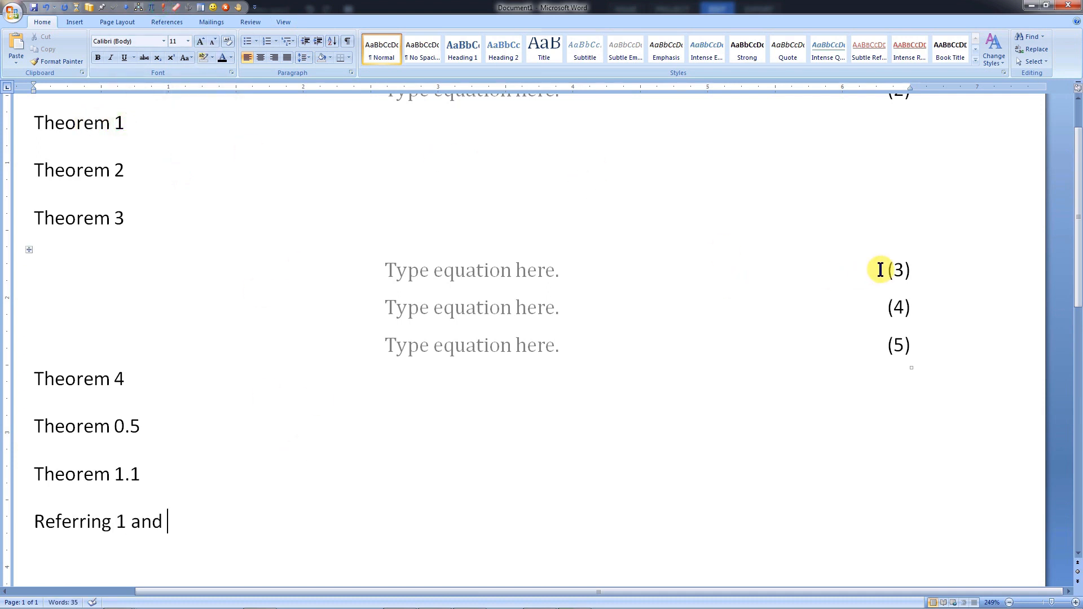
{"action": "double_click", "coordinate": [878, 271]}
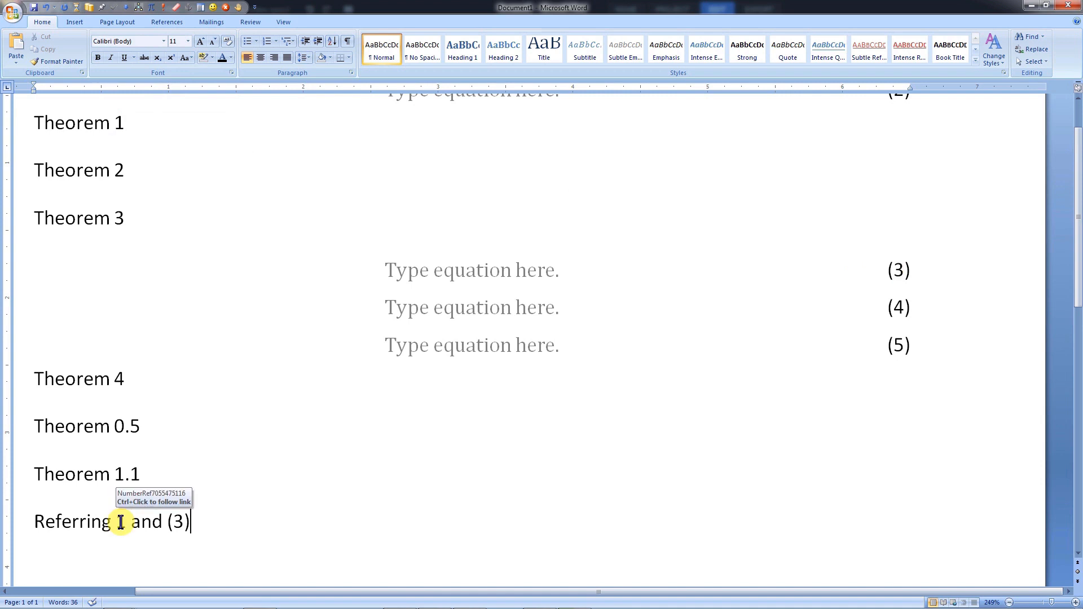
{"action": "left_click", "coordinate": [121, 525], "text": "ctrl"}
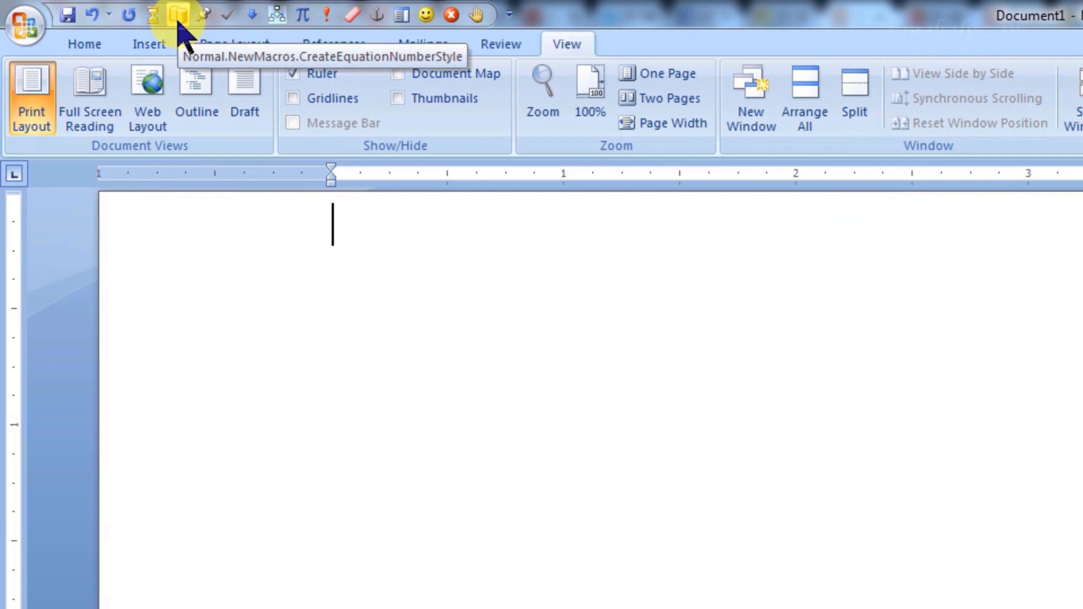
{"action": "right_click", "coordinate": [178, 18]}
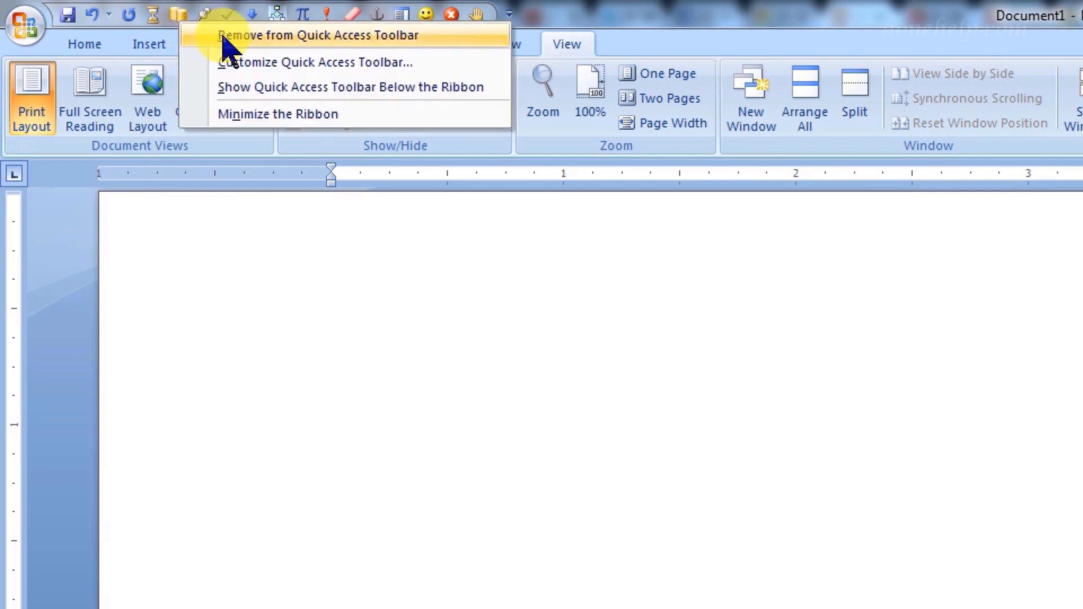
{"action": "left_click", "coordinate": [235, 238]}
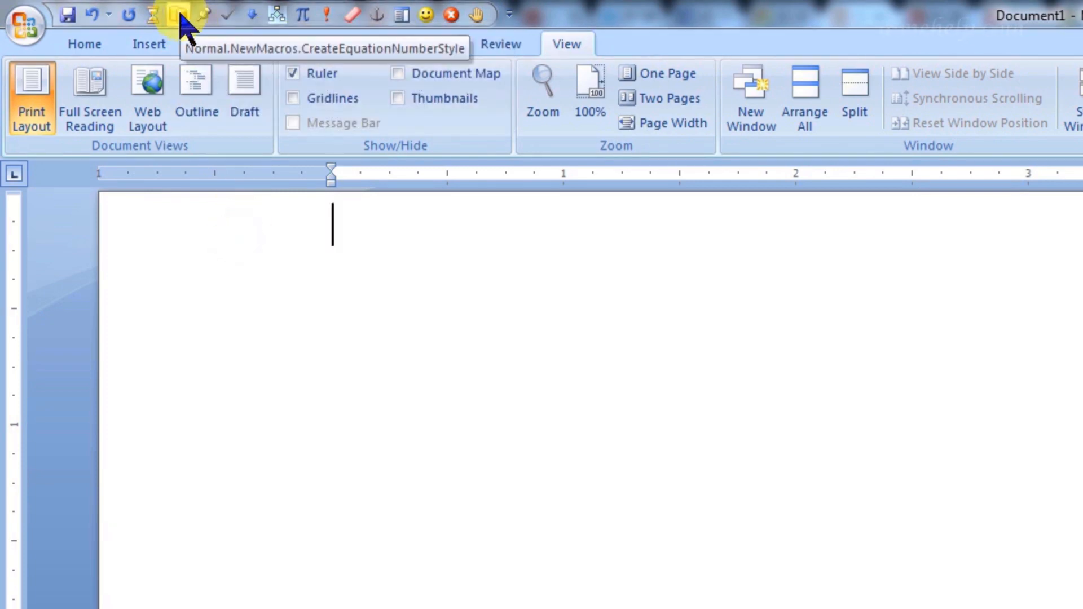
{"action": "right_click", "coordinate": [208, 14]}
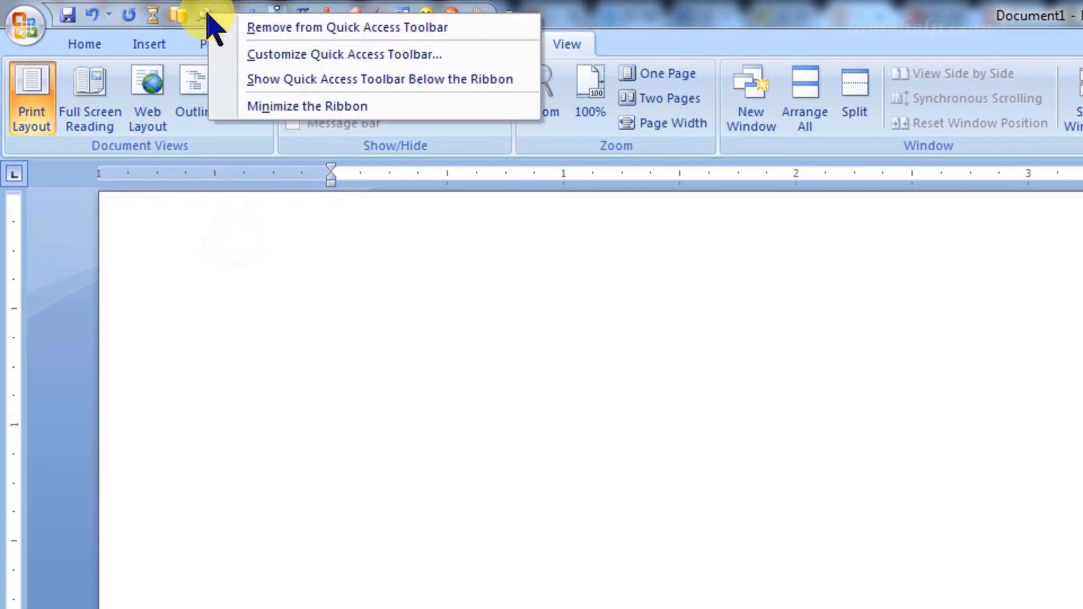
{"action": "left_click", "coordinate": [259, 259]}
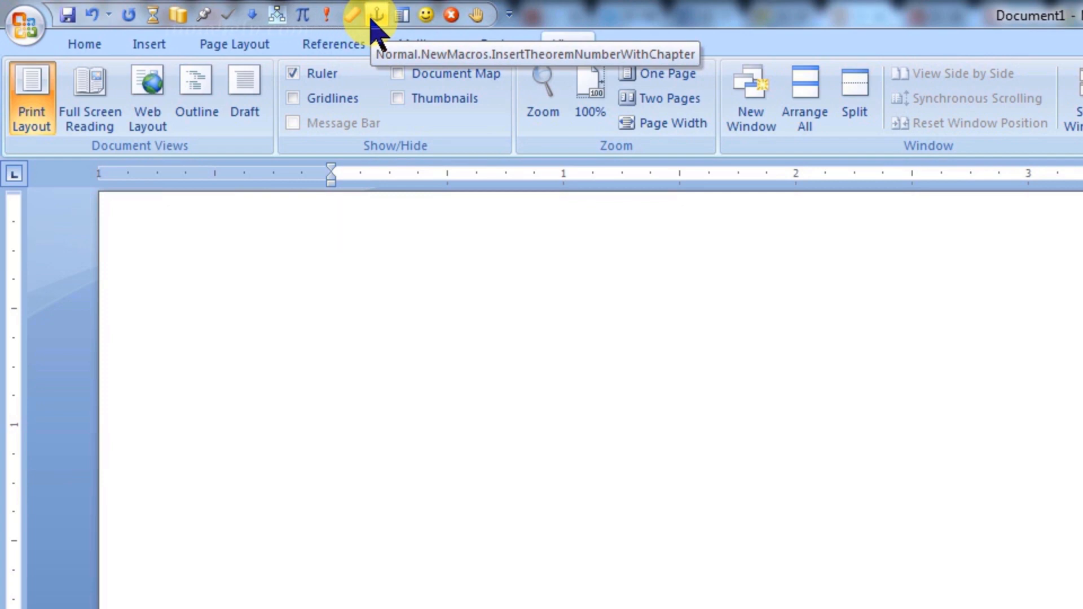
{"action": "right_click", "coordinate": [426, 23]}
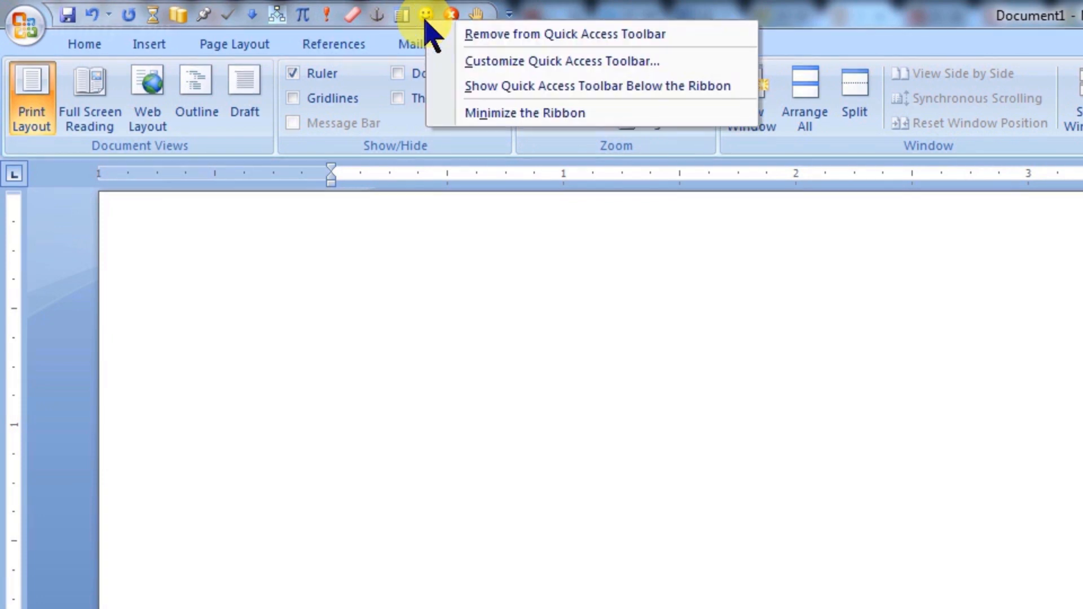
{"action": "left_click", "coordinate": [465, 272]}
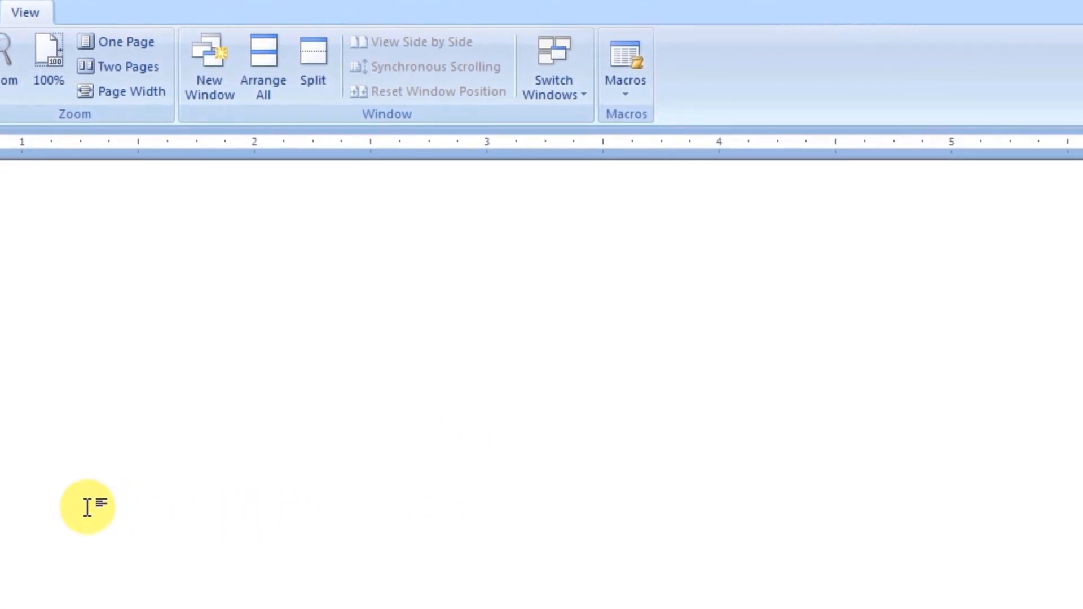
Open the CenterAllEquations macro for editing, examine the code of the NewMacros module through to its end, and close the code editor
{"action": "left_click", "coordinate": [629, 91]}
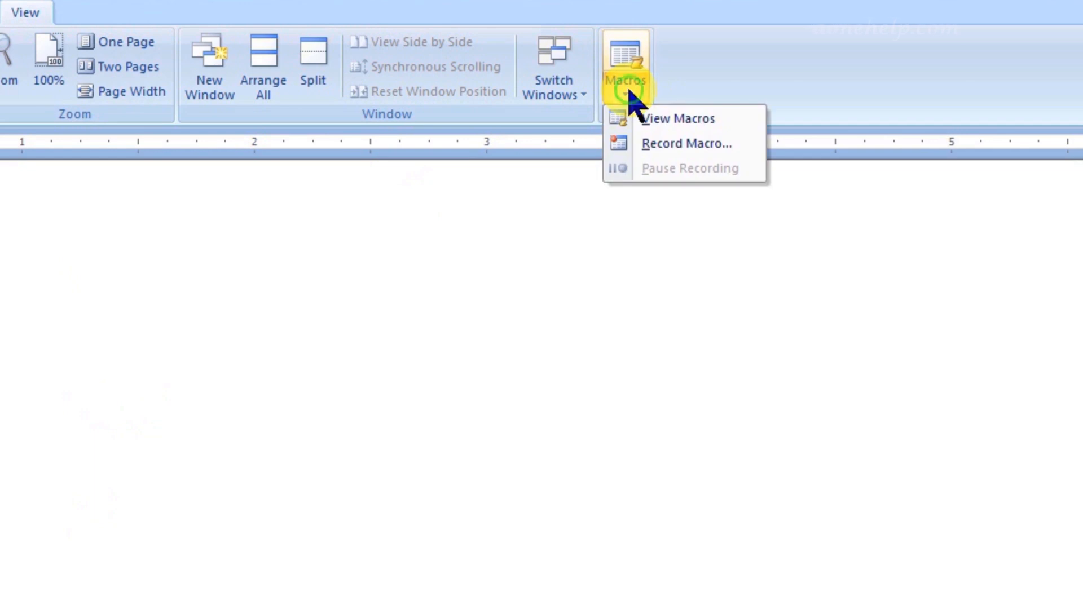
{"action": "left_click", "coordinate": [661, 122]}
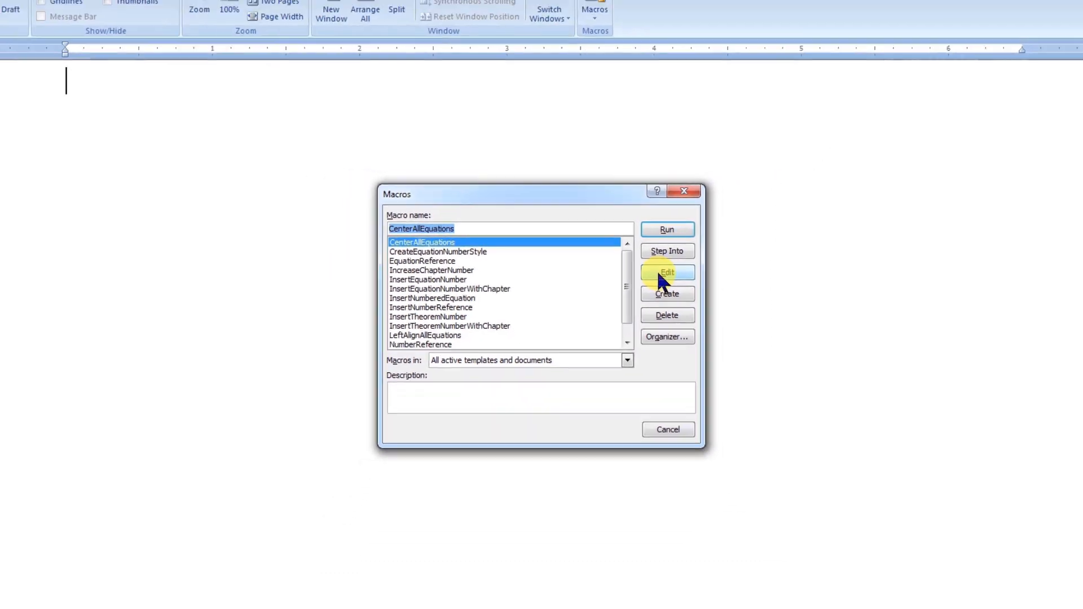
{"action": "left_click", "coordinate": [662, 276]}
{"action": "scroll", "coordinate": [633, 264], "scroll_direction": "down", "scroll_amount": 19}
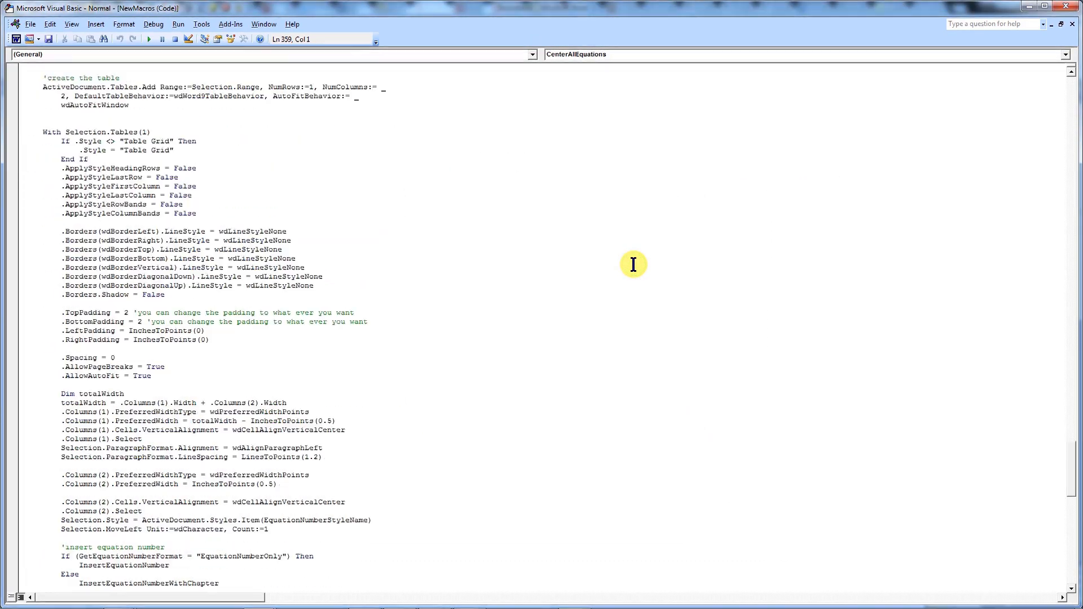
{"action": "scroll", "coordinate": [633, 264], "scroll_direction": "down", "scroll_amount": 17}
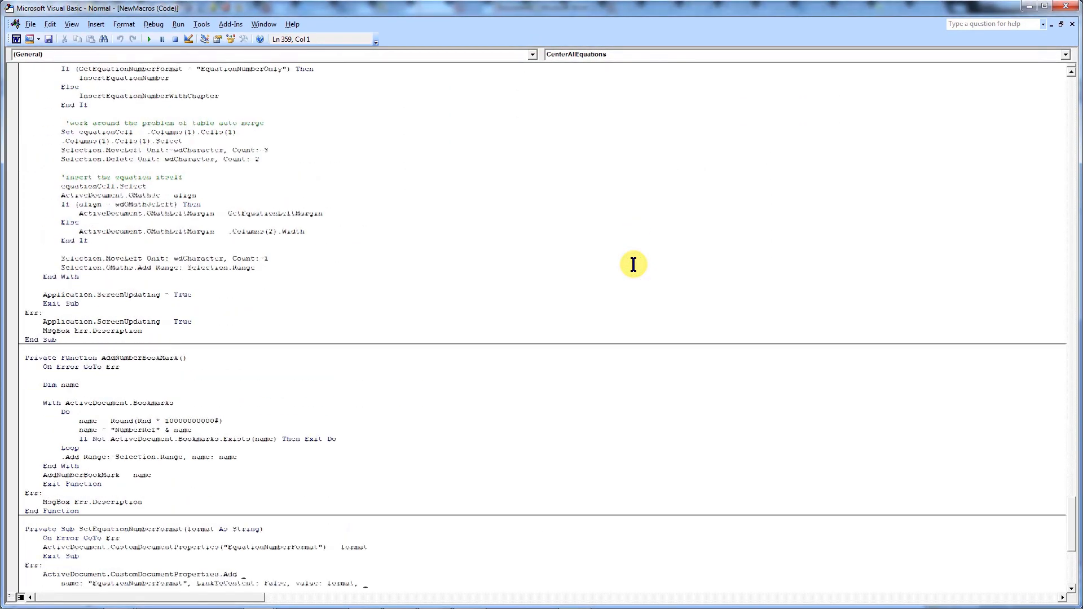
{"action": "scroll", "coordinate": [633, 264], "scroll_direction": "down", "scroll_amount": 1}
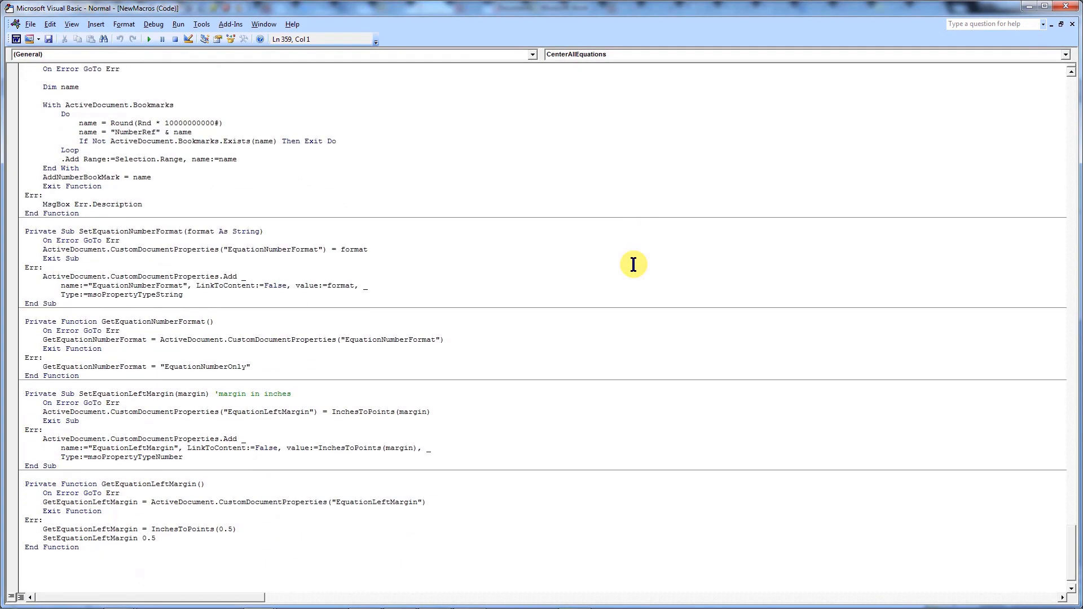
{"action": "scroll", "coordinate": [633, 264], "scroll_direction": "up", "scroll_amount": 20}
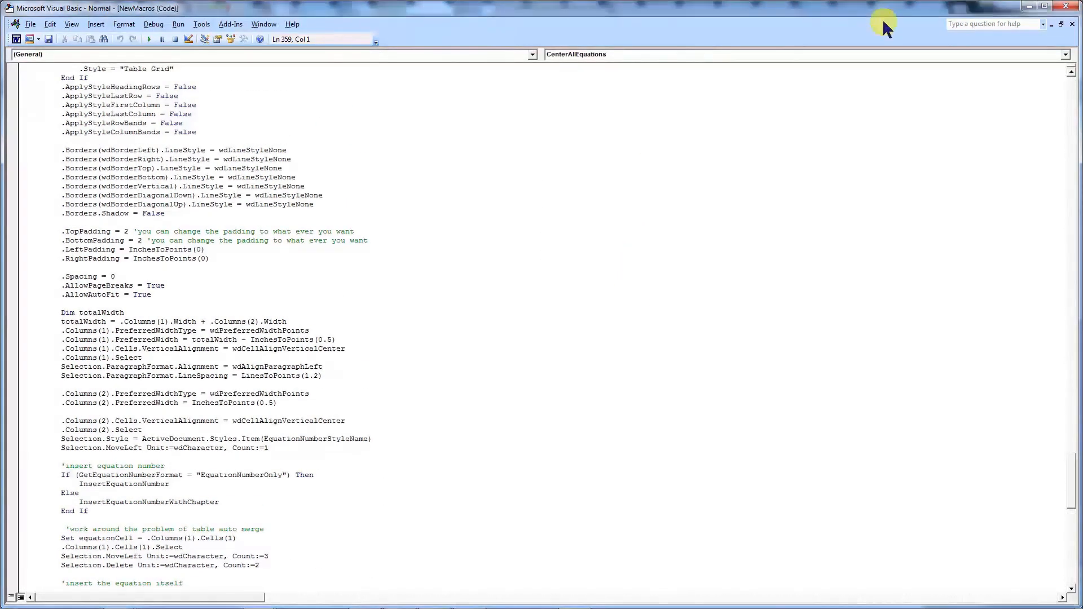
{"action": "left_click", "coordinate": [1060, 8]}
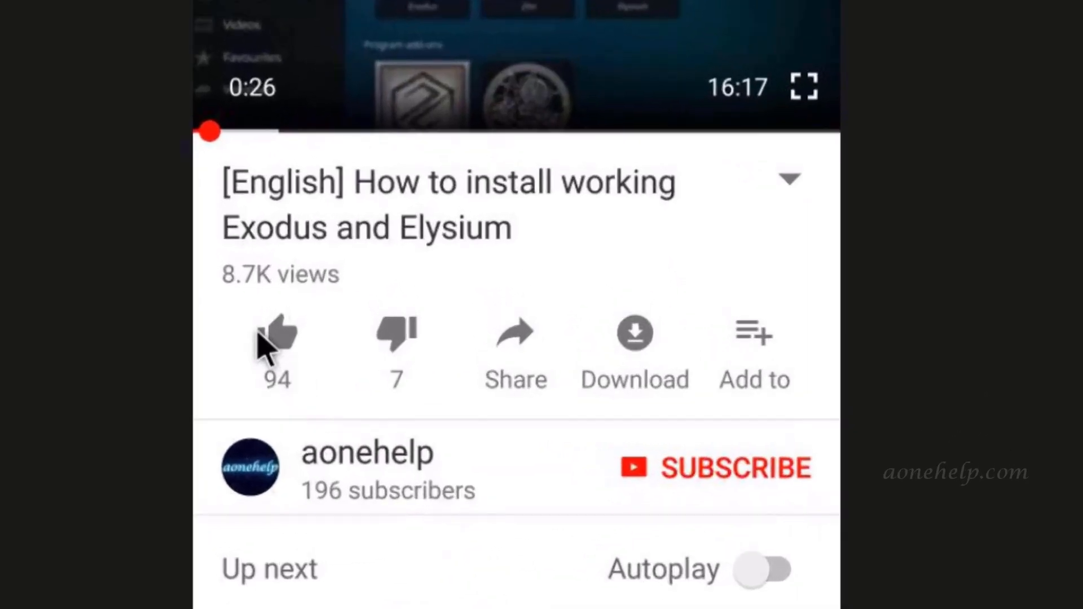
In the YouTube app, like the Exodus and Elysium video and subscribe to the aonehelp channel with notifications set to All
{"action": "left_click", "coordinate": [260, 335]}
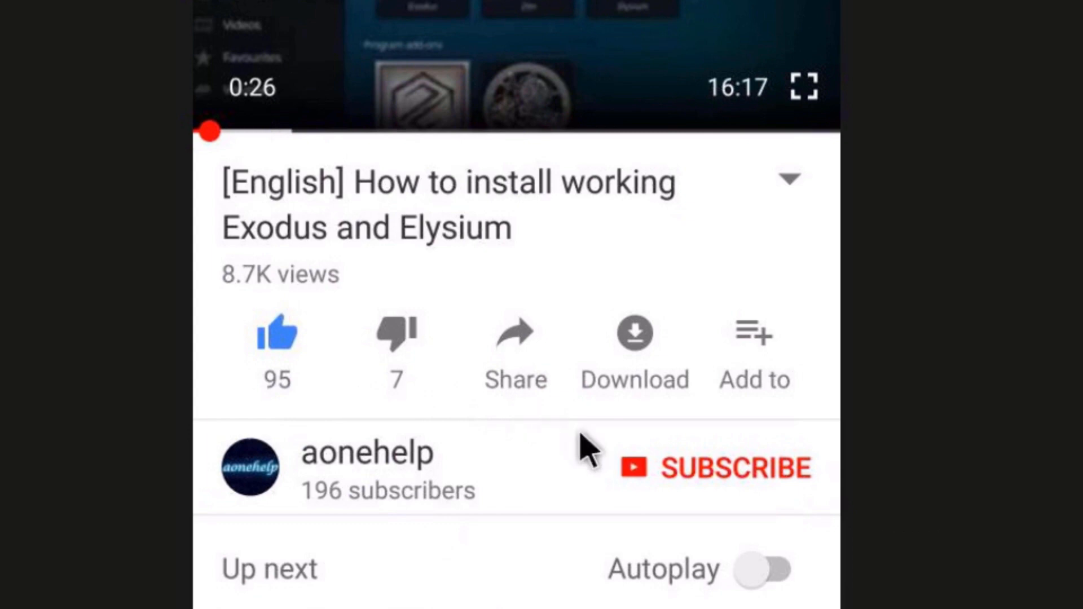
{"action": "left_click", "coordinate": [671, 466]}
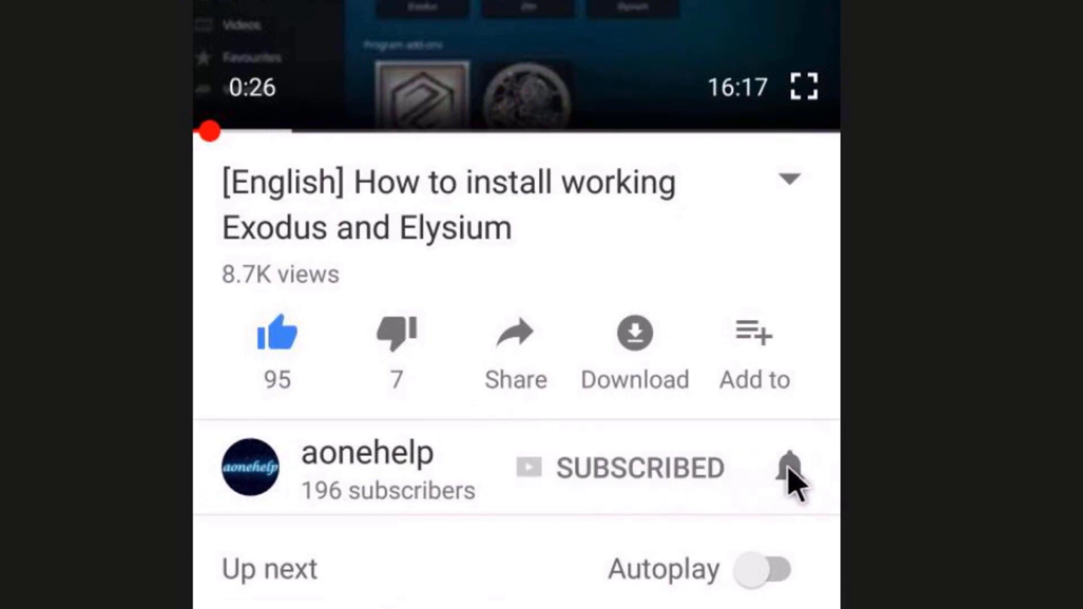
{"action": "left_click", "coordinate": [787, 473]}
{"action": "scroll", "coordinate": [694, 546], "scroll_direction": "down", "scroll_amount": 5}
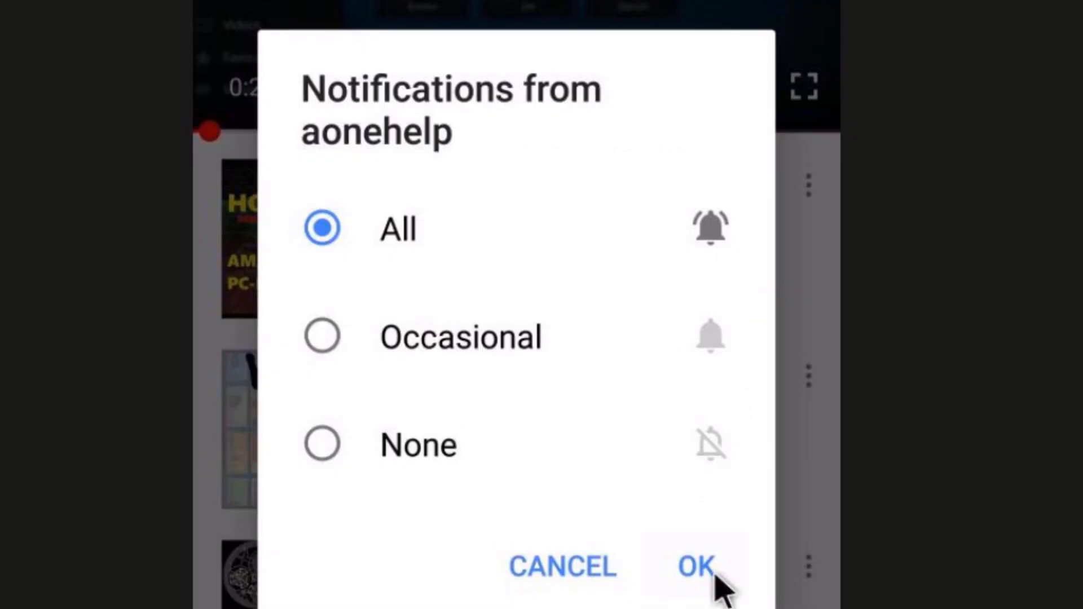
{"action": "left_click", "coordinate": [713, 569]}
Open the public comment field in the comments section below the video's suggested videos
{"action": "scroll", "coordinate": [713, 572], "scroll_direction": "down", "scroll_amount": 12}
{"action": "scroll", "coordinate": [661, 492], "scroll_direction": "down", "scroll_amount": 10}
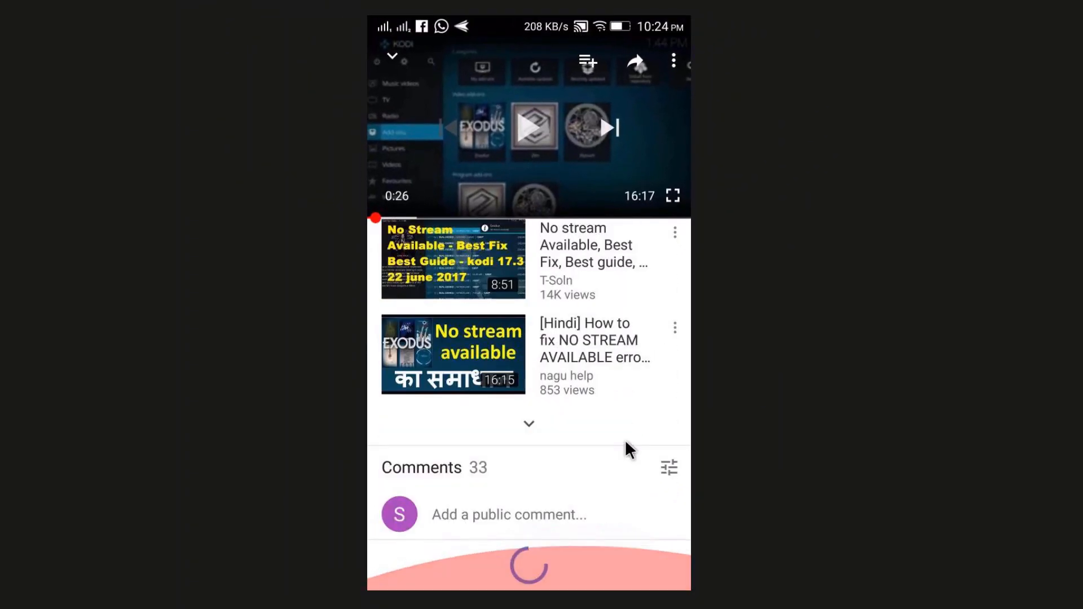
{"action": "left_click", "coordinate": [513, 527]}
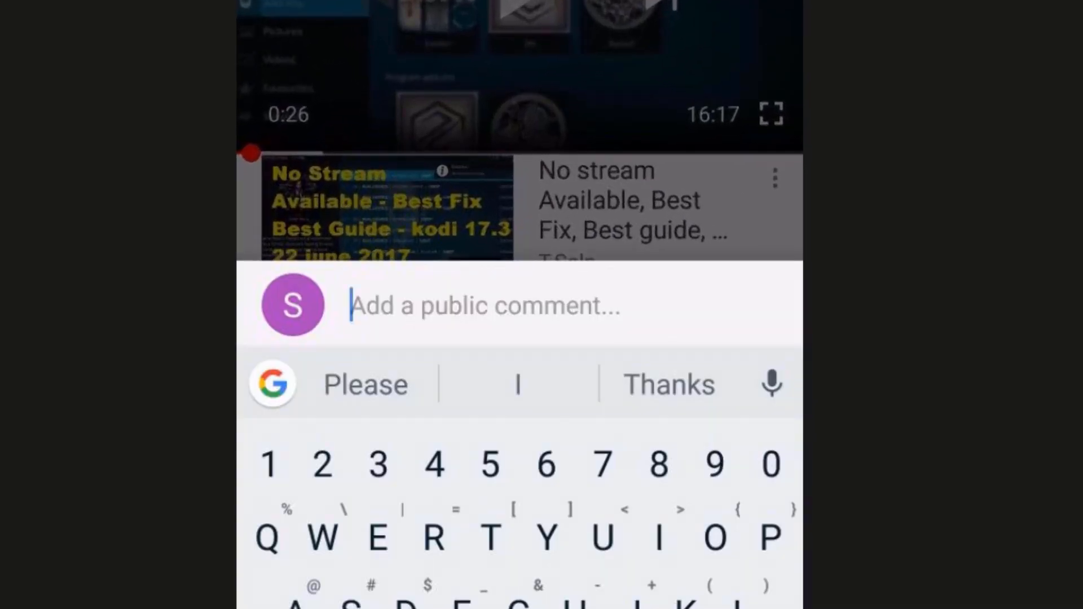